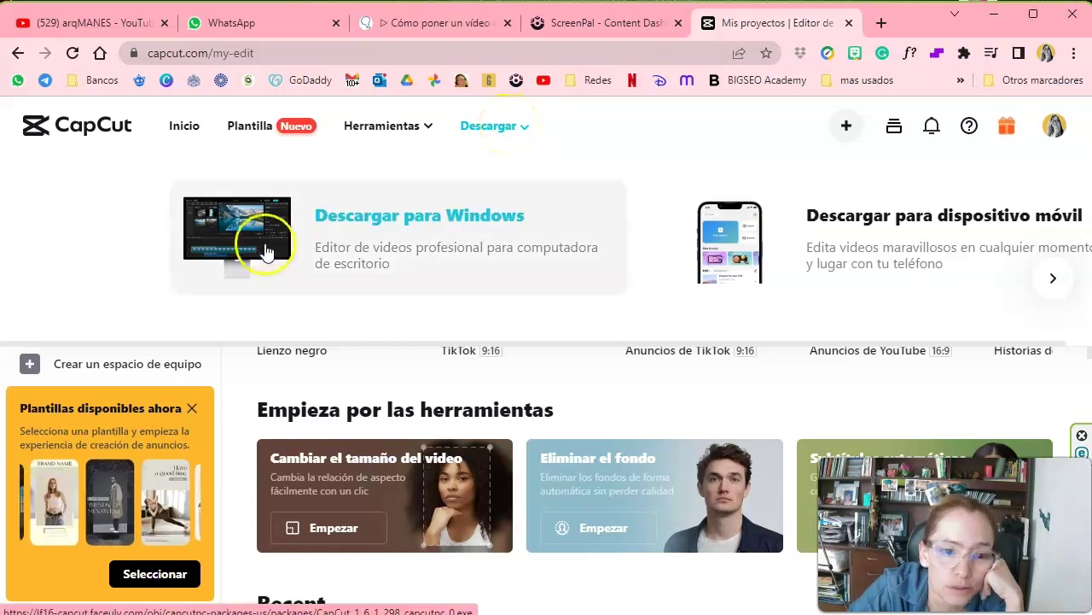
# Step: Get CapCut for Windows and start a new project in the desktop editor
pyautogui.click(291, 243)
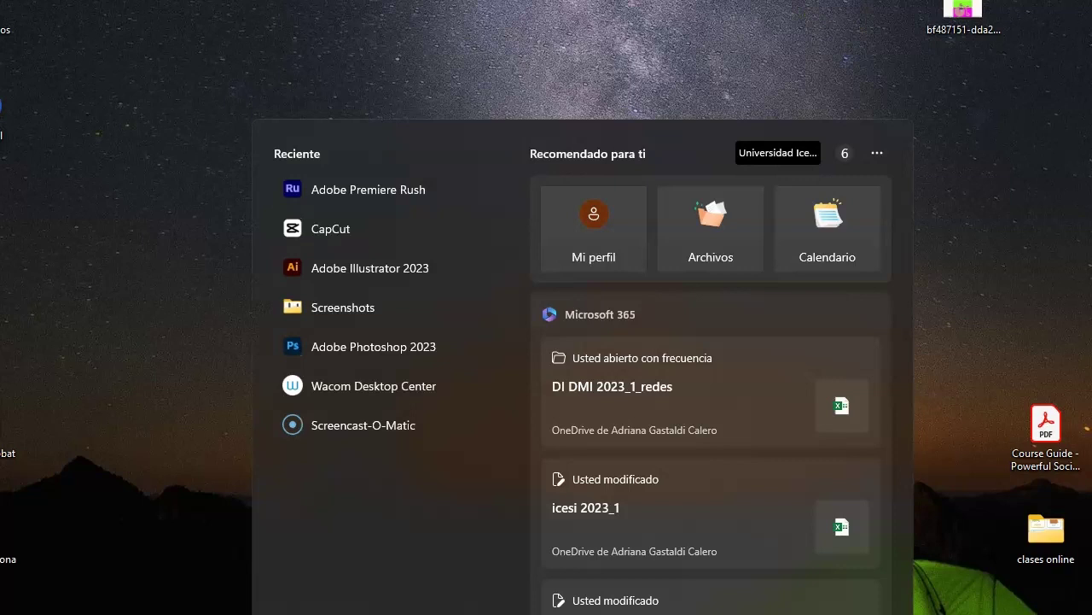
pyautogui.write('c')
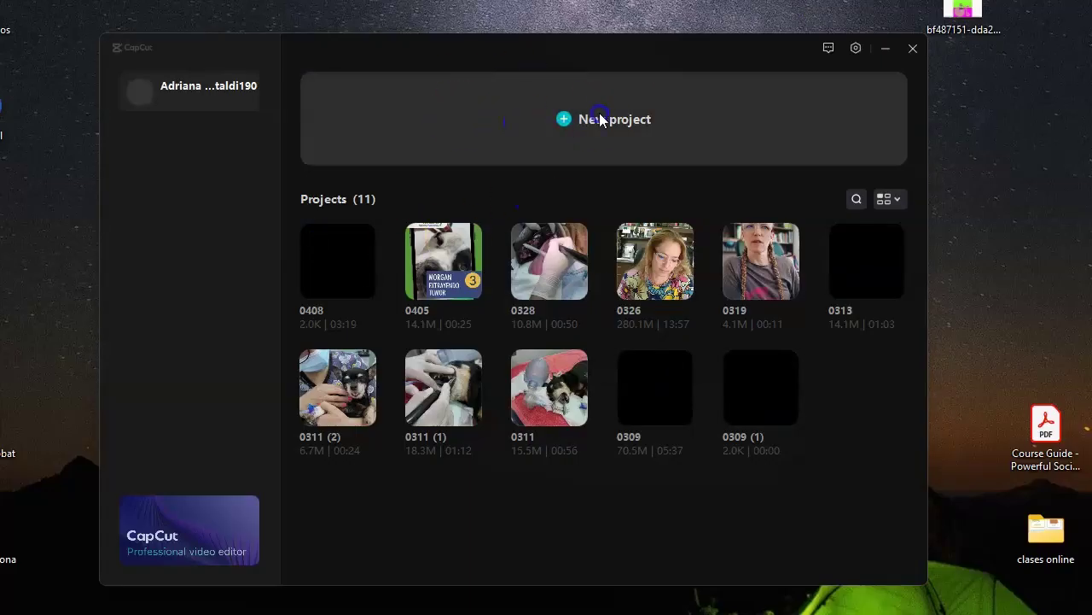
pyautogui.click(600, 118)
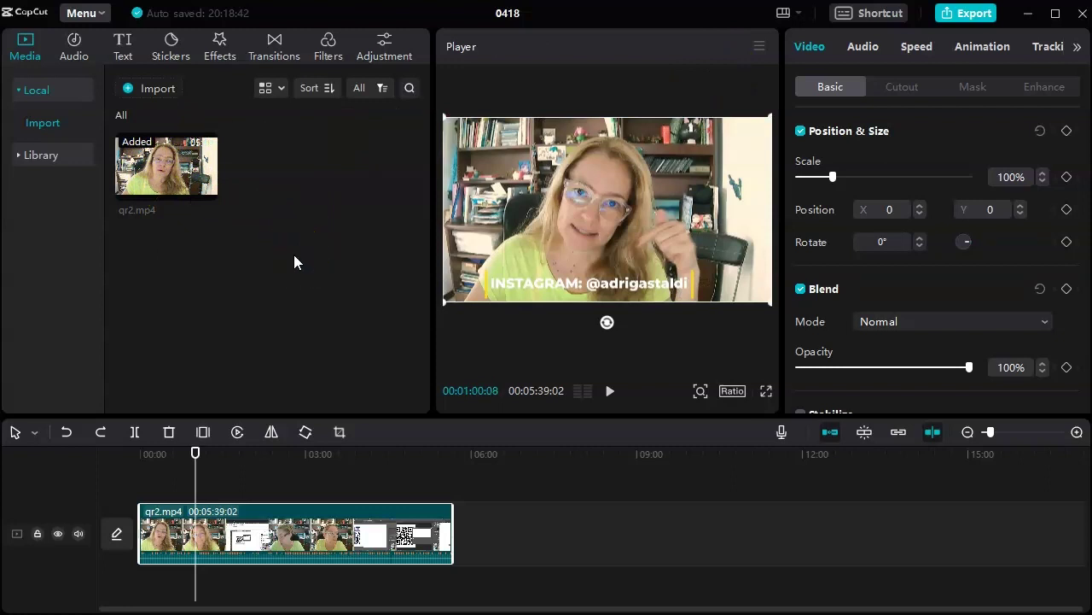
# Step: Crop the qr2.mp4 clip on the timeline to a 9:16 crop ratio
pyautogui.click(339, 434)
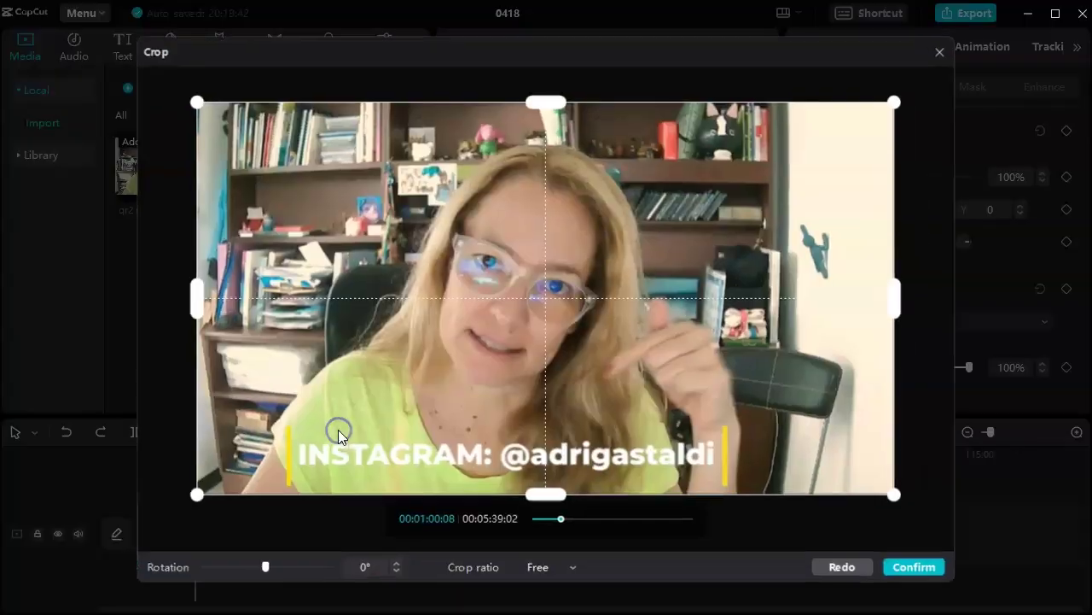
pyautogui.click(569, 569)
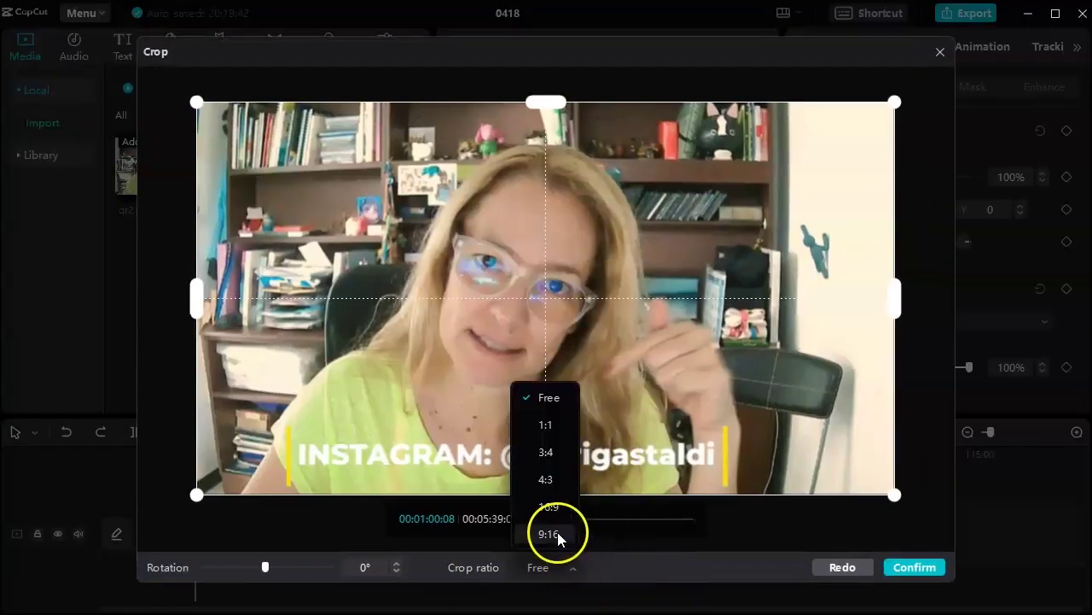
pyautogui.click(548, 534)
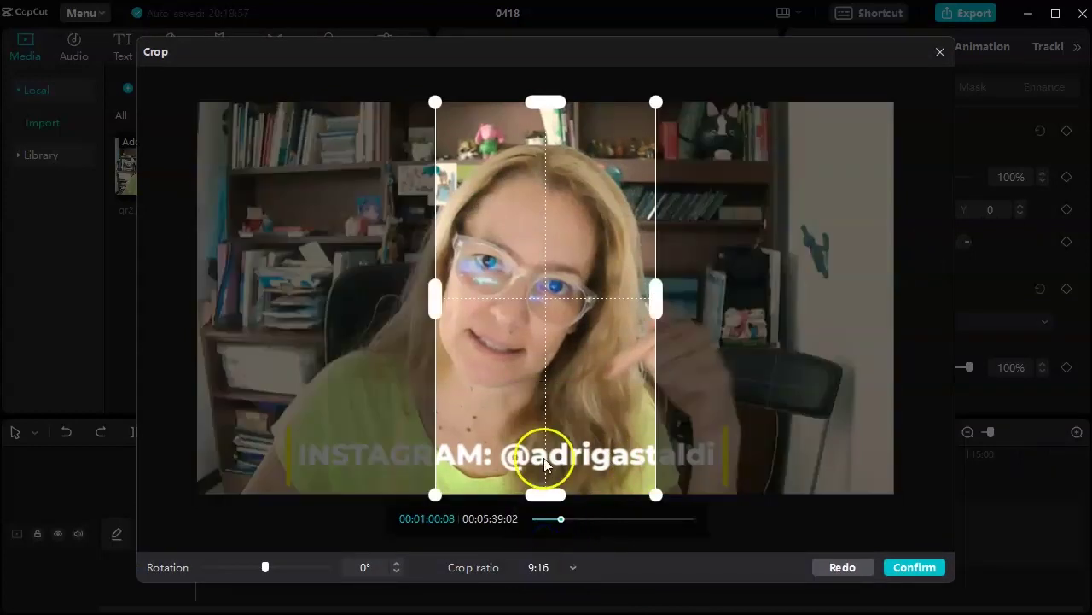
pyautogui.click(906, 570)
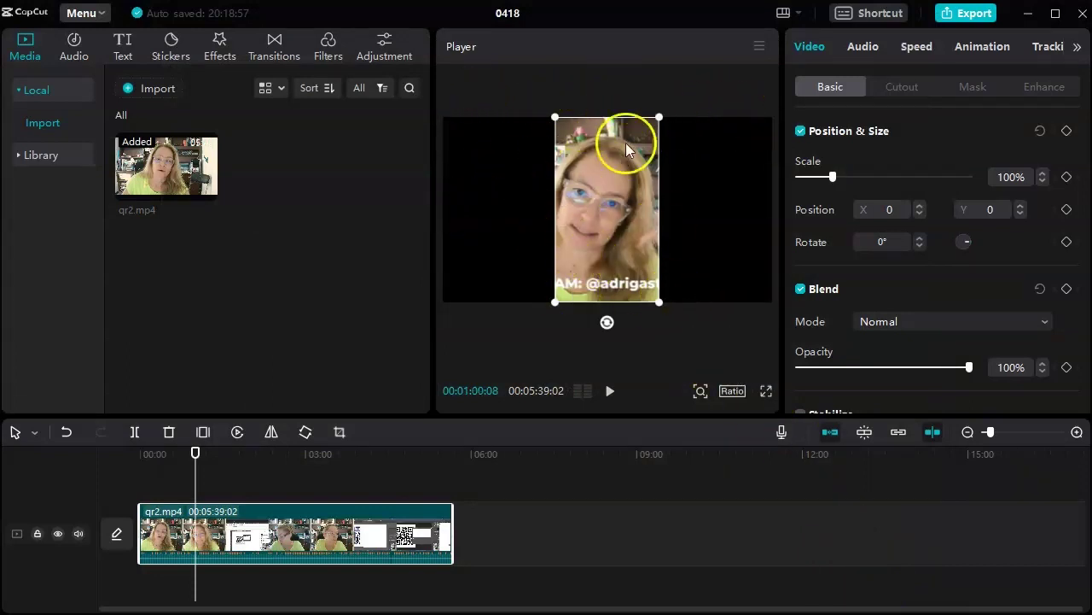
pyautogui.click(692, 270)
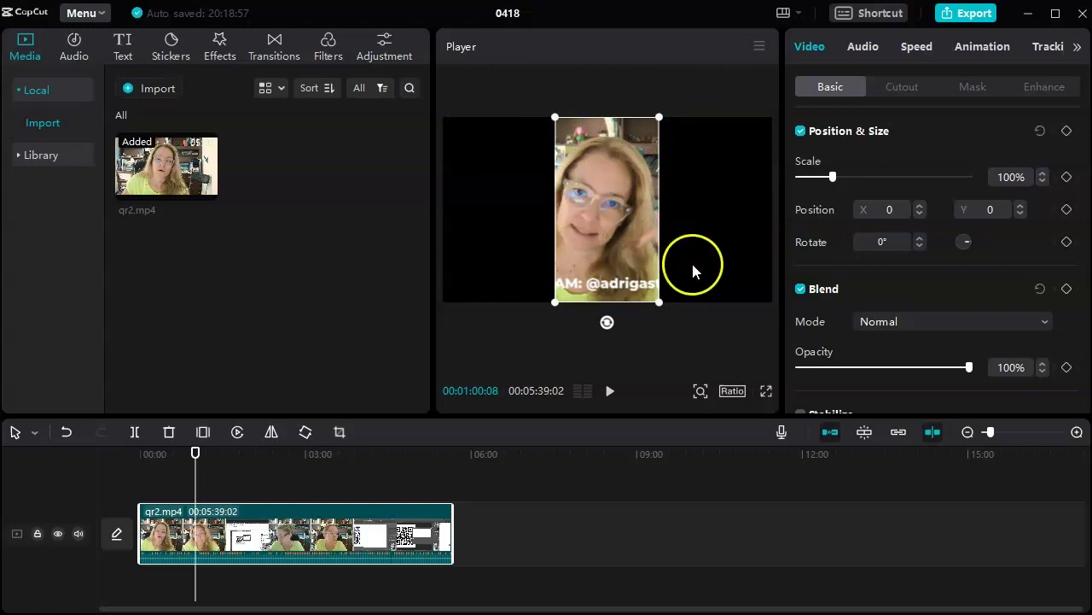
# Step: Change the project's aspect ratio to 9:16
pyautogui.click(732, 391)
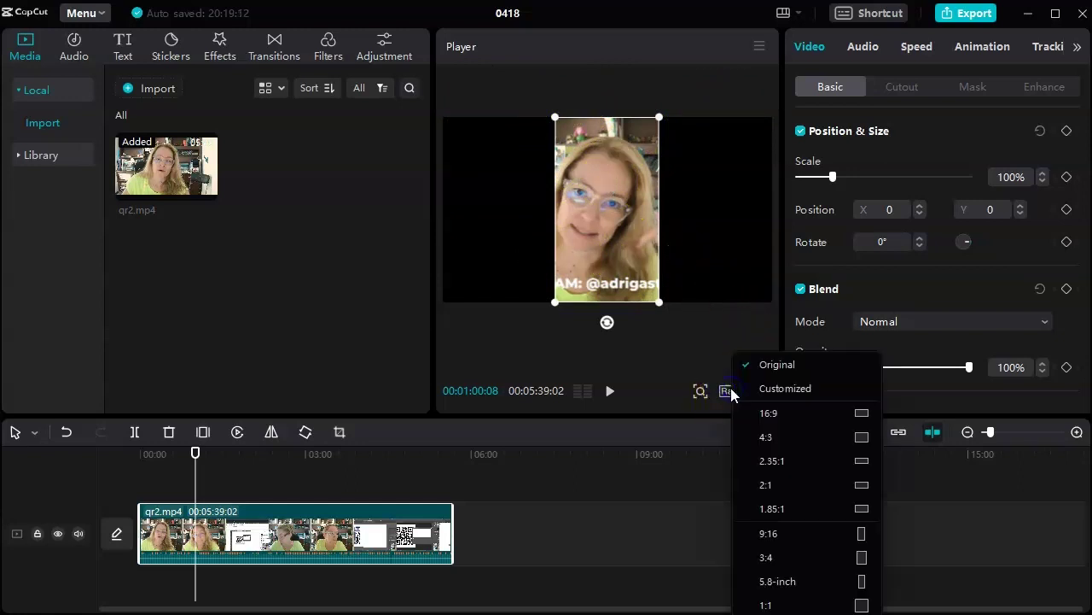
pyautogui.click(762, 531)
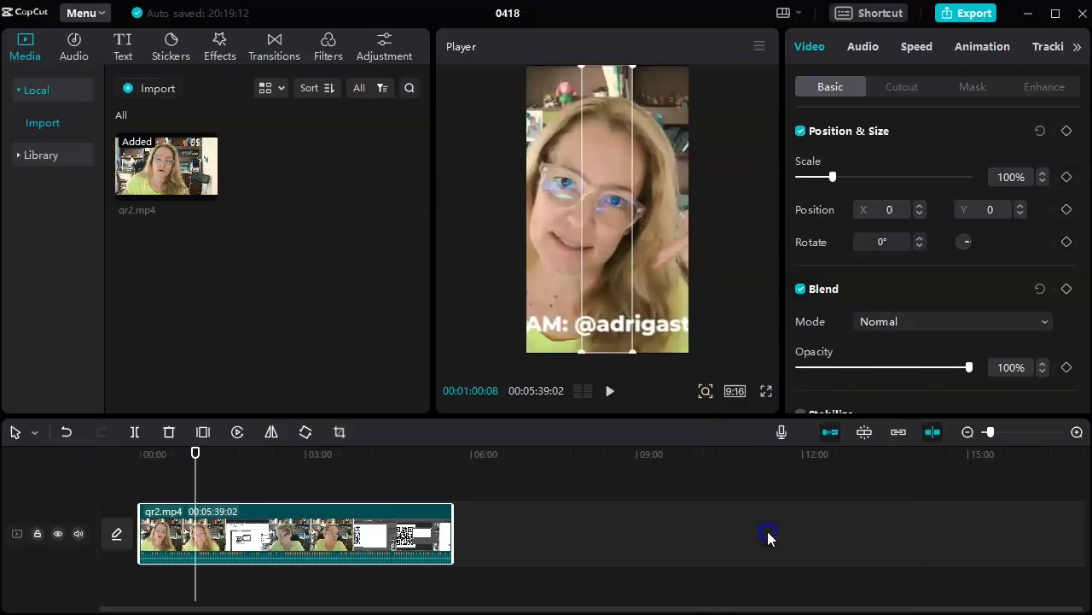
pyautogui.click(498, 209)
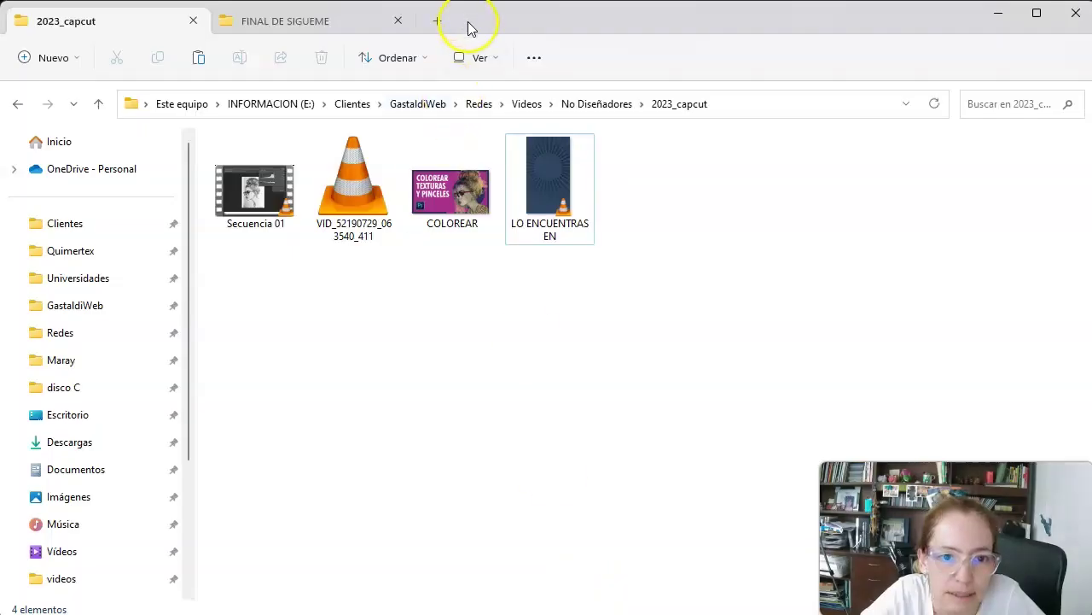
# Step: Import the two videos, the COLOREAR image and the LO ENCUENTRAS EN clip from the 2023_capcut folder into the project's media
pyautogui.moveTo(468, 28); pyautogui.dragTo(714, 46)
pyautogui.moveTo(948, 197); pyautogui.dragTo(193, 246)
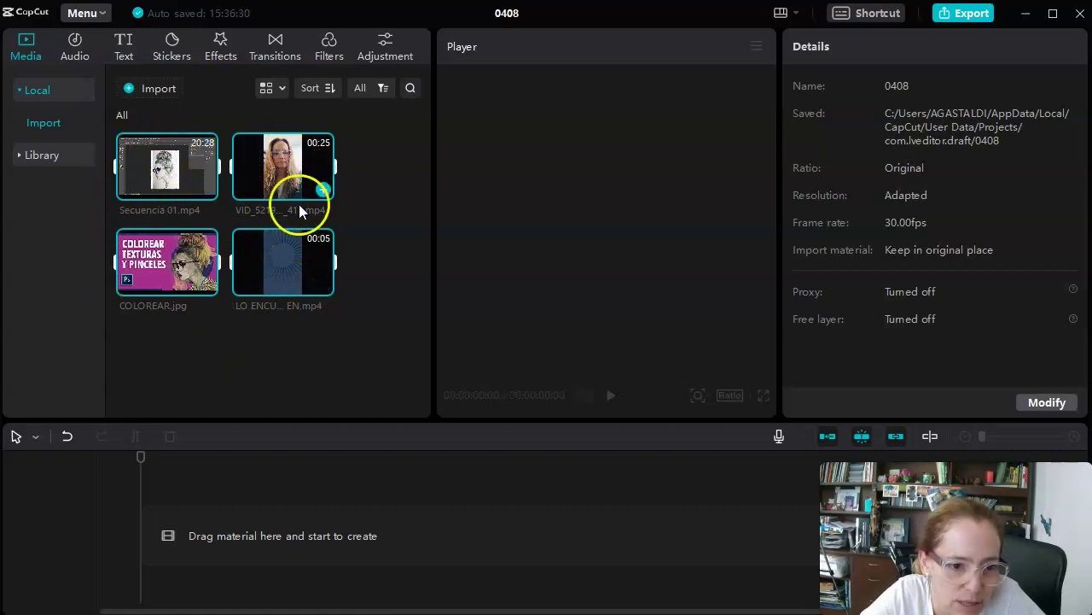
pyautogui.click(256, 166)
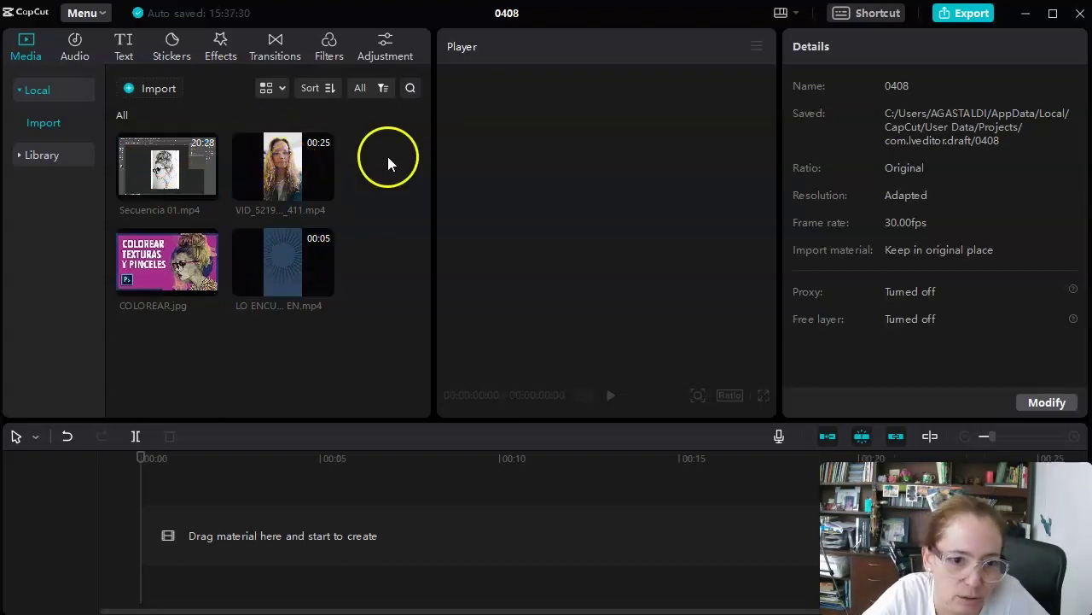
# Step: Place VID_52190729_063540_411.mp4 at the start of the timeline and play it up to 00:00:08:10
pyautogui.moveTo(281, 176); pyautogui.dragTo(158, 523)
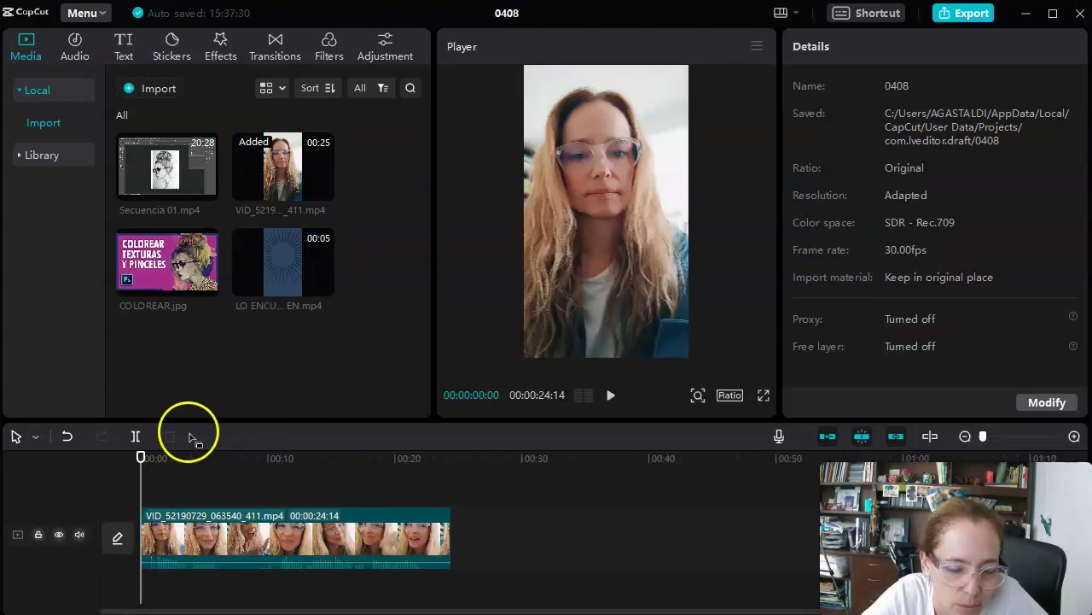
pyautogui.click(611, 395)
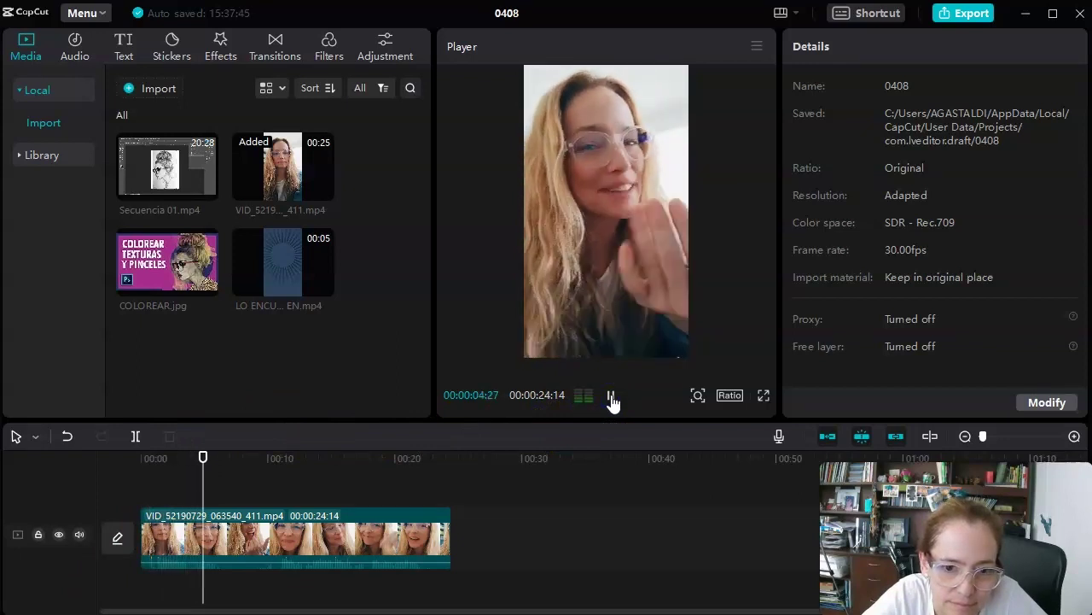
pyautogui.click(611, 396)
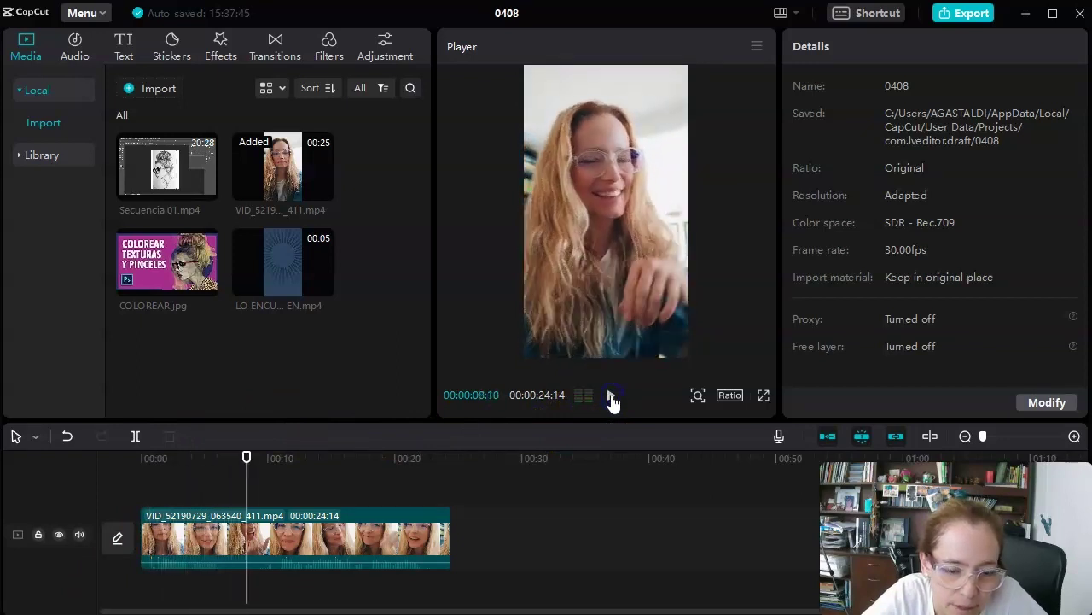
# Step: Split the talking clip at 00:00:08:10 and insert Secuencia 01.mp4 between its two parts
pyautogui.click(134, 436)
pyautogui.click(276, 533)
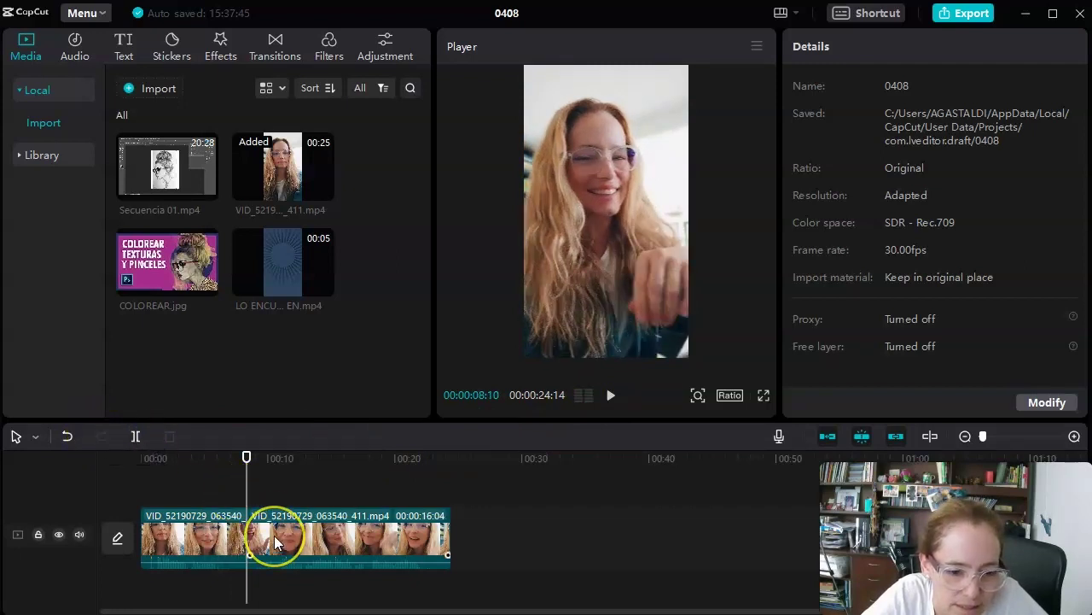
pyautogui.click(191, 536)
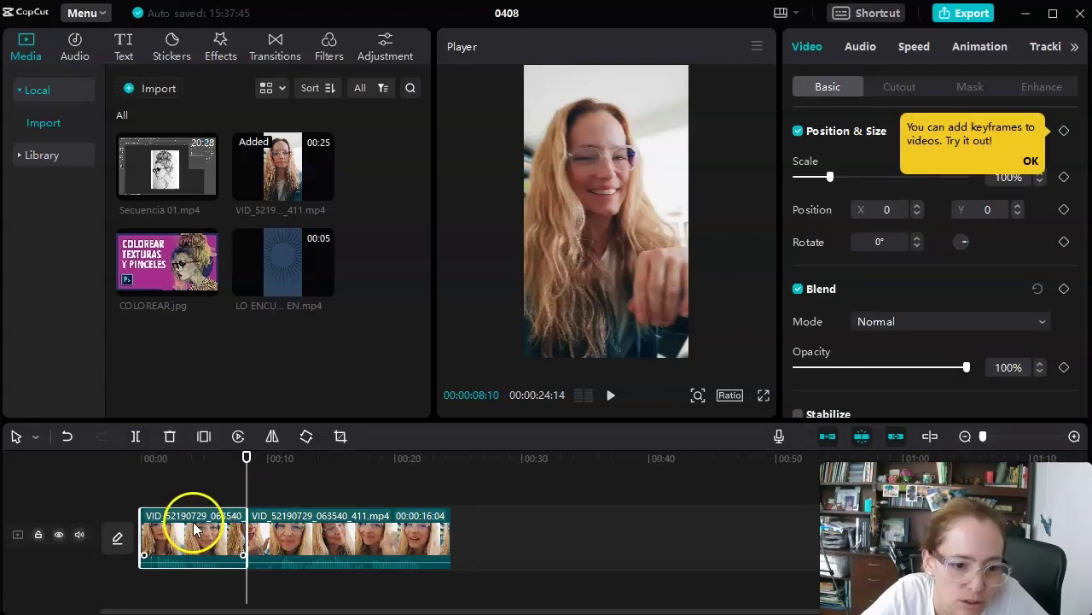
pyautogui.moveTo(150, 164); pyautogui.dragTo(245, 543)
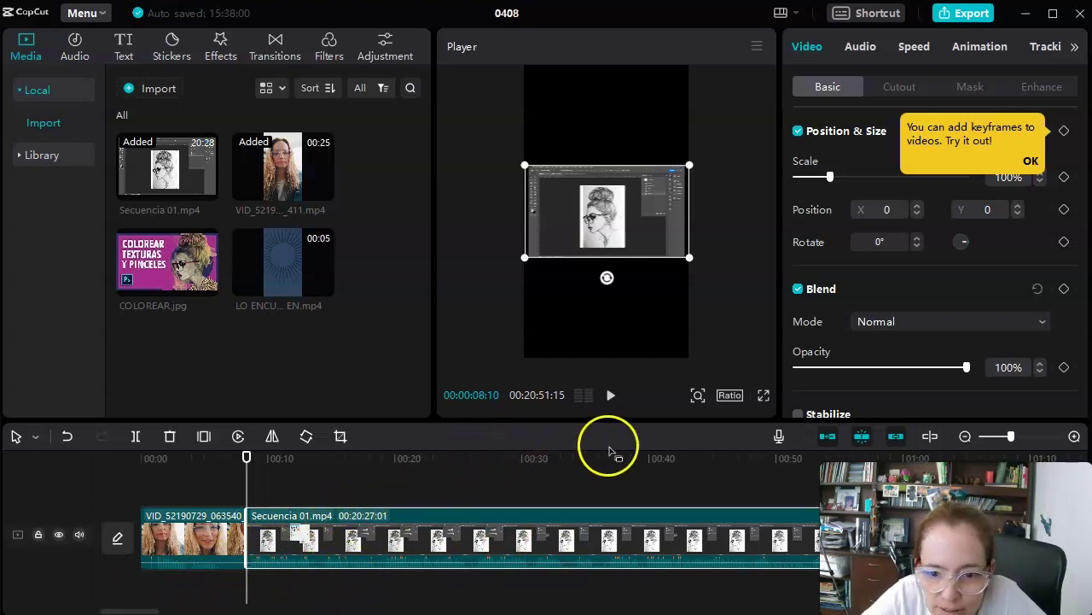
# Step: Append the LO ENCUENTRAS EN clip after the last clip on the timeline and preview it
pyautogui.moveTo(1012, 438); pyautogui.dragTo(1016, 438)
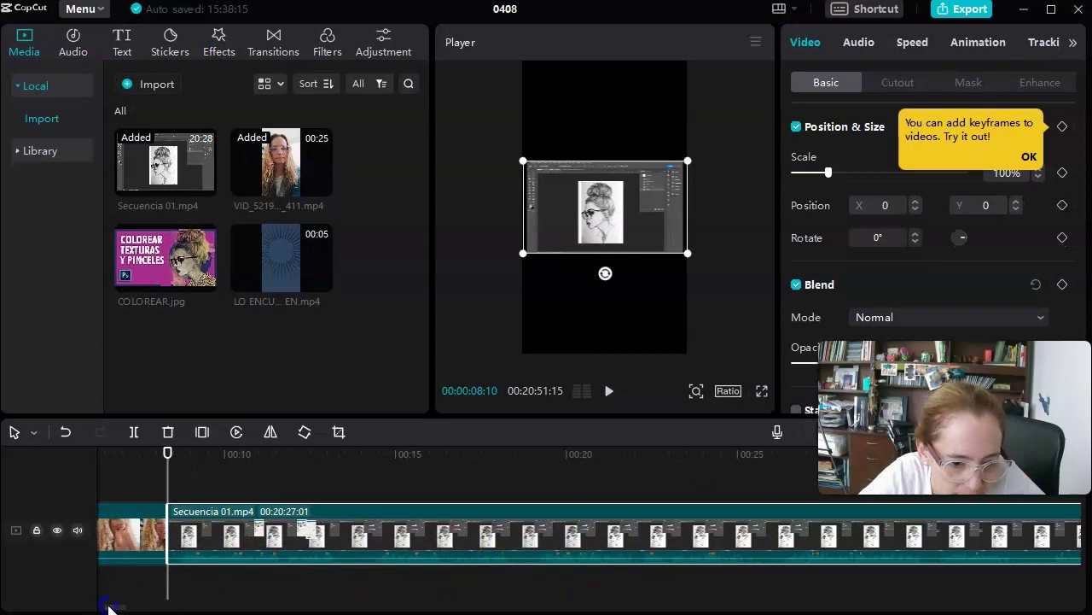
pyautogui.moveTo(109, 606); pyautogui.dragTo(309, 597)
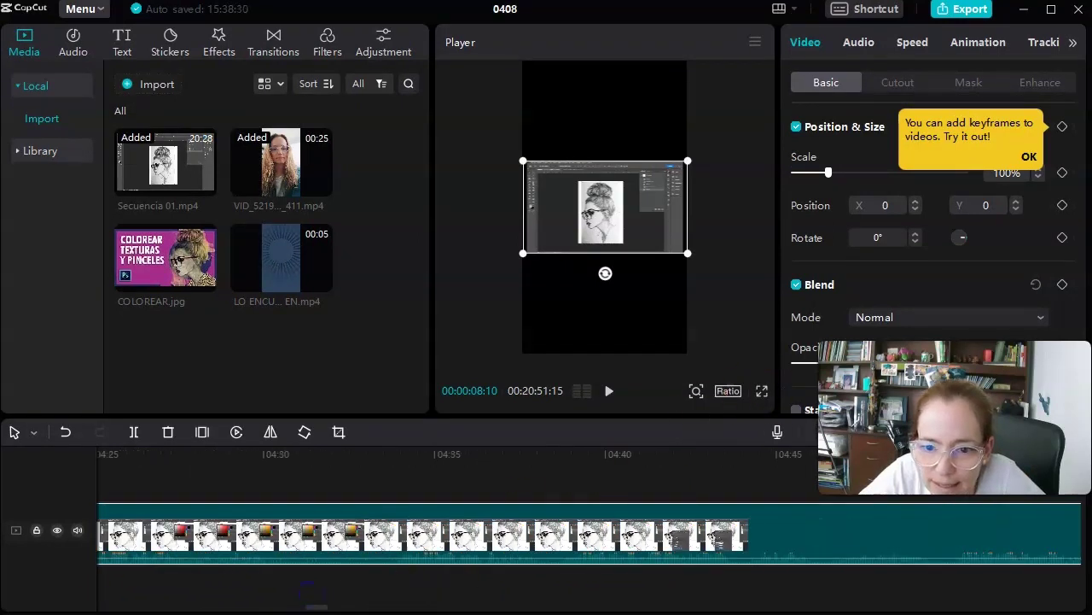
pyautogui.moveTo(1015, 432); pyautogui.dragTo(1001, 434)
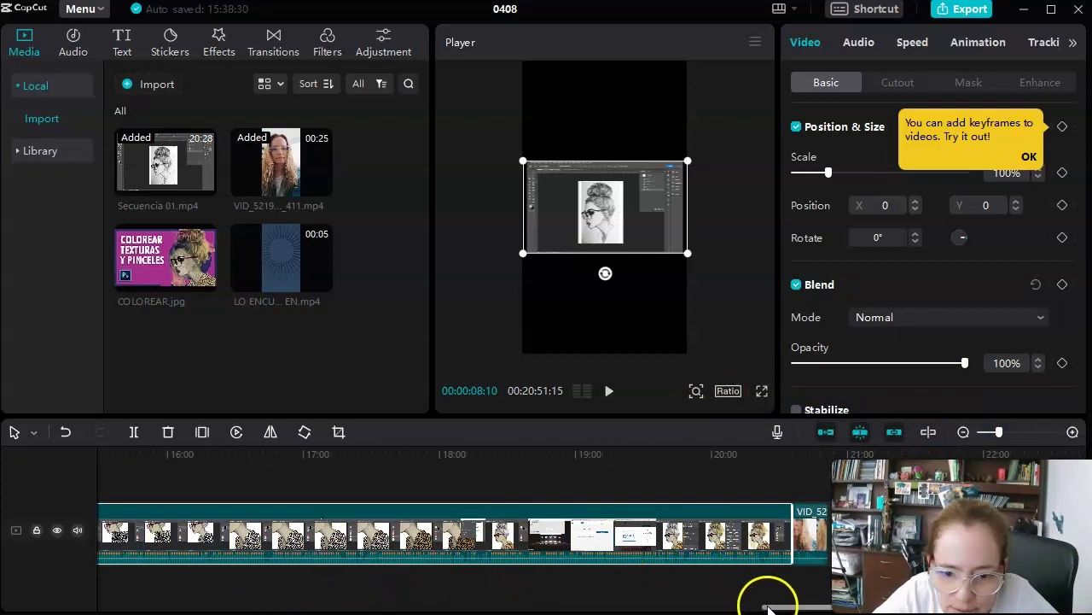
pyautogui.moveTo(768, 604); pyautogui.dragTo(790, 610)
pyautogui.click(752, 541)
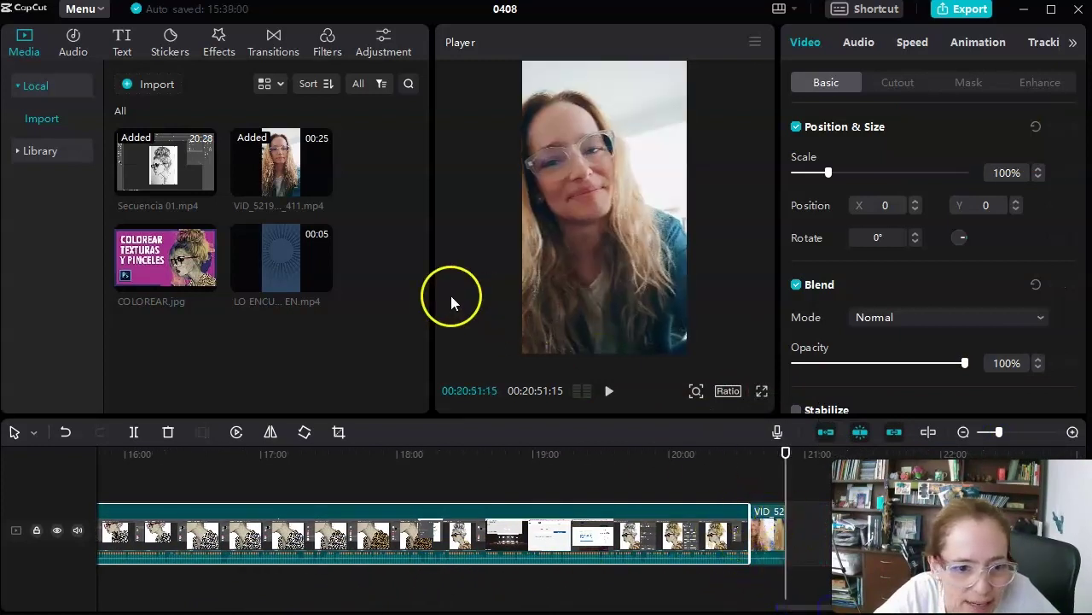
pyautogui.moveTo(675, 397); pyautogui.dragTo(781, 559)
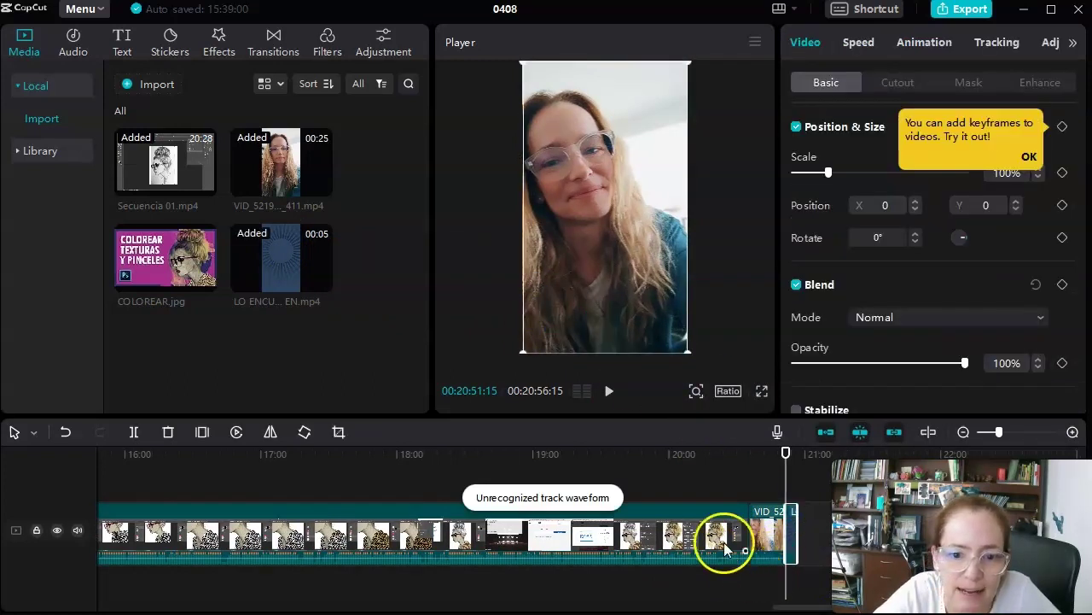
pyautogui.click(610, 392)
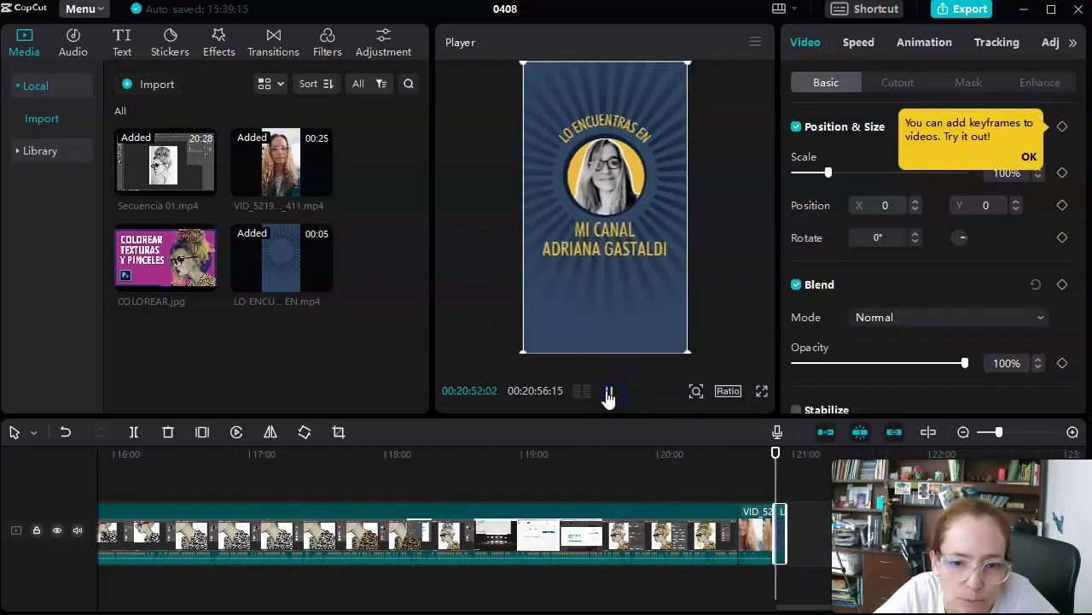
pyautogui.click(604, 405)
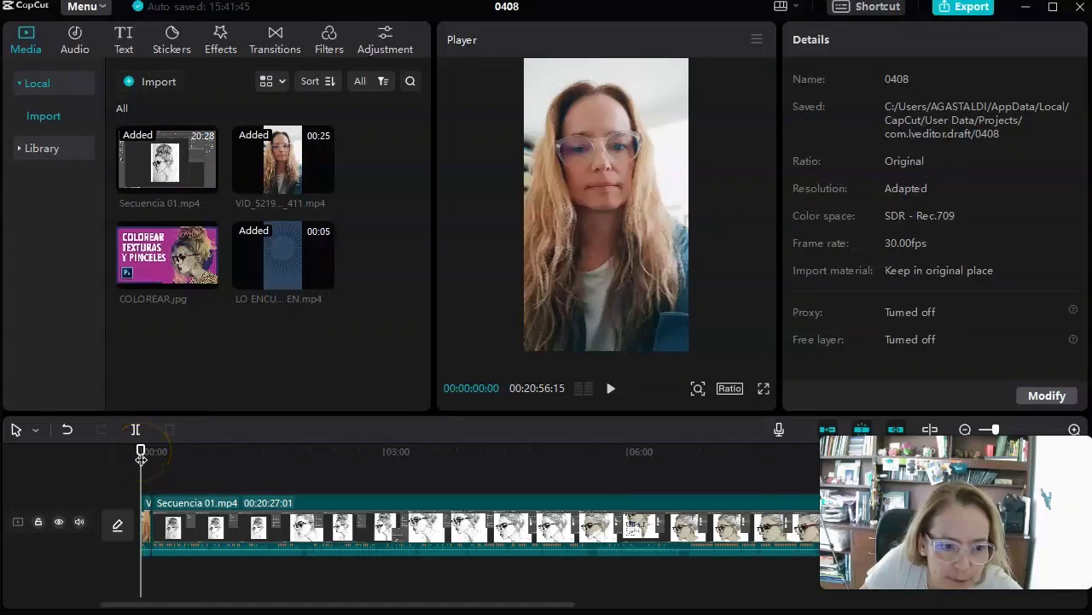
# Step: Play the beginning of the opening talking clip and trim its start to 00:00:01:00
pyautogui.moveTo(995, 429); pyautogui.dragTo(1020, 429)
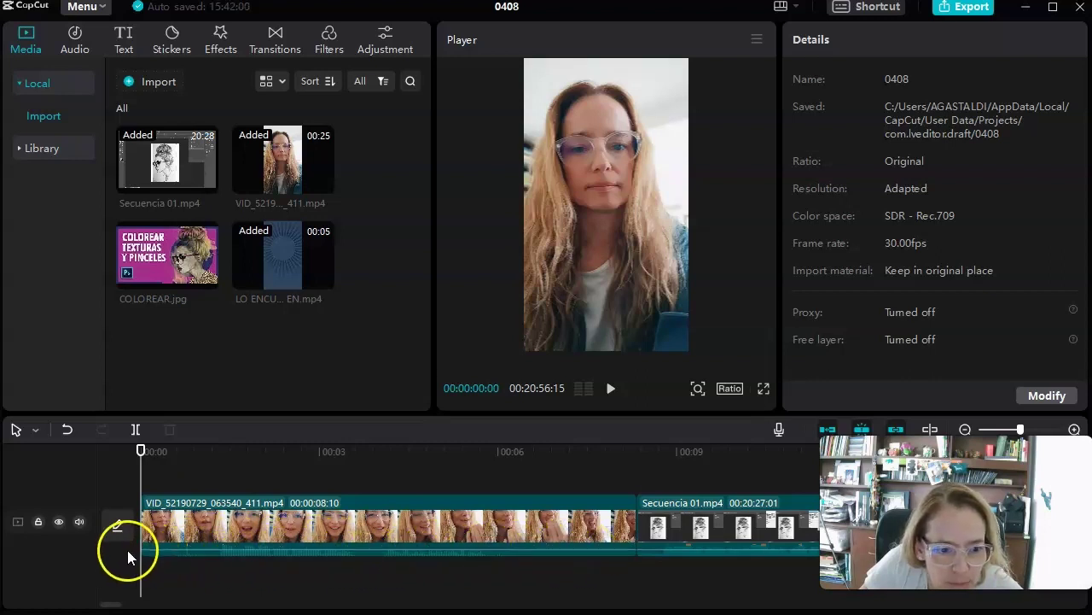
pyautogui.moveTo(163, 543)
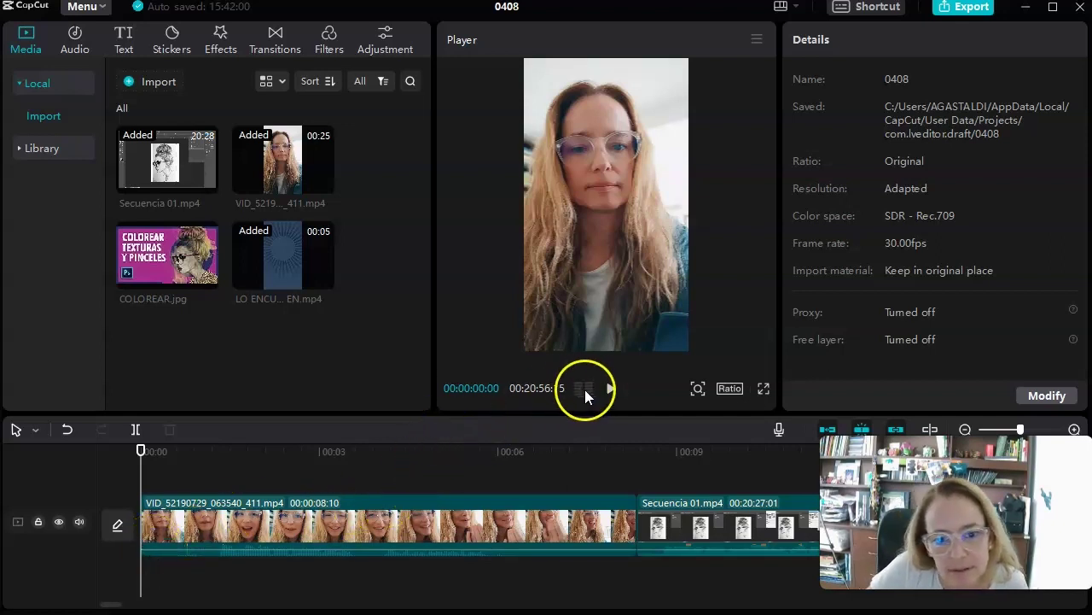
pyautogui.click(611, 391)
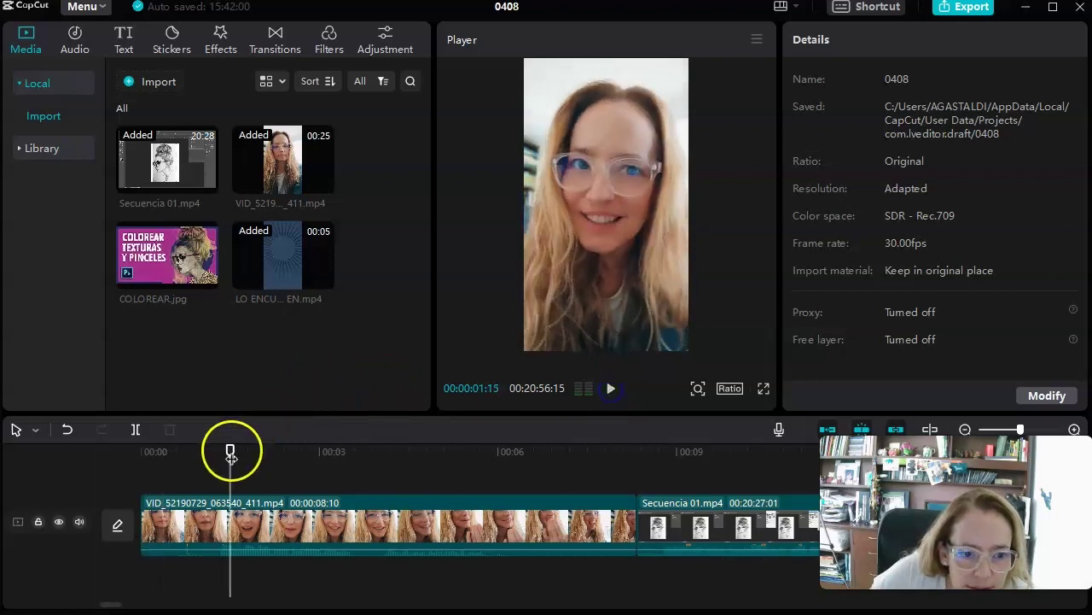
pyautogui.moveTo(231, 450); pyautogui.dragTo(200, 467)
pyautogui.click(176, 521)
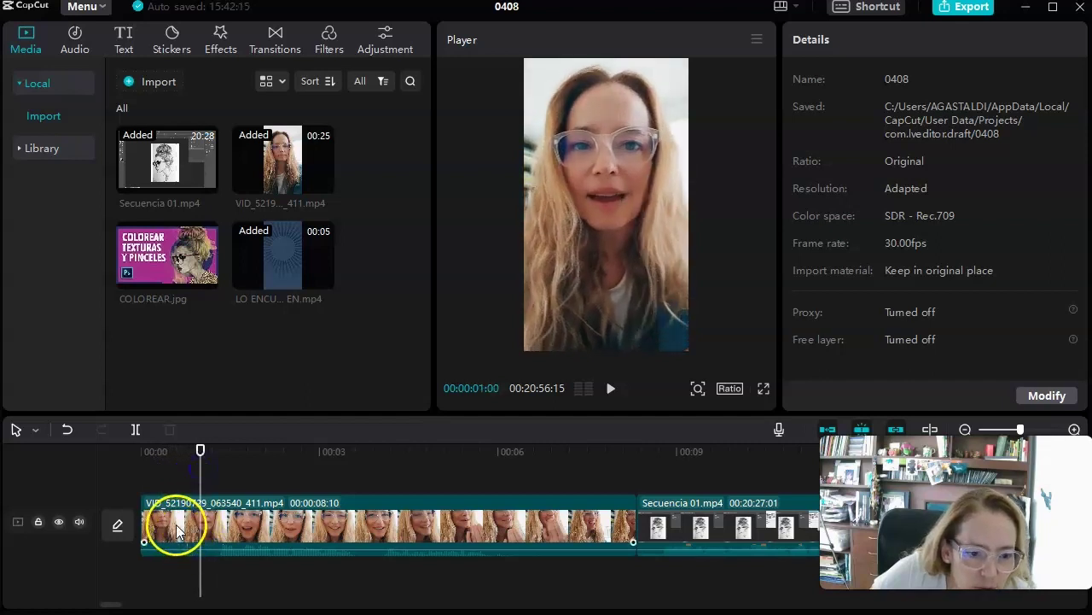
pyautogui.moveTo(141, 522); pyautogui.dragTo(197, 521)
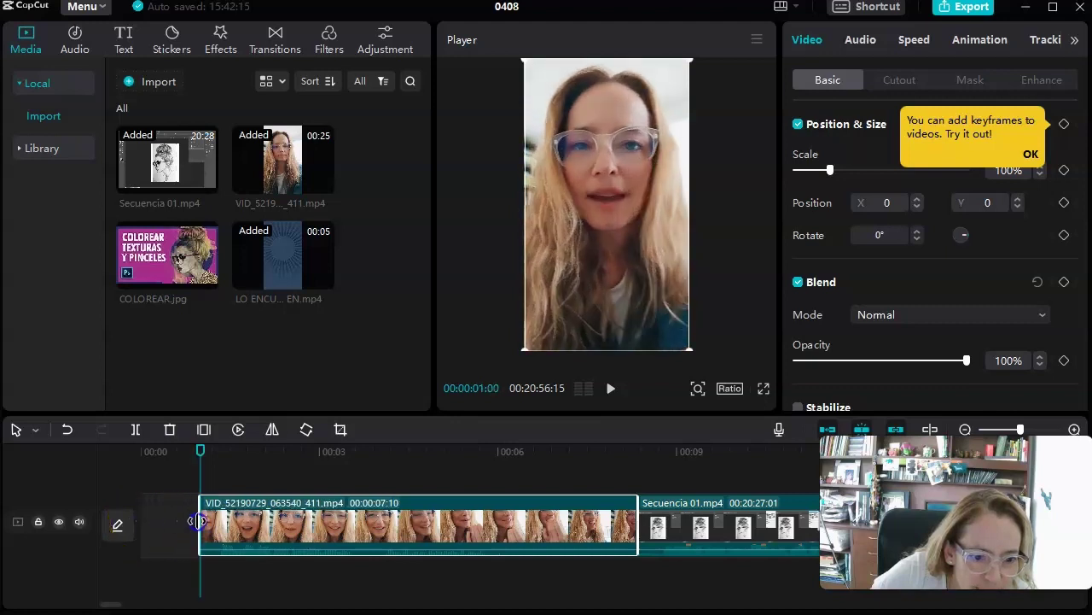
# Step: Play the opening clip from the beginning and trim its end to 00:00:06:01
pyautogui.moveTo(203, 449); pyautogui.dragTo(126, 455)
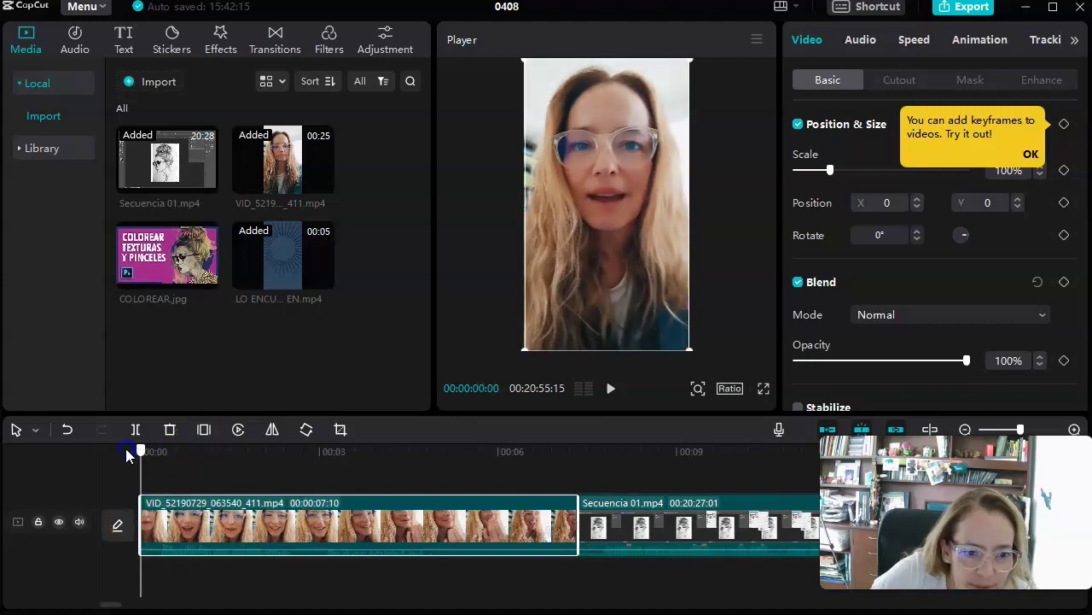
pyautogui.click(611, 389)
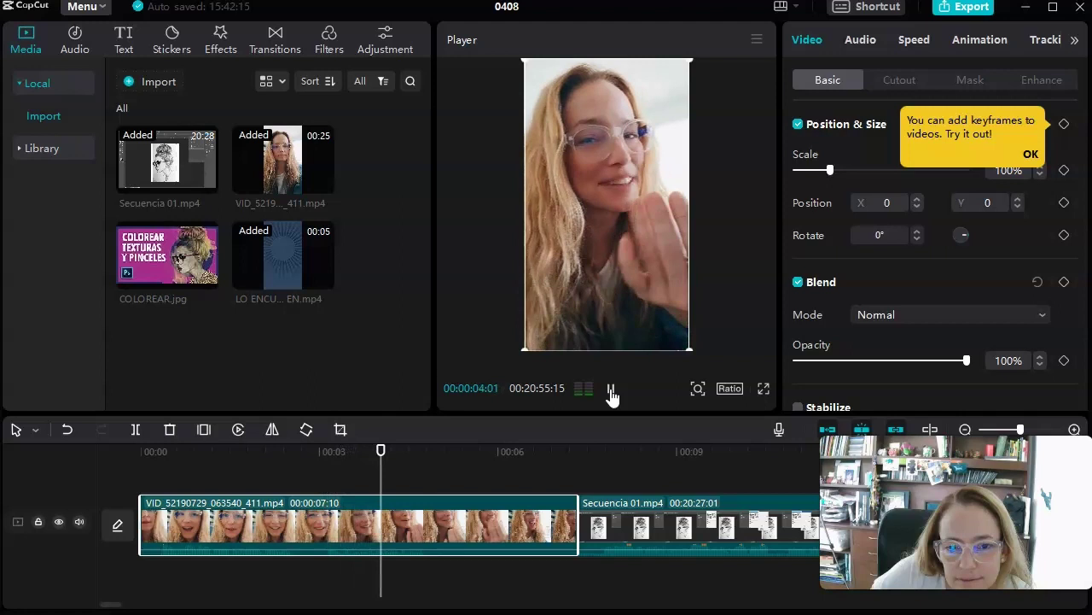
pyautogui.click(611, 390)
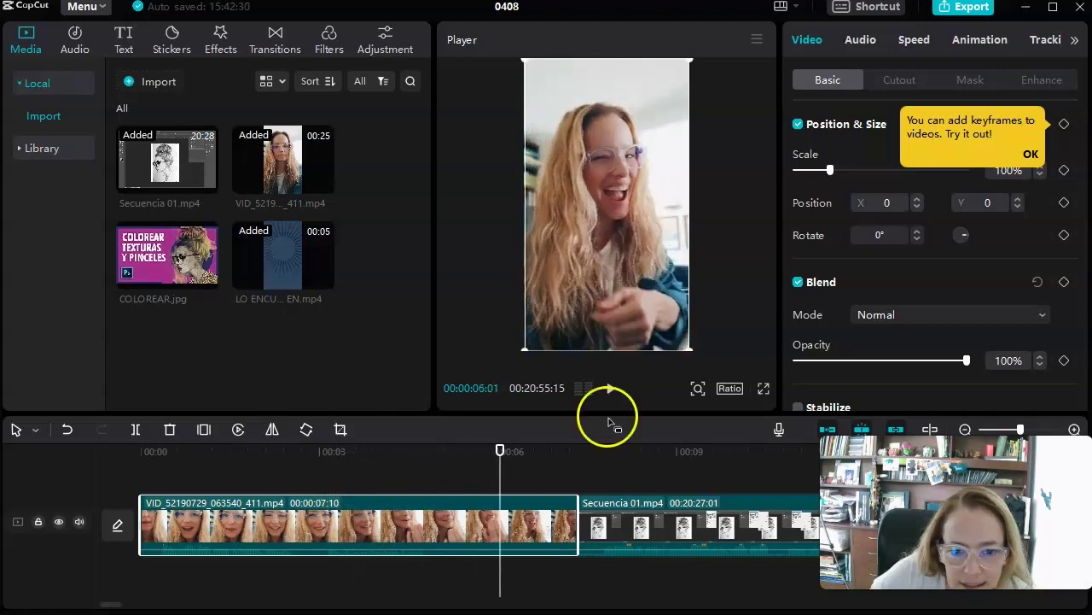
pyautogui.moveTo(577, 525); pyautogui.dragTo(500, 524)
pyautogui.click(398, 547)
pyautogui.click(294, 524)
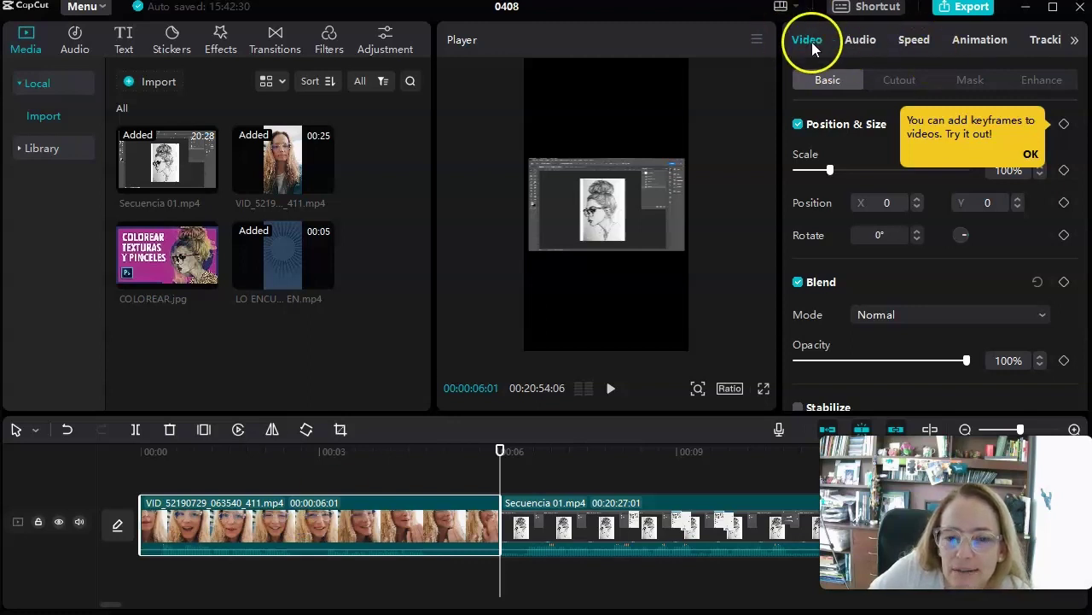
# Step: Preview the opening talking clip at 1.7x speed and settle on a speed of 1.2x
pyautogui.click(862, 41)
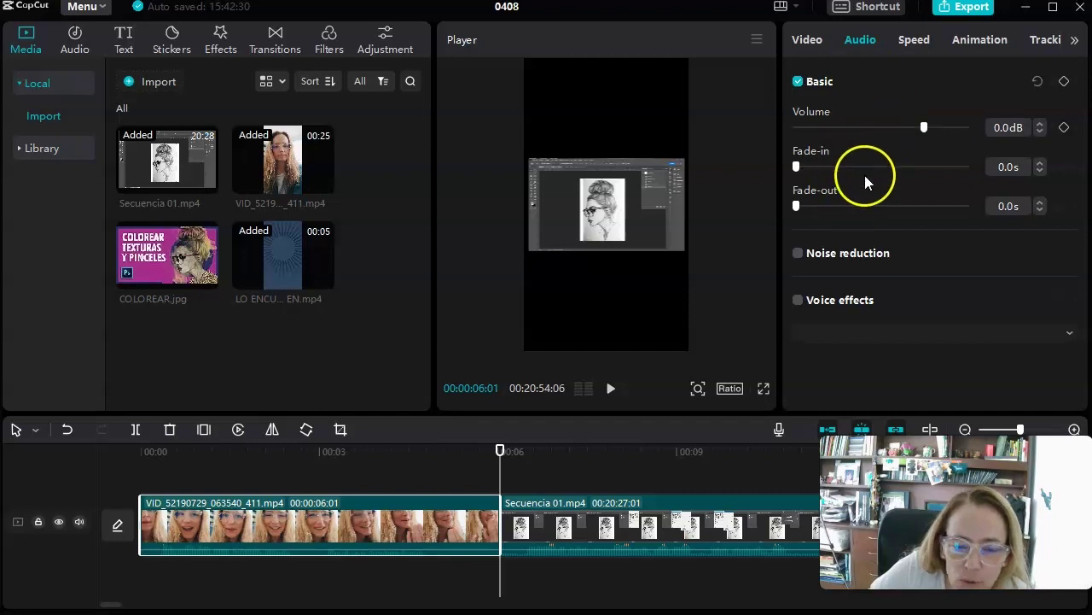
pyautogui.click(911, 41)
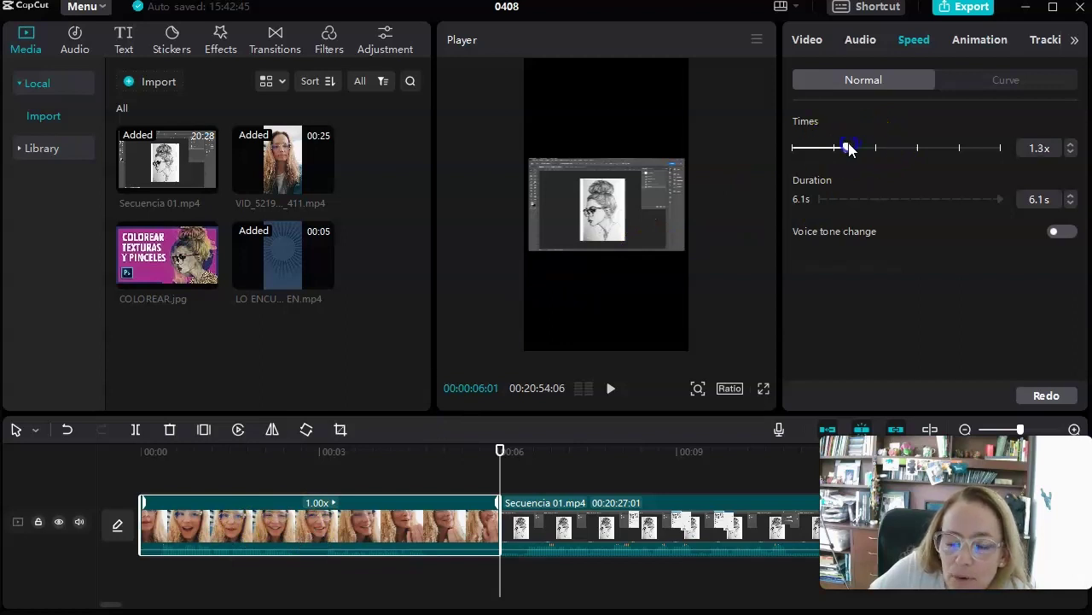
pyautogui.moveTo(865, 148); pyautogui.dragTo(864, 148)
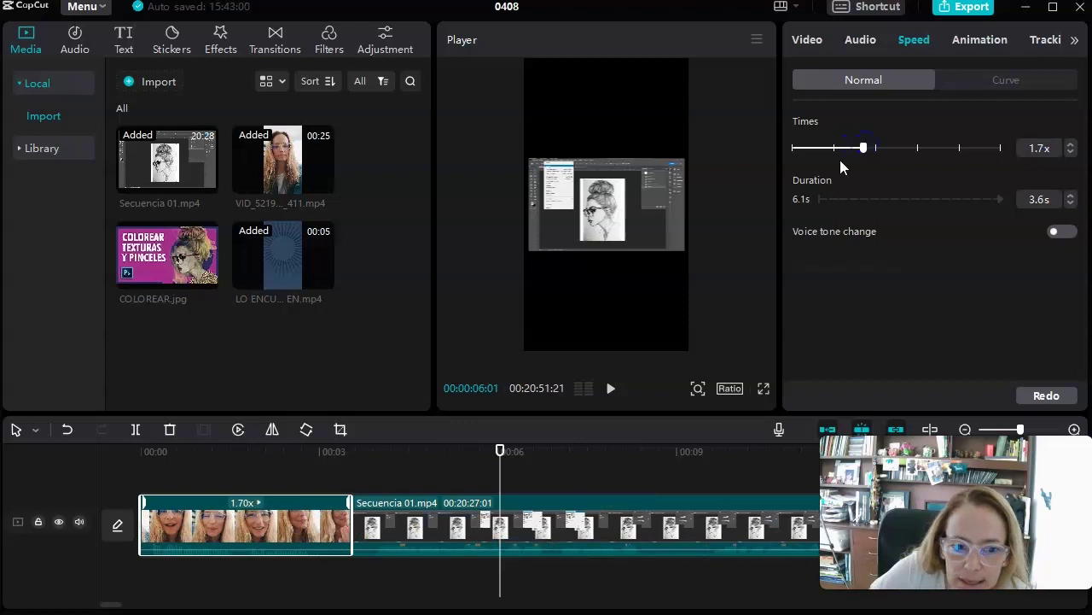
pyautogui.moveTo(500, 451); pyautogui.dragTo(184, 451)
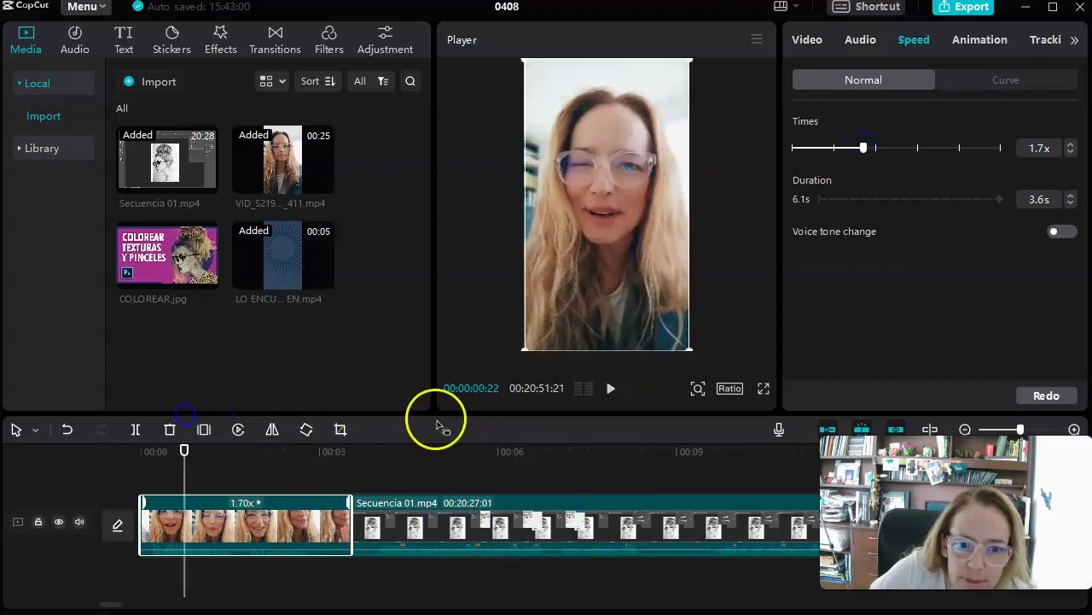
pyautogui.click(610, 389)
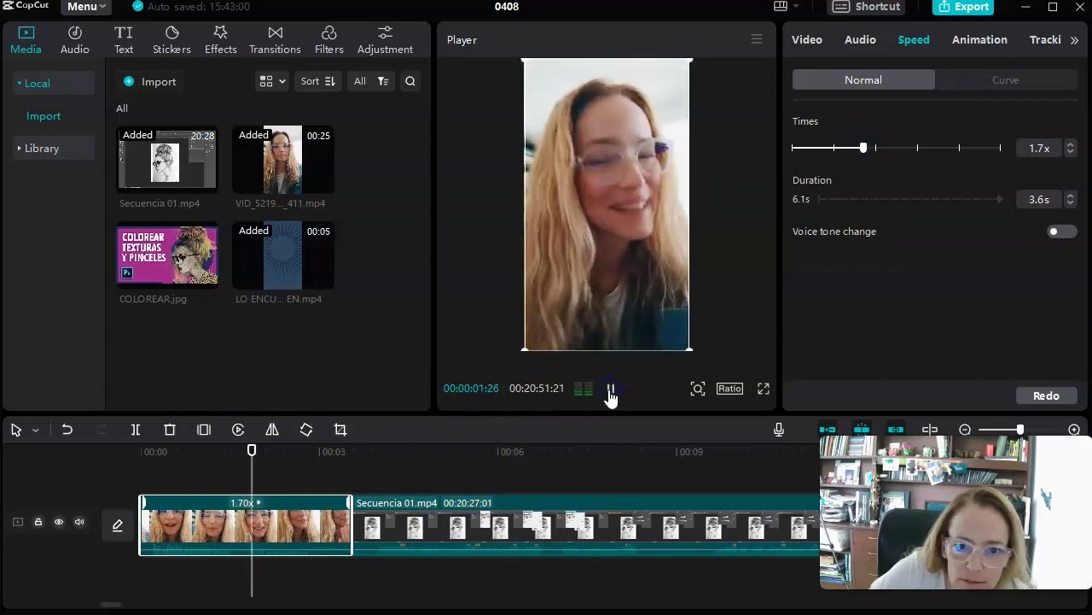
pyautogui.click(610, 390)
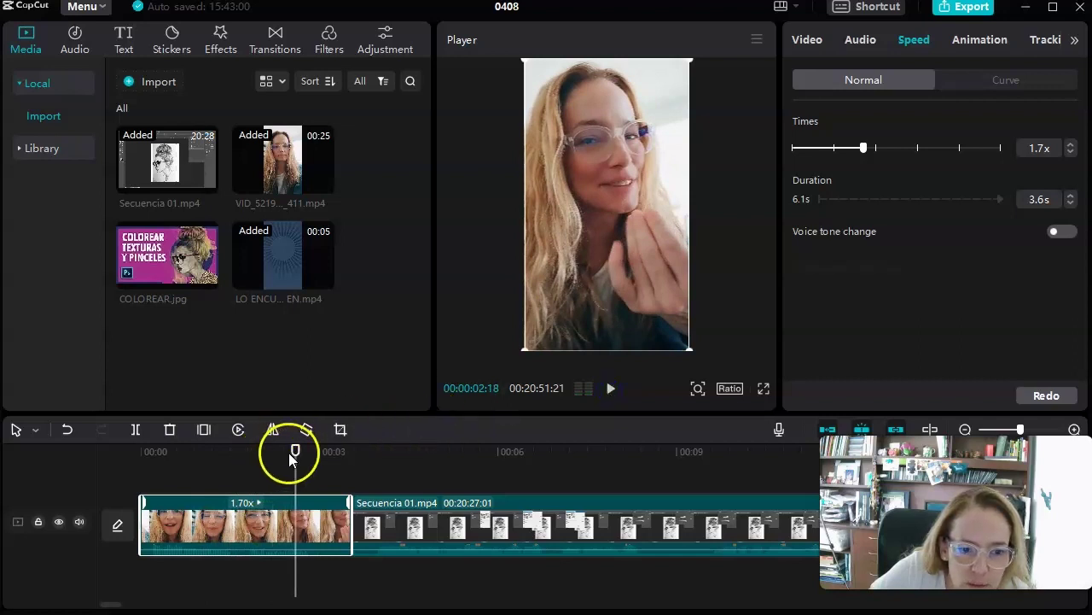
pyautogui.moveTo(862, 152); pyautogui.dragTo(843, 149)
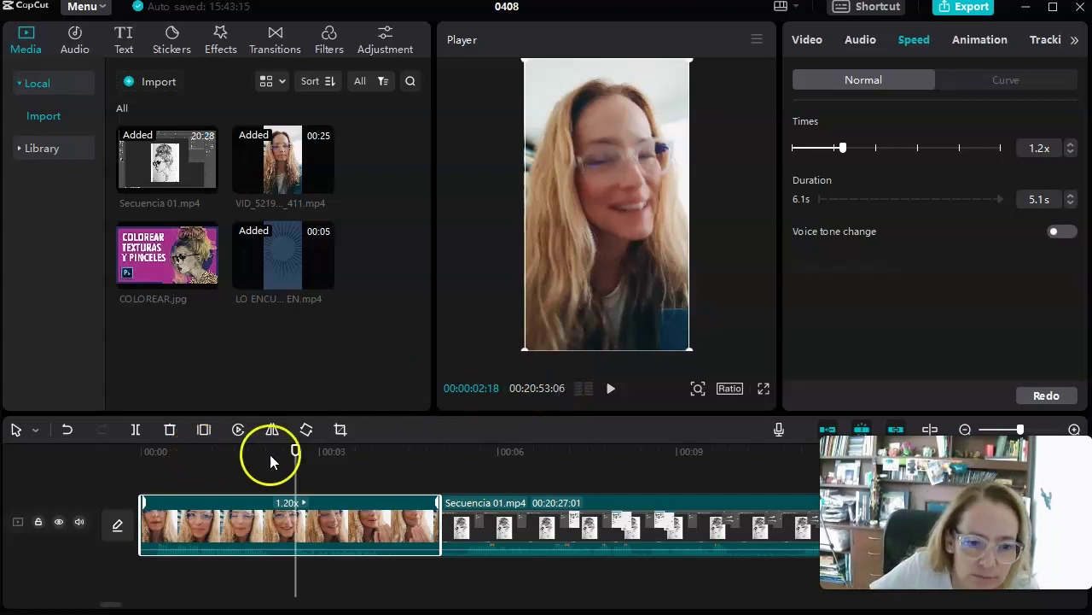
# Step: Mute the Secuencia 01.mp4 clip by lowering its volume to -∞ dB
pyautogui.moveTo(275, 456); pyautogui.dragTo(620, 451)
pyautogui.click(547, 527)
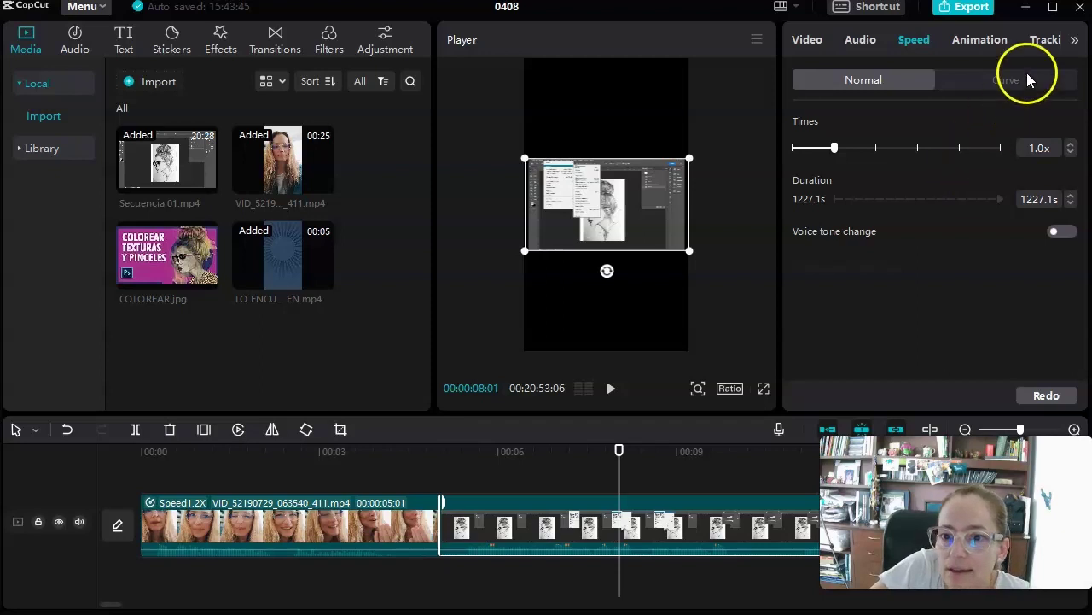
pyautogui.click(856, 42)
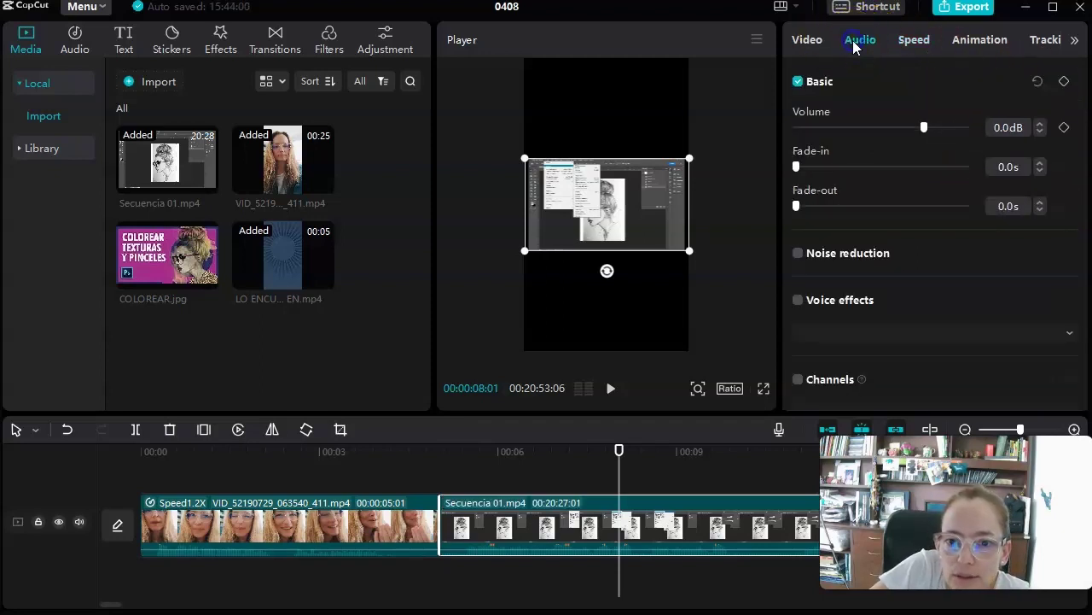
pyautogui.moveTo(923, 127); pyautogui.dragTo(746, 140)
pyautogui.moveTo(618, 499); pyautogui.dragTo(587, 499)
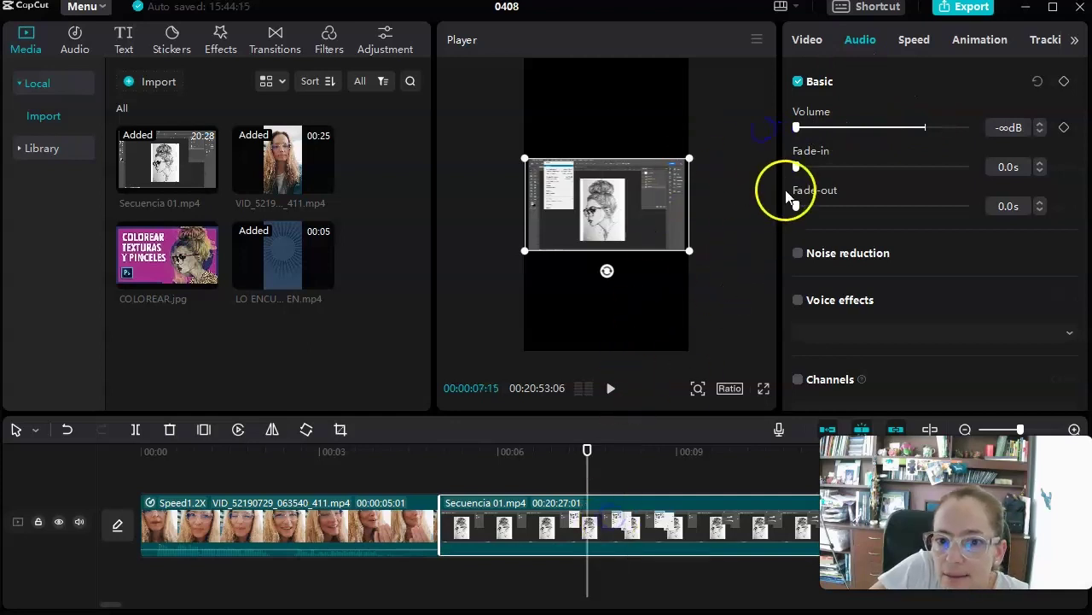
# Step: Set the speed of Secuencia 01.mp4 to about 44.7x and preview it from the end of the opening clip
pyautogui.click(910, 43)
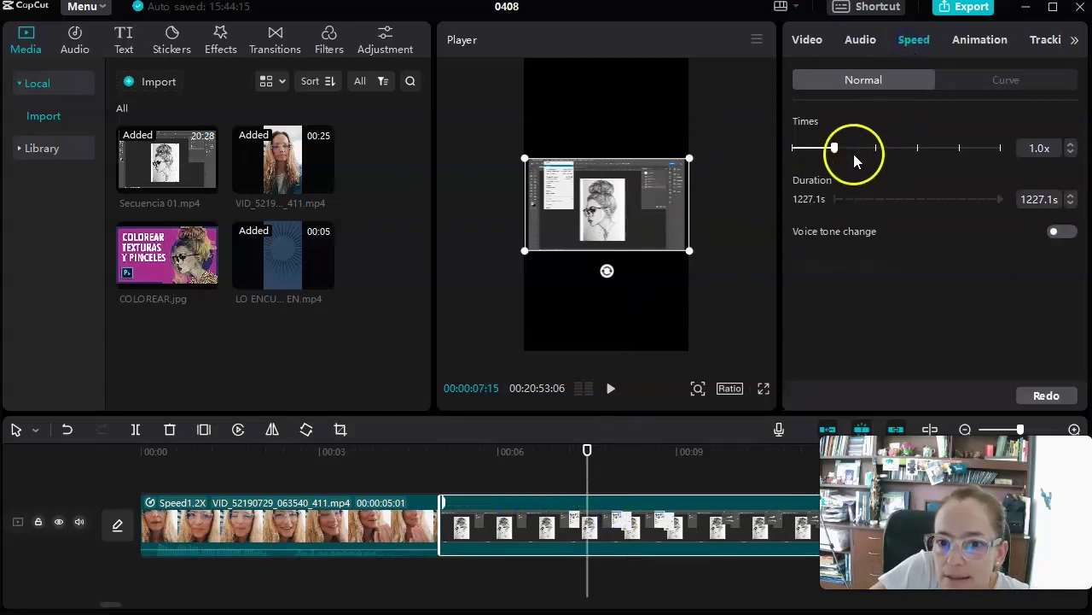
pyautogui.moveTo(835, 148); pyautogui.dragTo(846, 151)
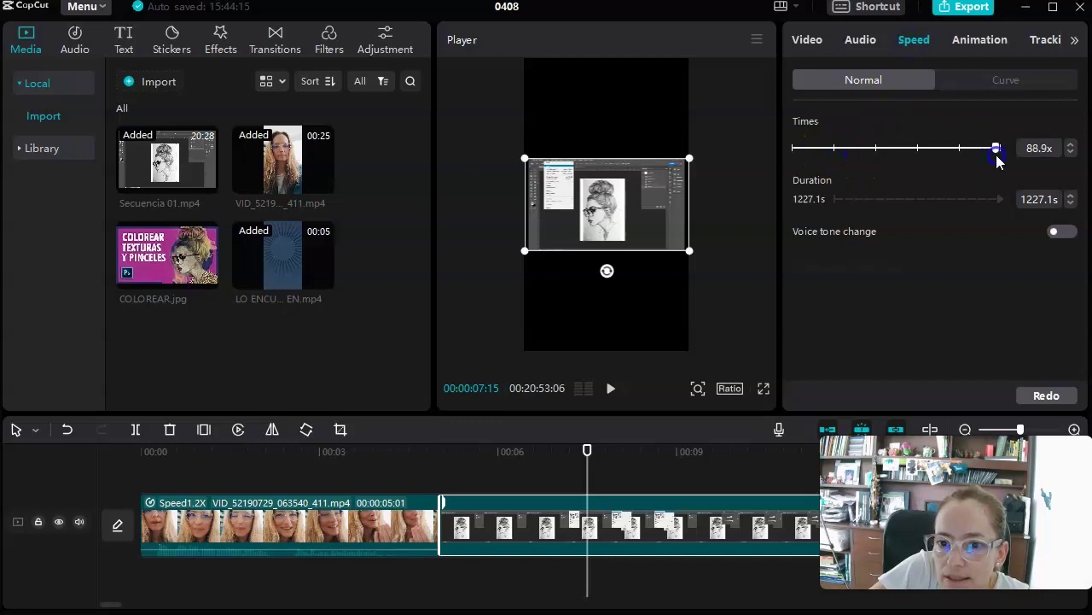
pyautogui.moveTo(979, 160); pyautogui.dragTo(977, 160)
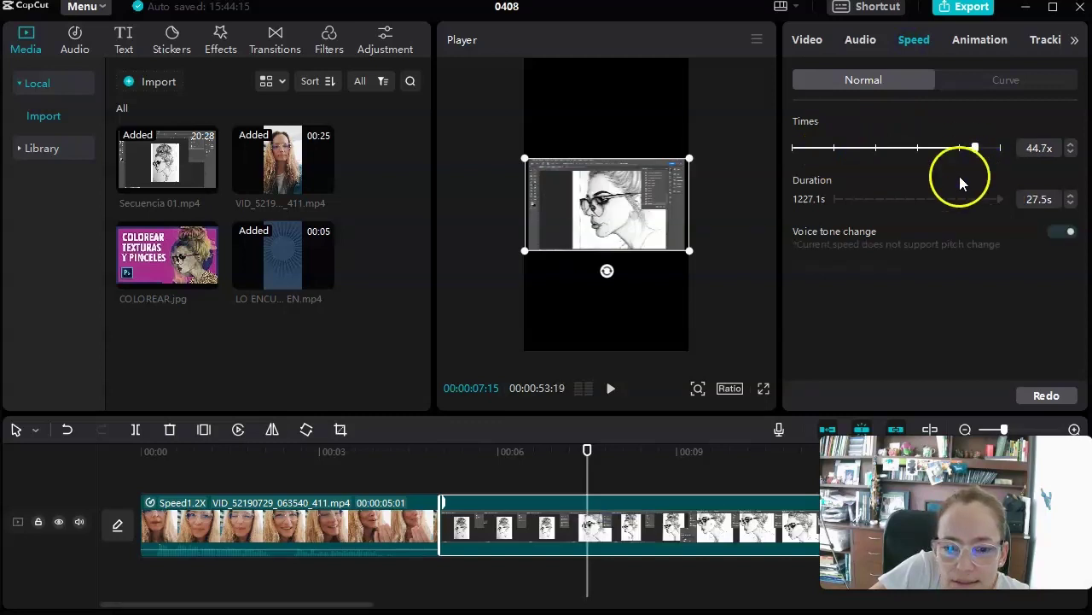
pyautogui.moveTo(588, 450); pyautogui.dragTo(426, 461)
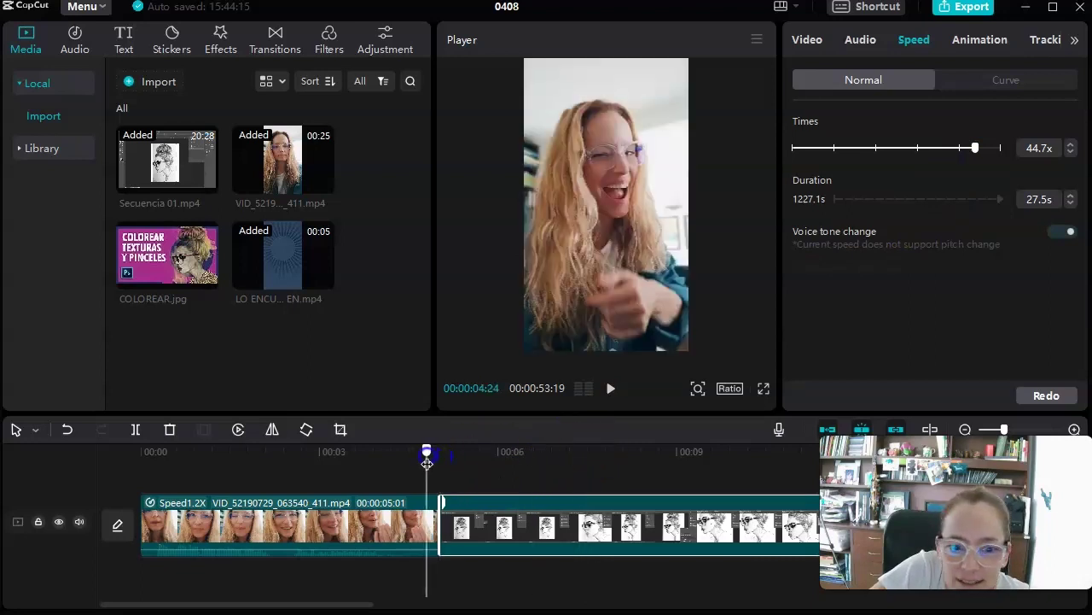
pyautogui.click(610, 390)
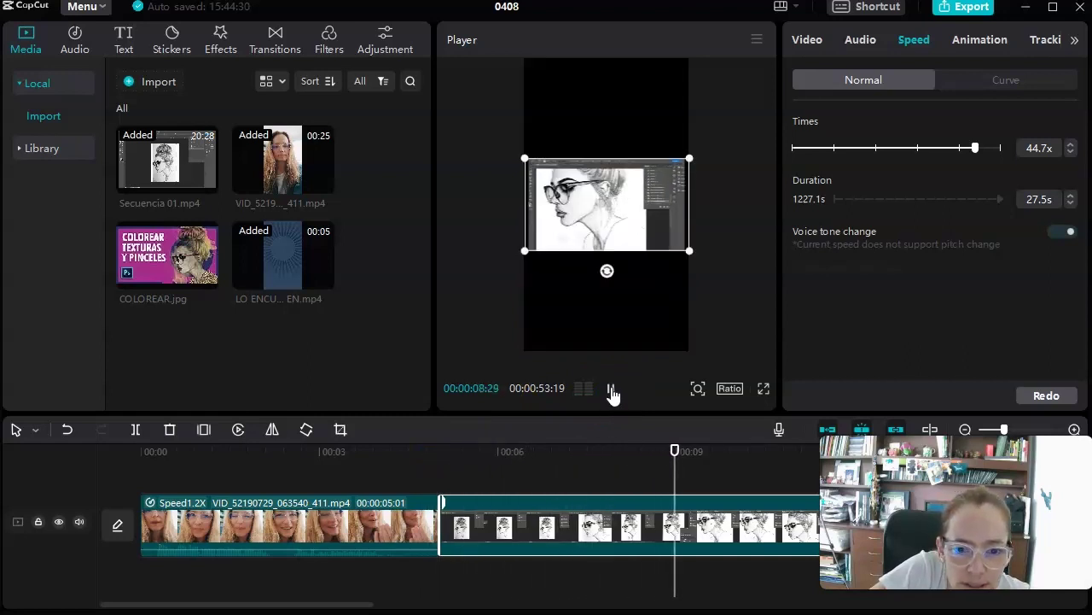
pyautogui.click(612, 390)
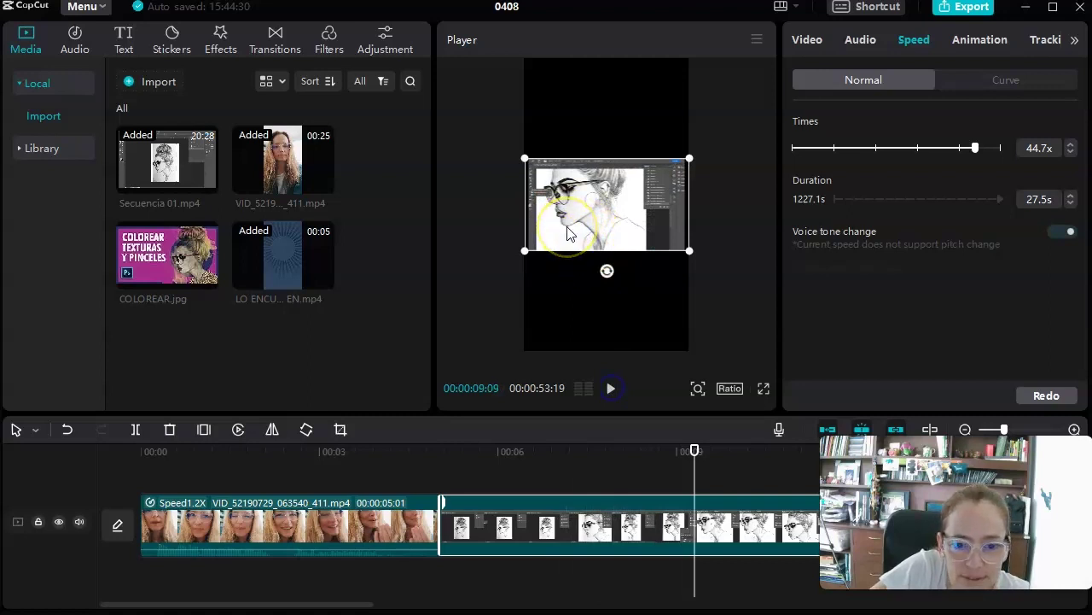
# Step: Enlarge Secuencia 01.mp4 to about 349% to fill the vertical frame, shift it to about X 1919, Y 0, and preview it
pyautogui.moveTo(690, 250); pyautogui.dragTo(769, 418)
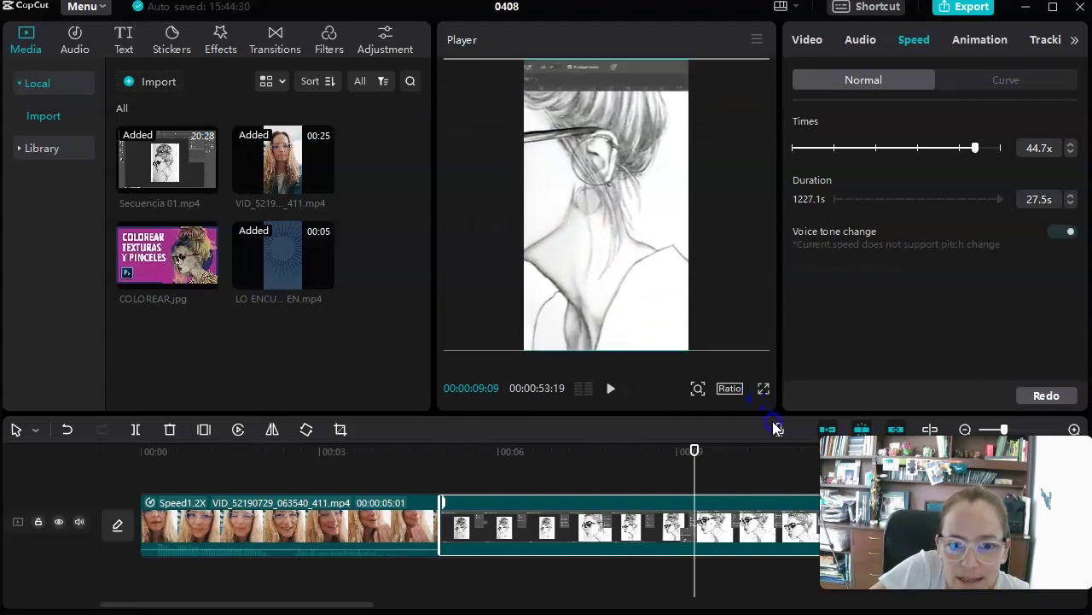
pyautogui.moveTo(563, 254); pyautogui.dragTo(629, 248)
pyautogui.click(483, 514)
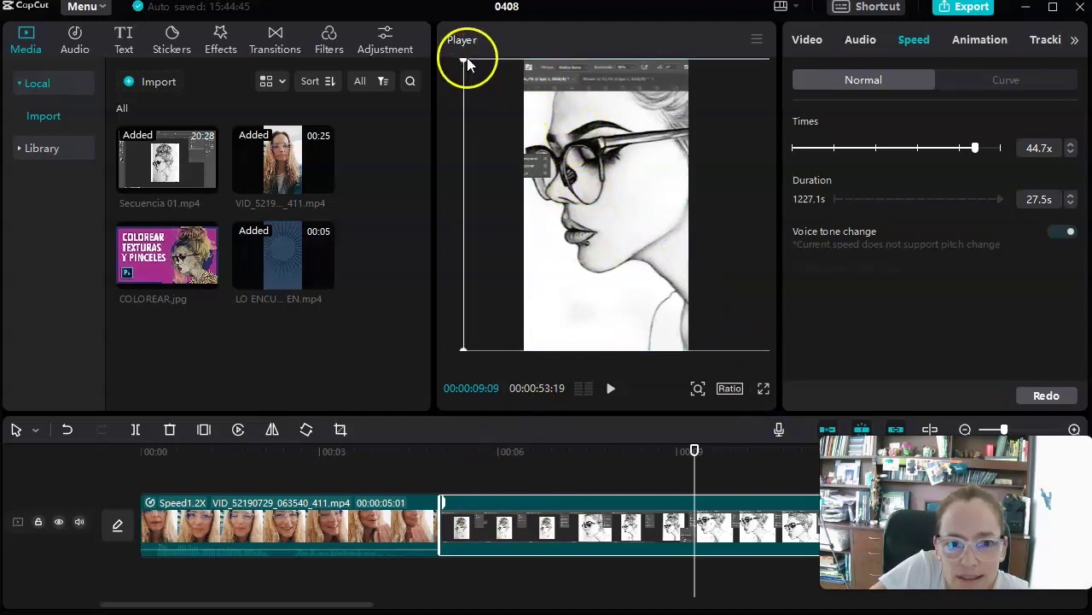
pyautogui.moveTo(465, 59); pyautogui.dragTo(444, 48)
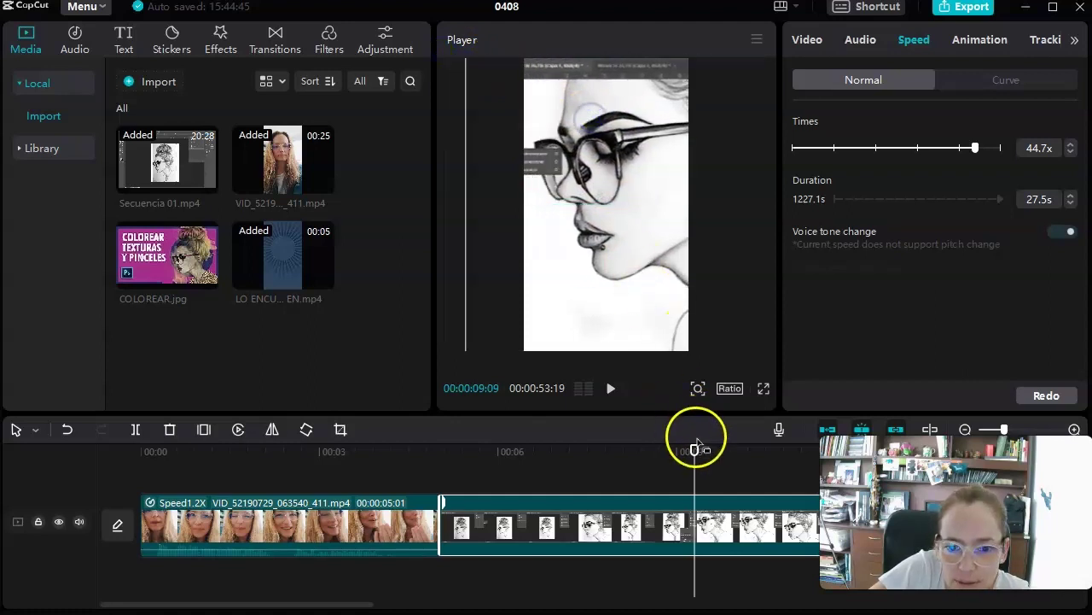
pyautogui.click(611, 389)
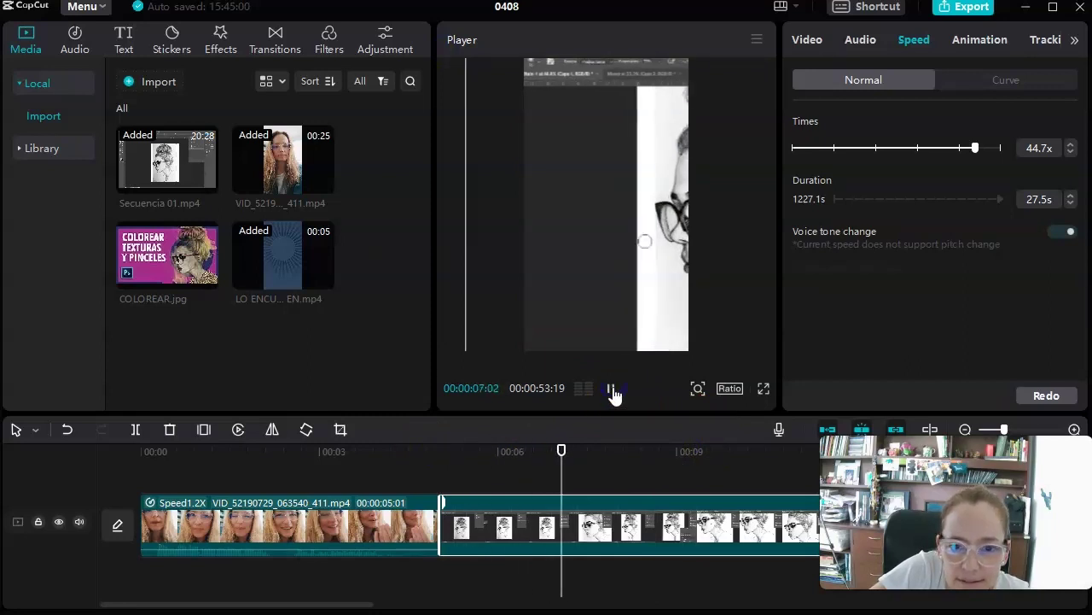
pyautogui.click(611, 390)
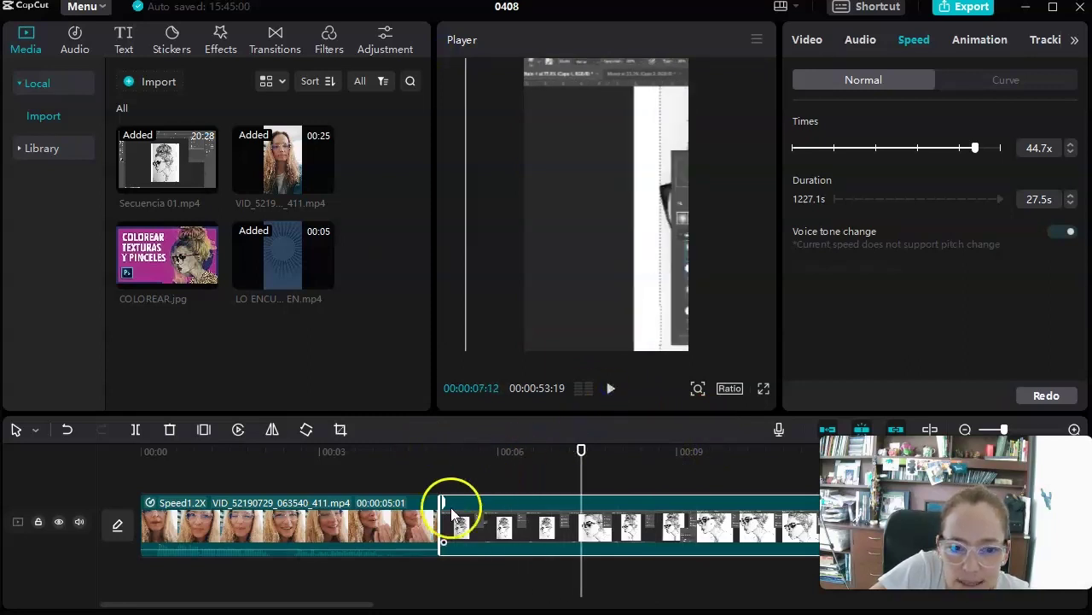
# Step: Trim the start of Secuencia 01.mp4 to a duration of about 25.1 s and split it at 00:00:06:04
pyautogui.moveTo(435, 517); pyautogui.dragTo(598, 527)
pyautogui.click(442, 454)
pyautogui.moveTo(441, 457); pyautogui.dragTo(507, 462)
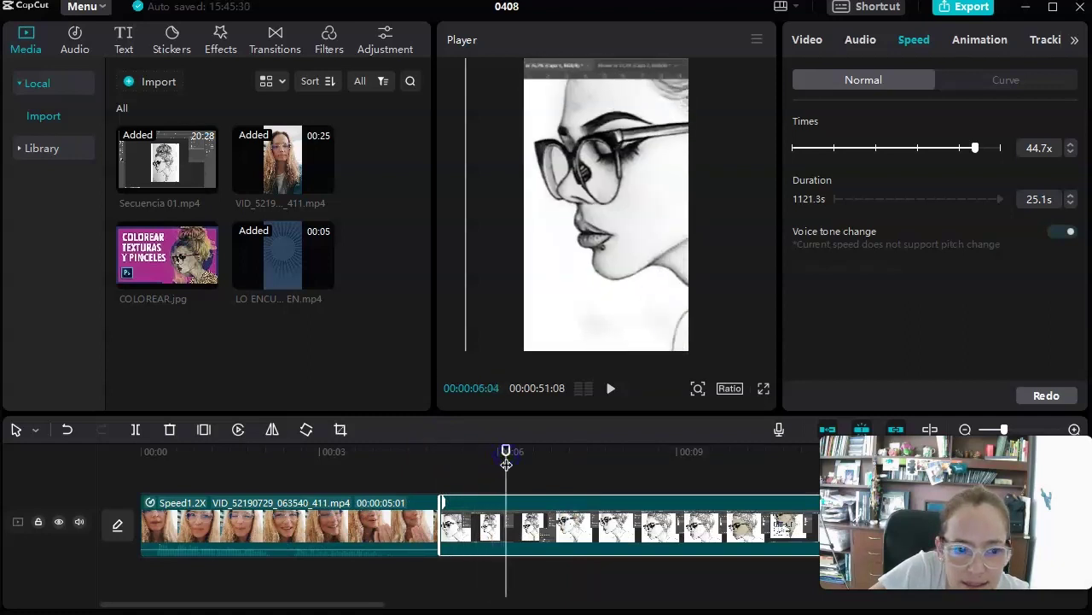
pyautogui.click(134, 429)
# Step: Reposition the first short Secuencia 01.mp4 segment to about X 644, Y 0 so the drawing is framed, and play it
pyautogui.click(444, 521)
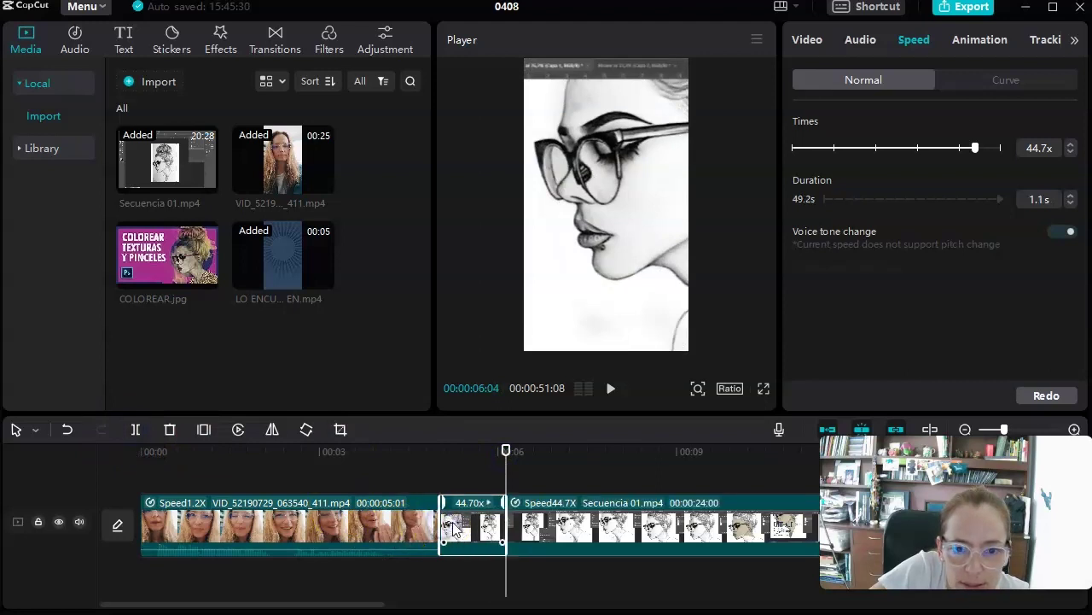
pyautogui.moveTo(504, 452); pyautogui.dragTo(462, 453)
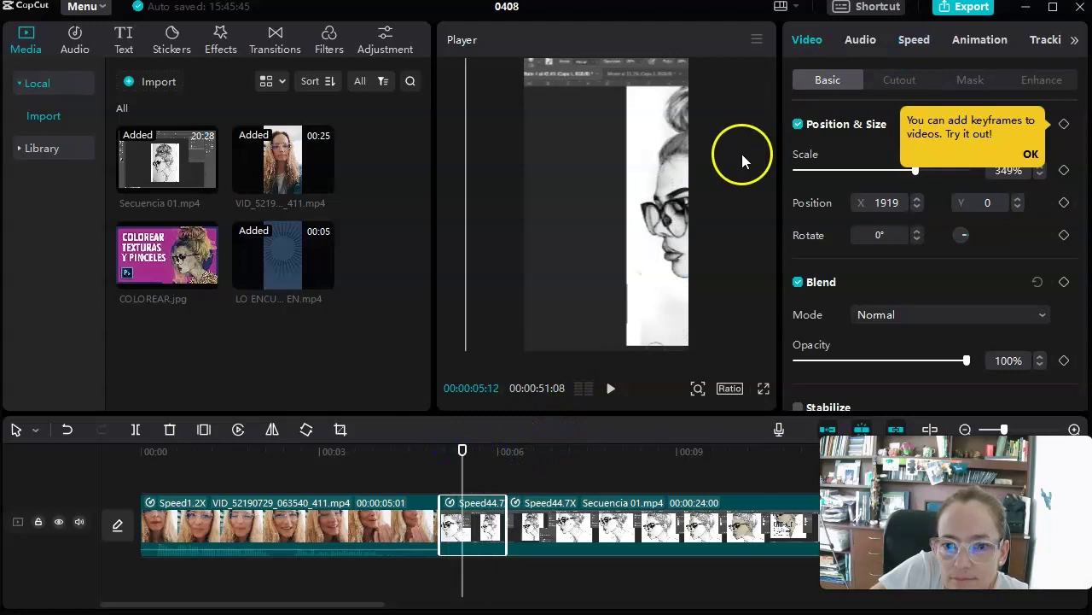
pyautogui.moveTo(671, 256); pyautogui.dragTo(574, 253)
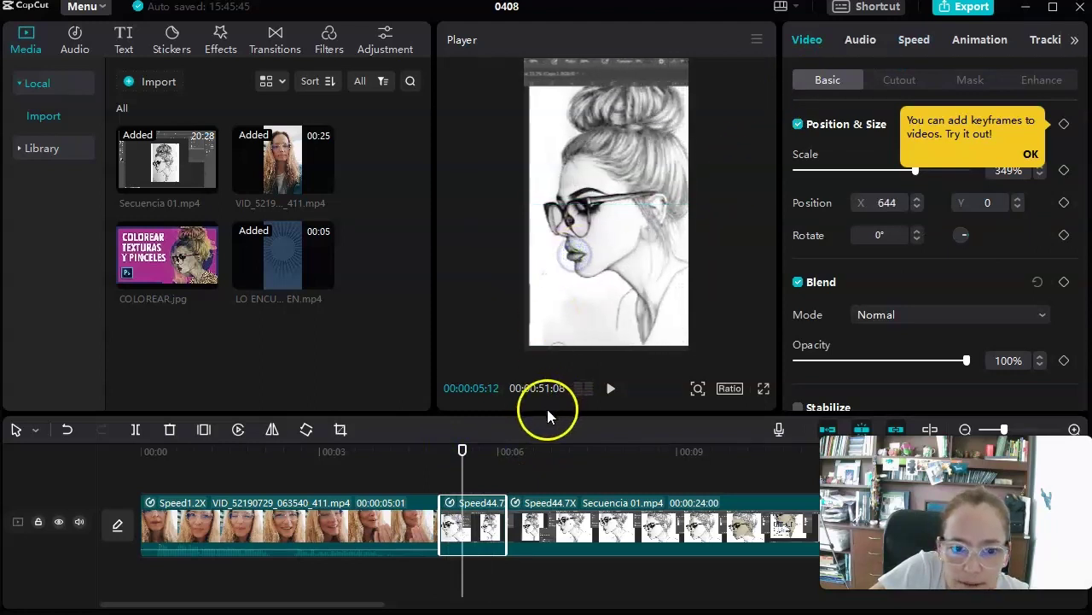
pyautogui.click(611, 389)
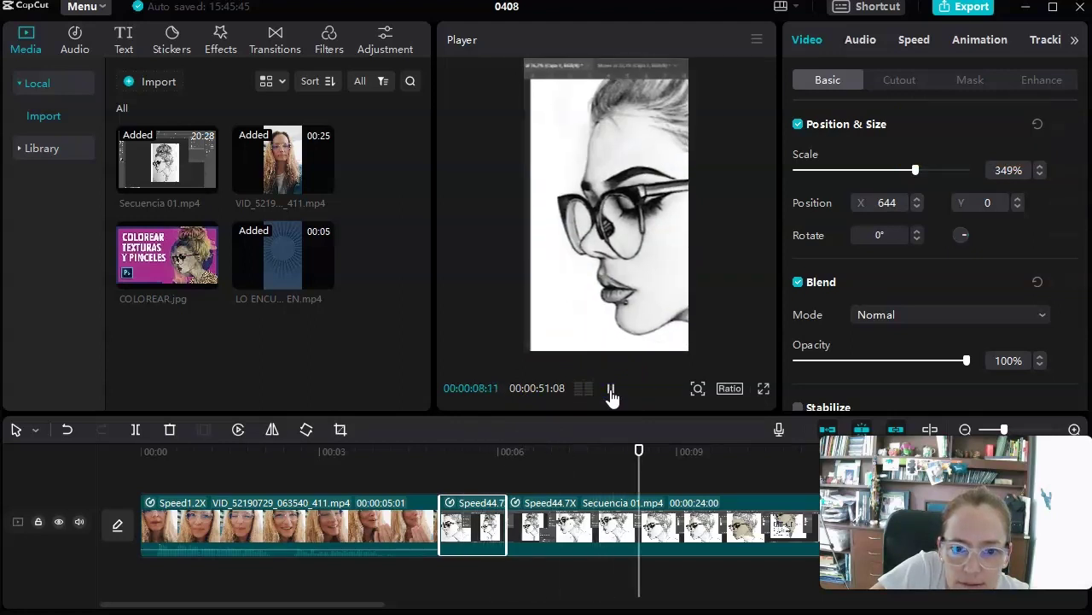
pyautogui.click(611, 389)
# Step: Trim the start of the second Secuencia 01.mp4 segment to a duration of 00:00:21:10 and replay from the opening clip's end
pyautogui.click(662, 451)
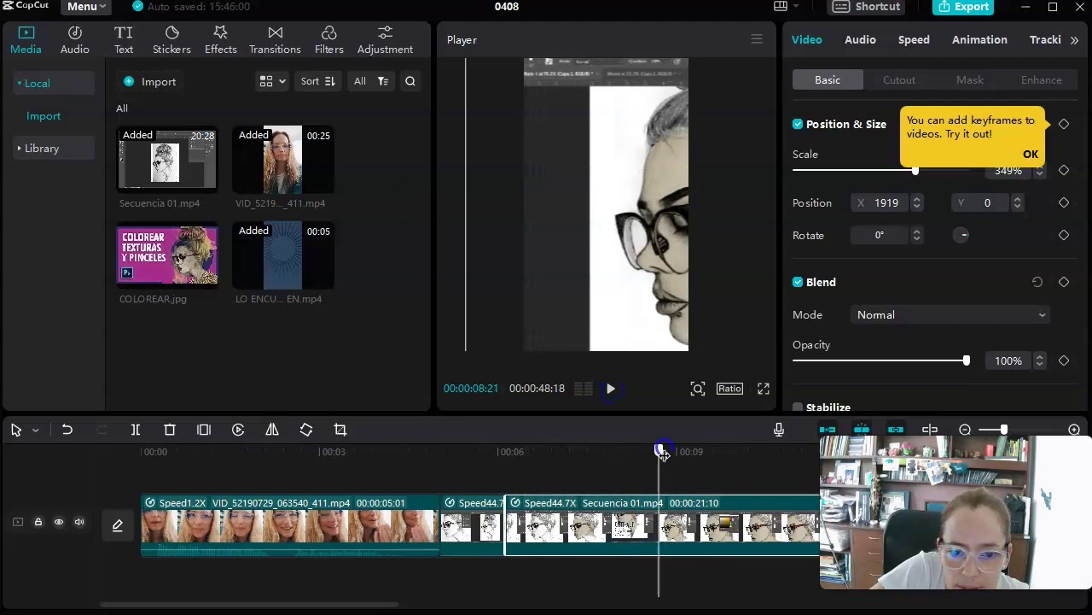
pyautogui.click(421, 450)
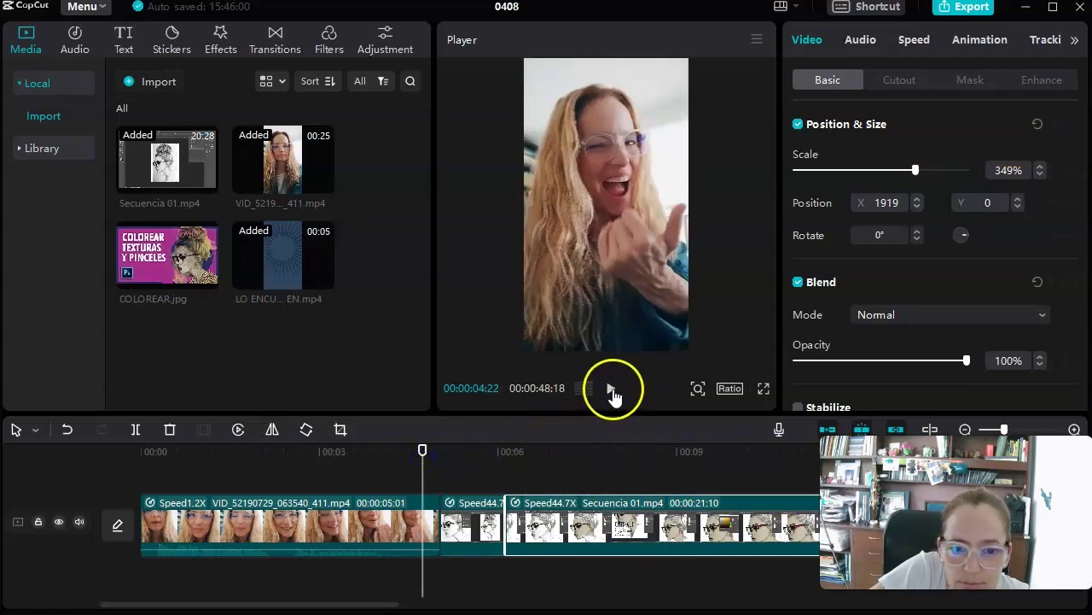
pyautogui.click(611, 389)
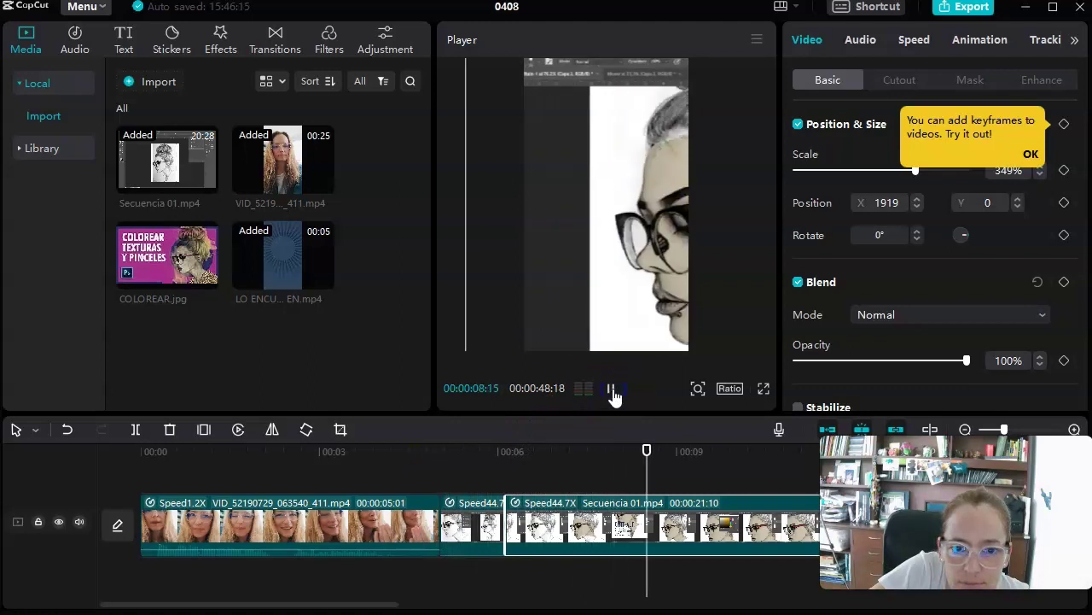
# Step: Split Secuencia 01.mp4 at 00:00:07:11 and trim the start of the remaining part to a duration of 00:00:18:25
pyautogui.moveTo(654, 451); pyautogui.dragTo(581, 450)
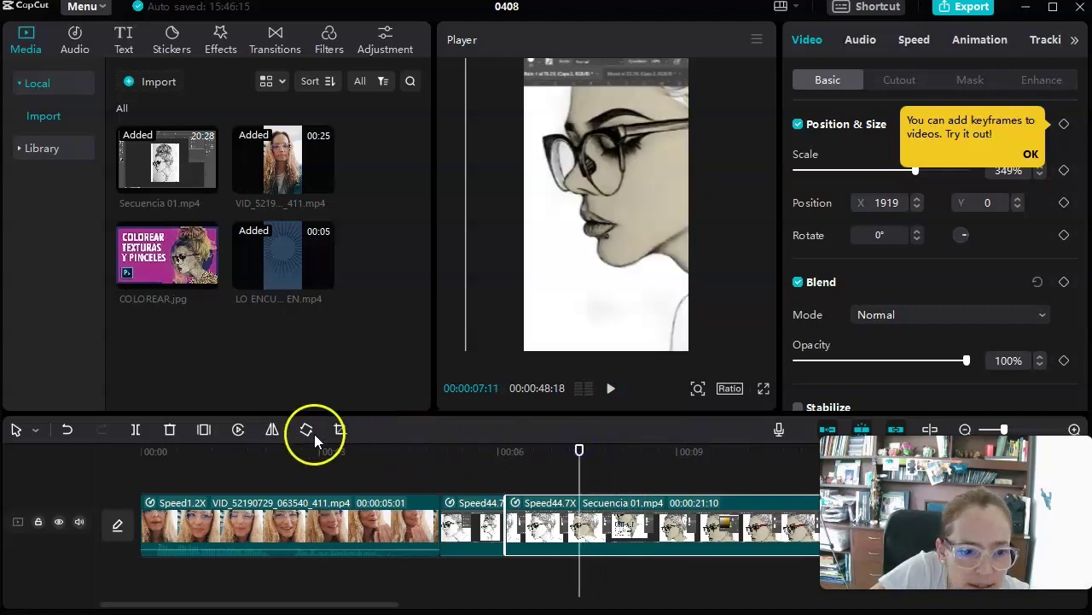
pyautogui.click(134, 429)
pyautogui.moveTo(587, 452); pyautogui.dragTo(647, 457)
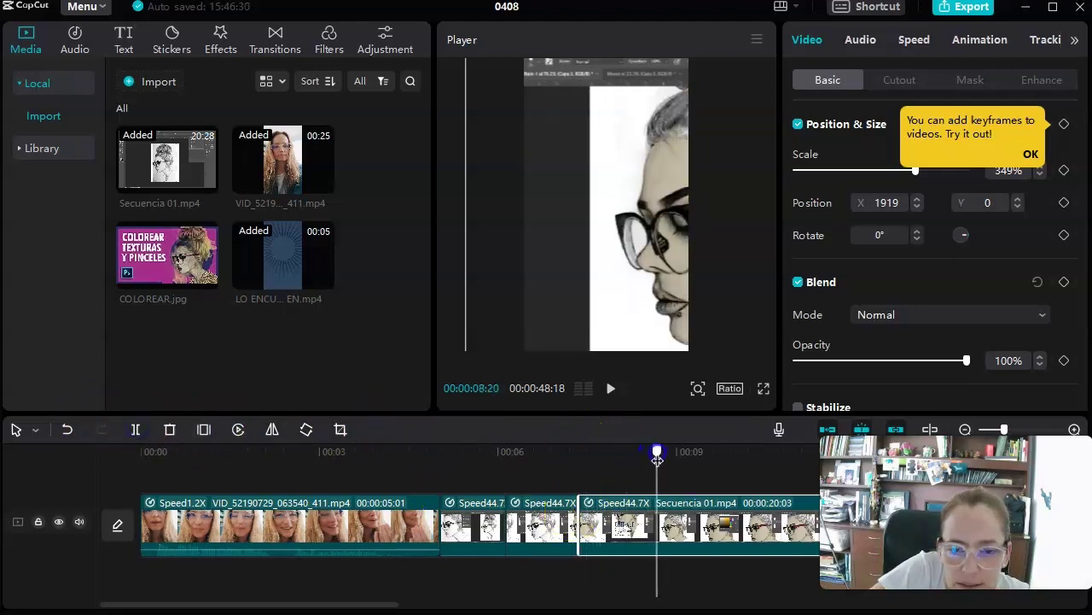
pyautogui.moveTo(586, 519); pyautogui.dragTo(654, 519)
pyautogui.click(698, 450)
pyautogui.click(637, 450)
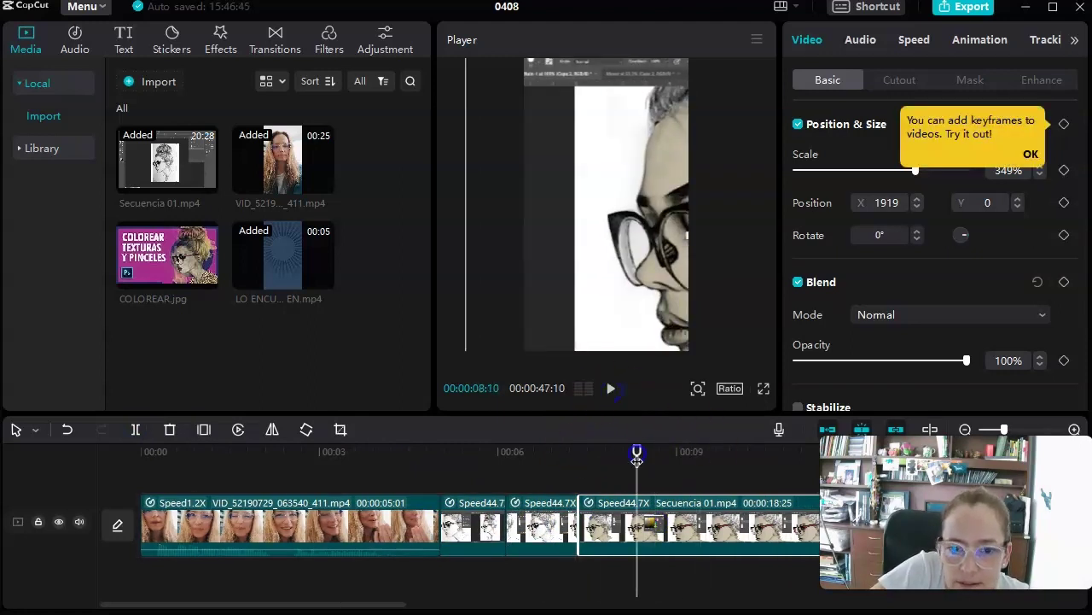
# Step: Reposition the remaining Secuencia 01.mp4 segment to about X 431, Y 106 and check its framing up to 00:00:10:02
pyautogui.click(579, 453)
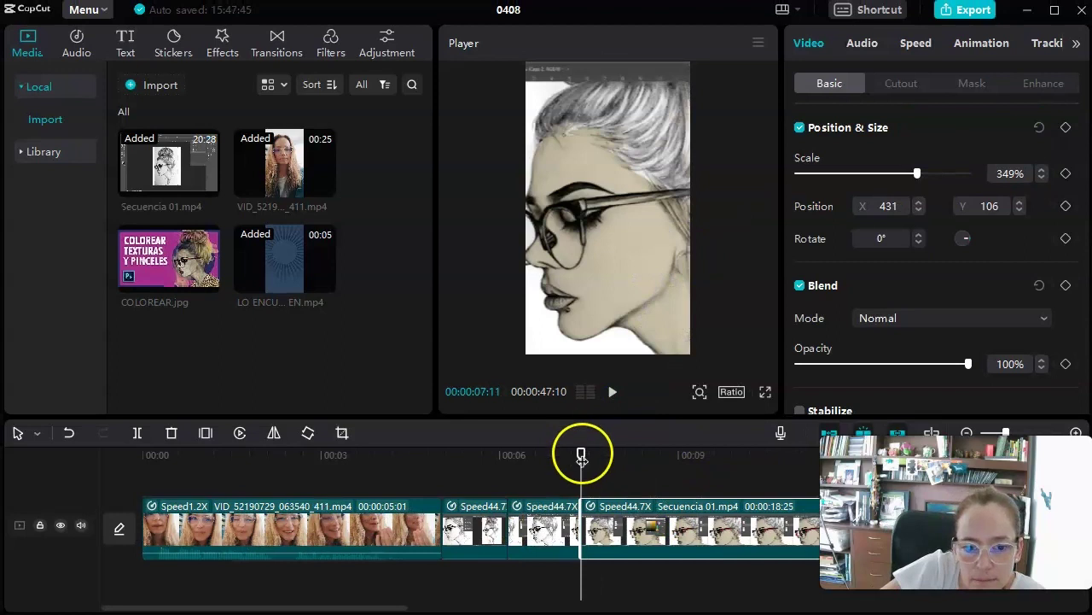
pyautogui.moveTo(602, 453); pyautogui.dragTo(741, 471)
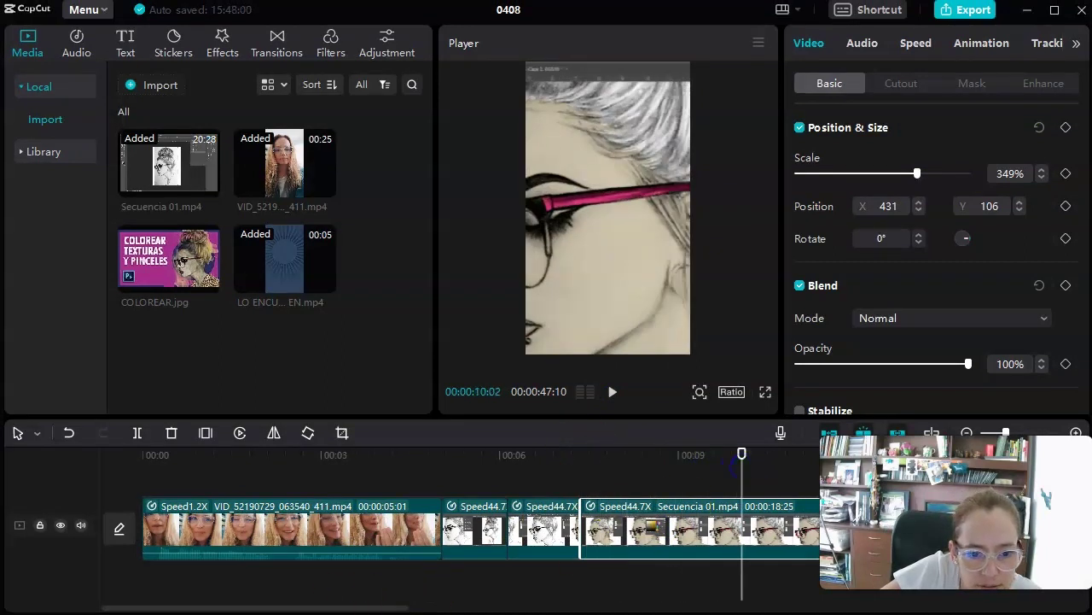
# Step: Split and trim the rest of the Secuencia 01.mp4 footage into shorter segments up to the second talking clip
pyautogui.moveTo(363, 606); pyautogui.dragTo(466, 607)
pyautogui.moveTo(580, 453); pyautogui.dragTo(719, 453)
pyautogui.hotkey('ctrl', 'b')
pyautogui.moveTo(282, 608); pyautogui.dragTo(392, 607)
pyautogui.moveTo(580, 453); pyautogui.dragTo(816, 453)
pyautogui.click(143, 438)
pyautogui.moveTo(430, 608); pyautogui.dragTo(519, 608)
pyautogui.moveTo(564, 453); pyautogui.dragTo(565, 471)
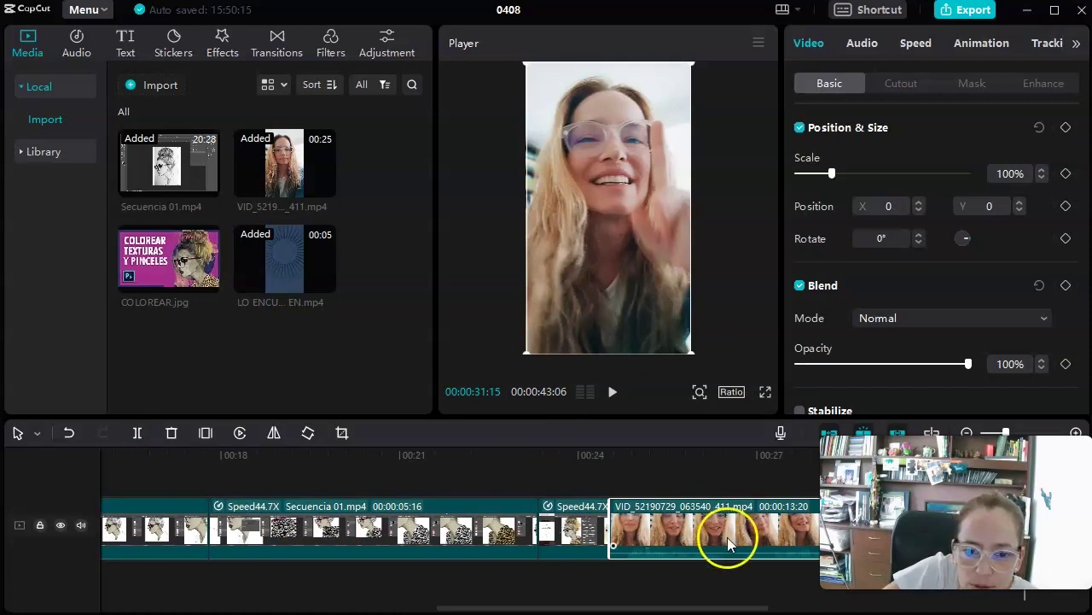
# Step: Speed up the second VID_52190729_063540_411.mp4 talking clip to 1.2x
pyautogui.click(714, 544)
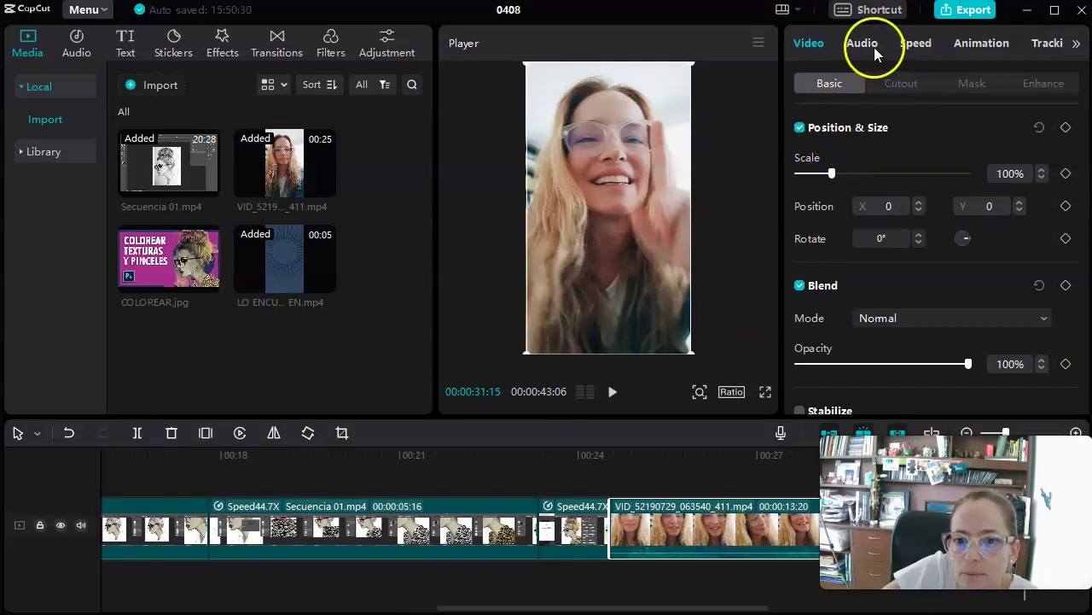
pyautogui.click(912, 42)
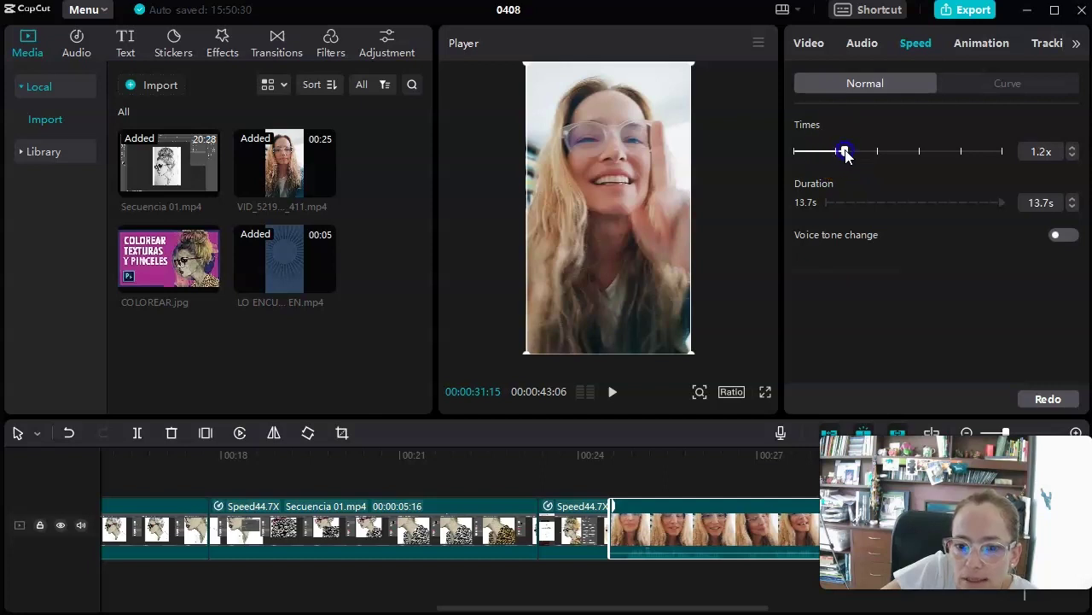
pyautogui.click(857, 340)
# Step: Add COLOREAR.jpg as an overlay above the second talking clip, starting at about 00:00:30:20
pyautogui.click(165, 254)
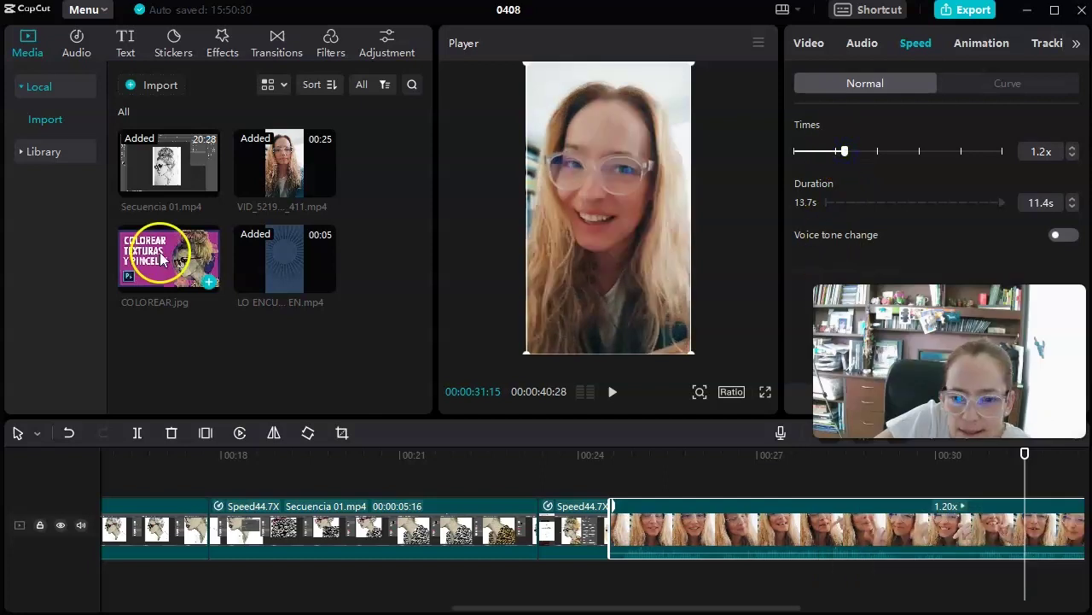
pyautogui.moveTo(165, 254); pyautogui.dragTo(982, 490)
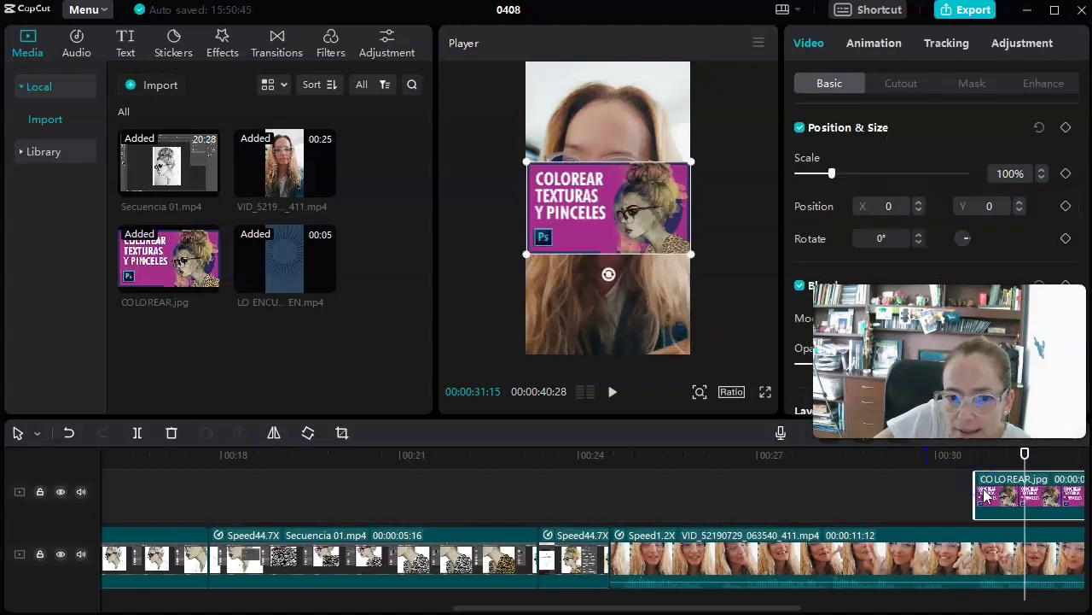
pyautogui.moveTo(722, 606); pyautogui.dragTo(846, 478)
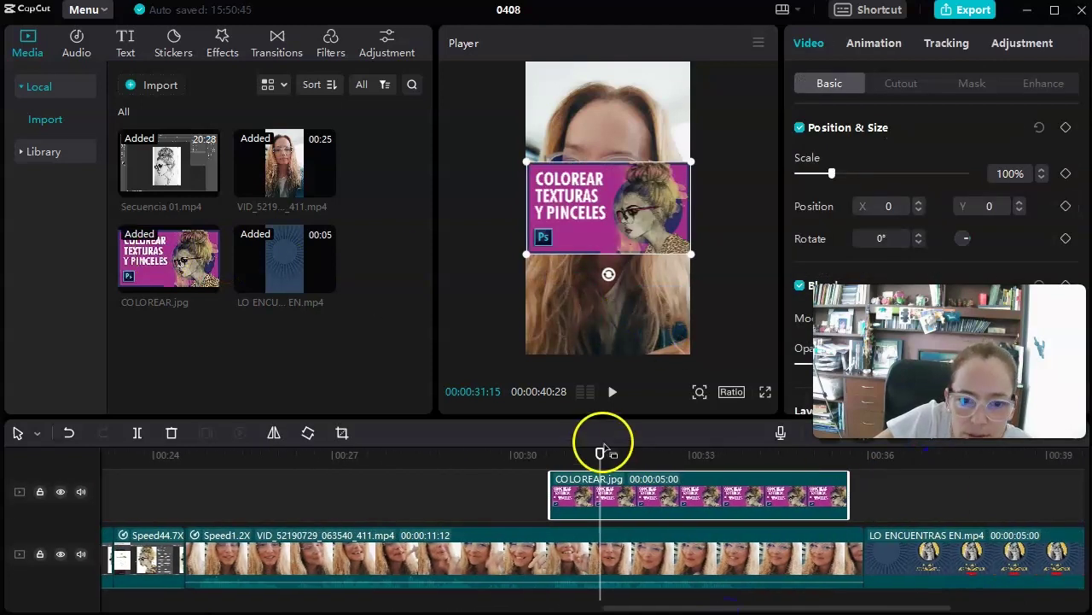
# Step: Play the second talking clip up to 00:00:26:27 and move the COLOREAR.jpg overlay to start there
pyautogui.moveTo(600, 453)
pyautogui.mouseDown()
pyautogui.moveTo(154, 456)
pyautogui.moveTo(764, 461)
pyautogui.mouseUp()
pyautogui.click(614, 393)
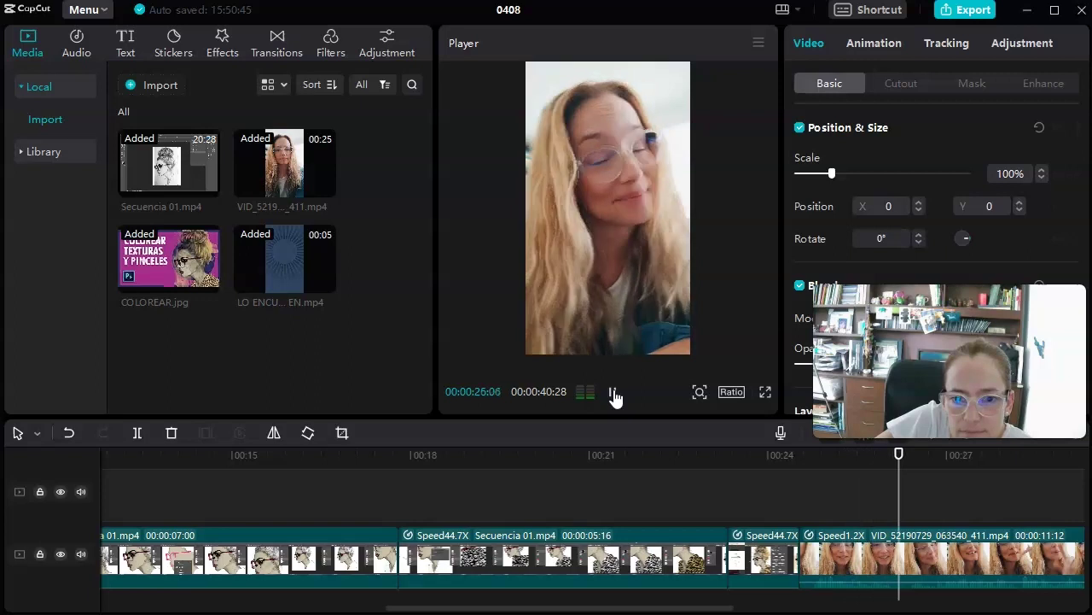
pyautogui.click(614, 393)
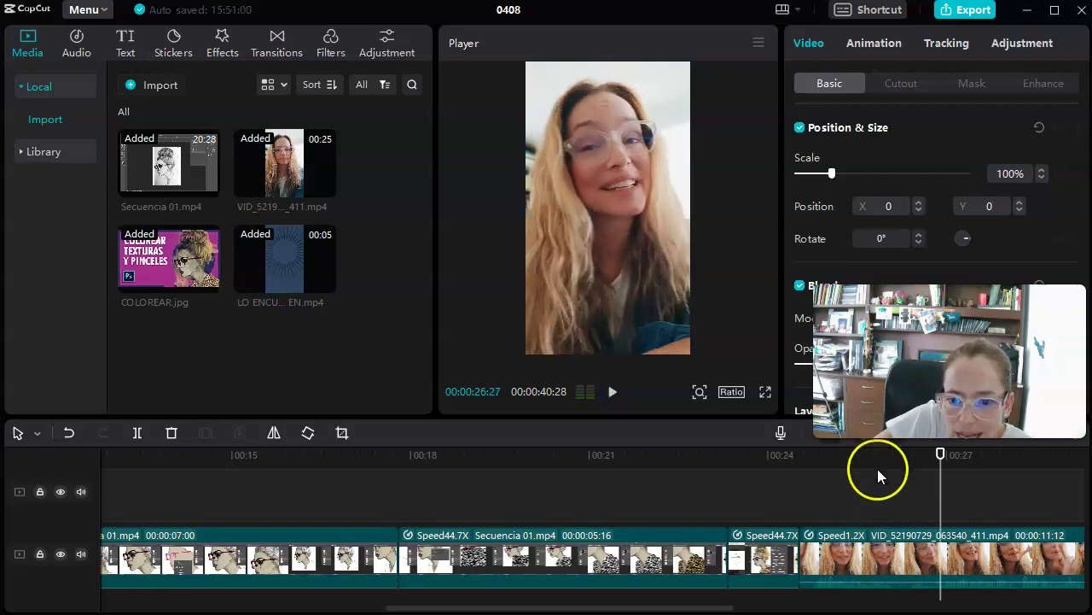
pyautogui.moveTo(402, 608); pyautogui.dragTo(568, 607)
pyautogui.moveTo(838, 493); pyautogui.dragTo(613, 496)
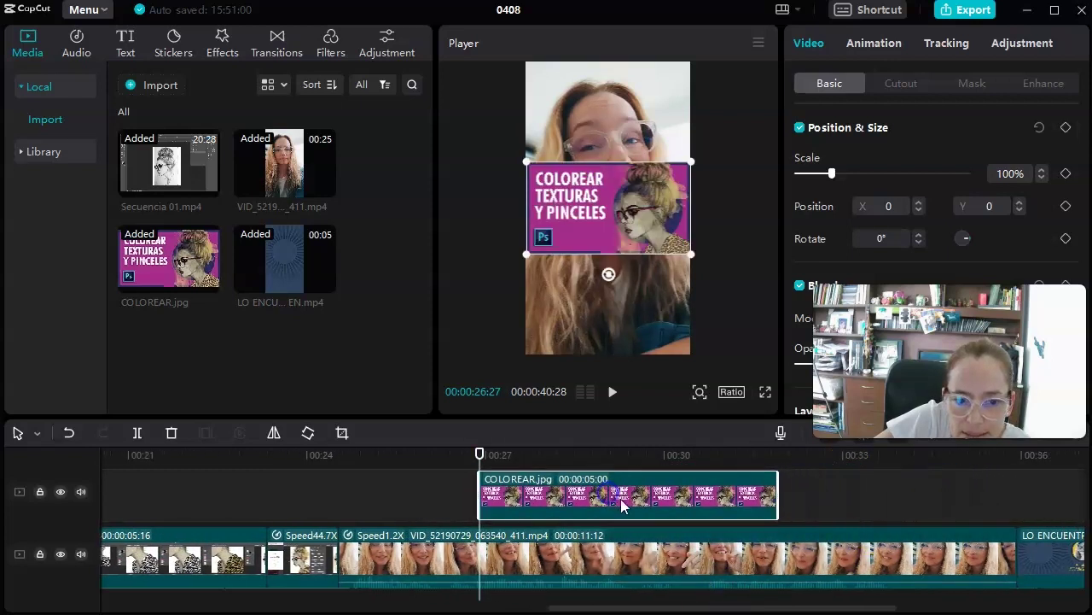
# Step: Scale the COLOREAR.jpg overlay down to 77% and move it to about X 0, Y -901 in the frame
pyautogui.moveTo(674, 250); pyautogui.dragTo(674, 281)
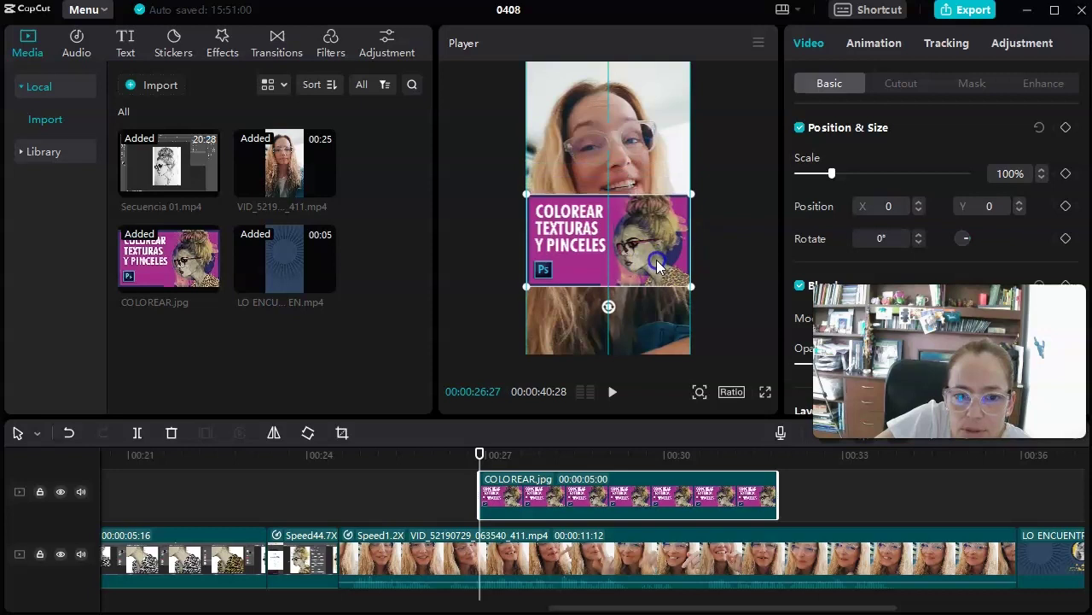
pyautogui.moveTo(691, 195); pyautogui.dragTo(678, 207)
pyautogui.moveTo(648, 248); pyautogui.dragTo(649, 284)
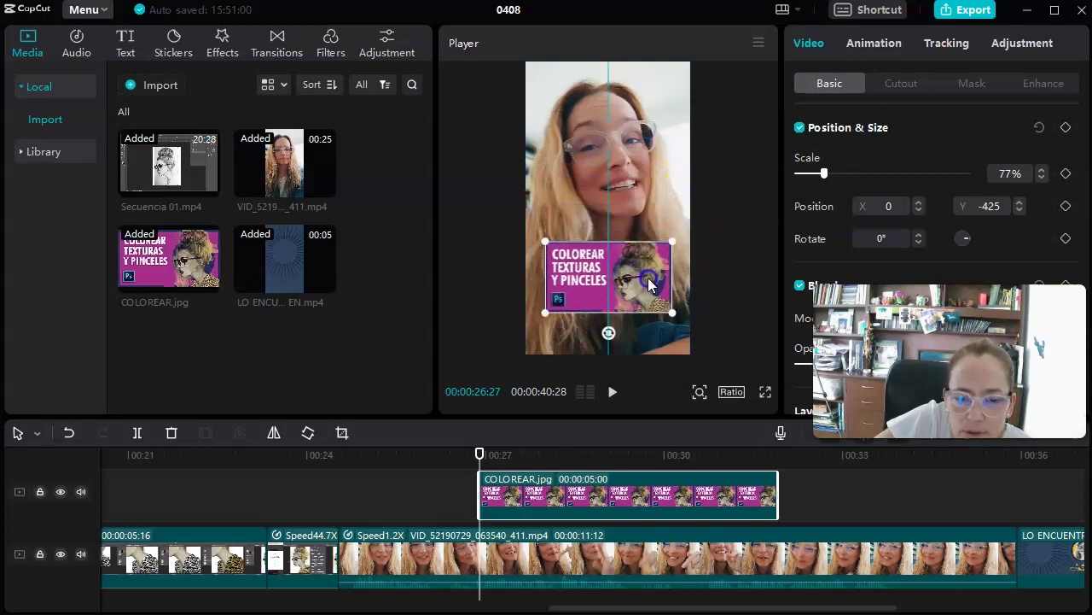
# Step: Adjust the COLOREAR.jpg overlay to a duration of 00:00:07:15, trim the second talking clip to 00:00:10:14, and play the result
pyautogui.click(611, 395)
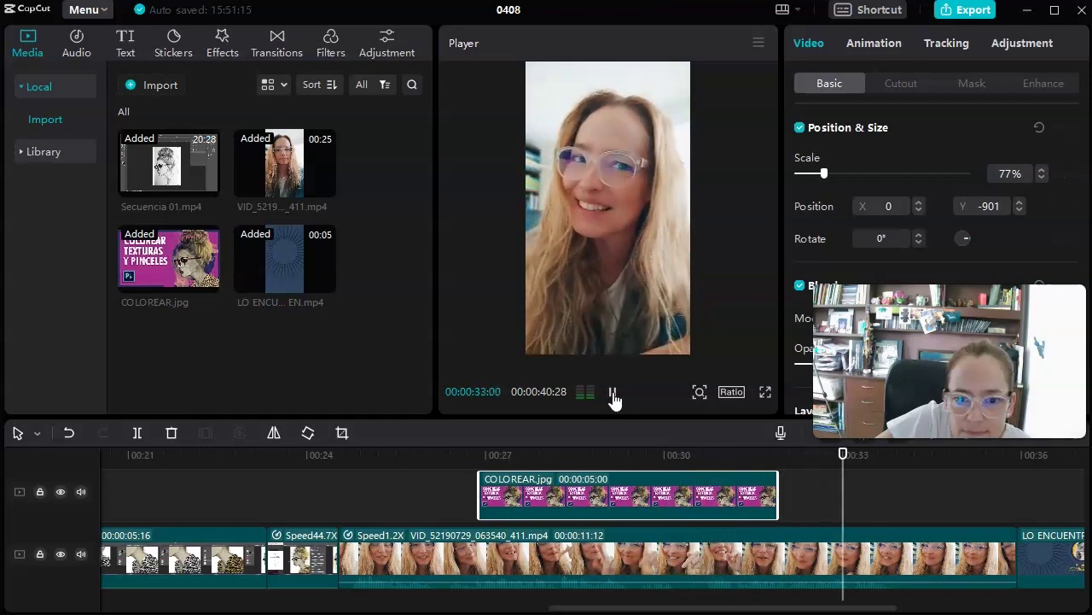
pyautogui.click(612, 393)
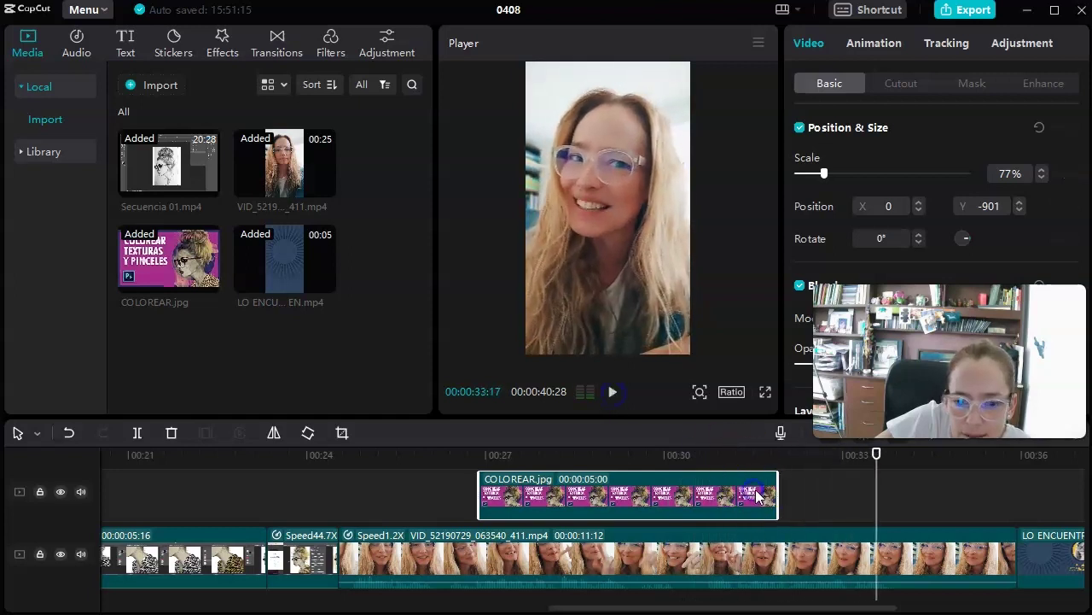
pyautogui.moveTo(783, 488); pyautogui.dragTo(995, 498)
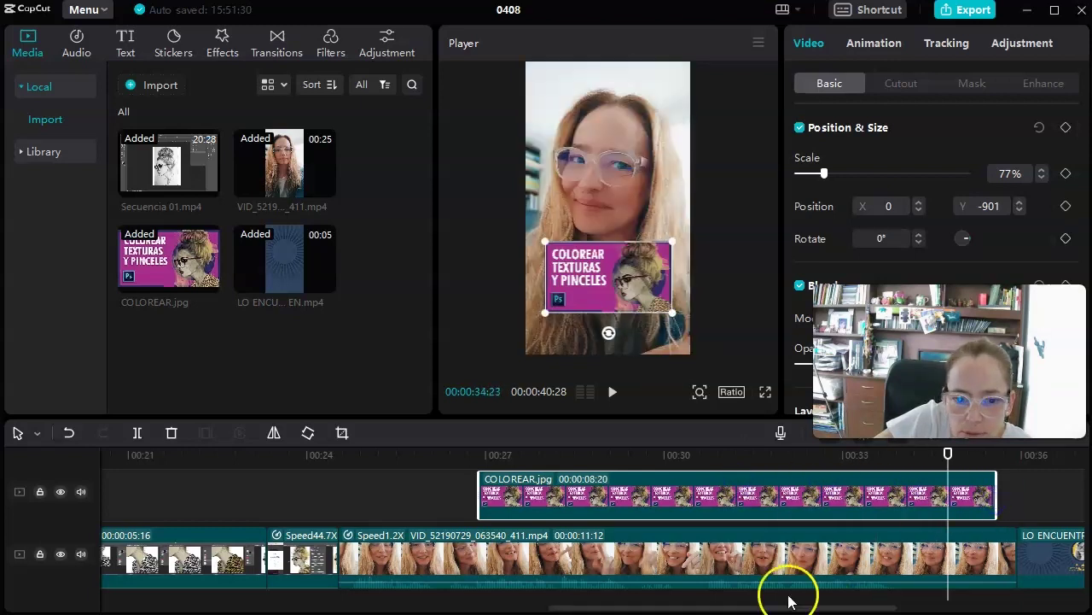
pyautogui.moveTo(649, 606); pyautogui.dragTo(698, 609)
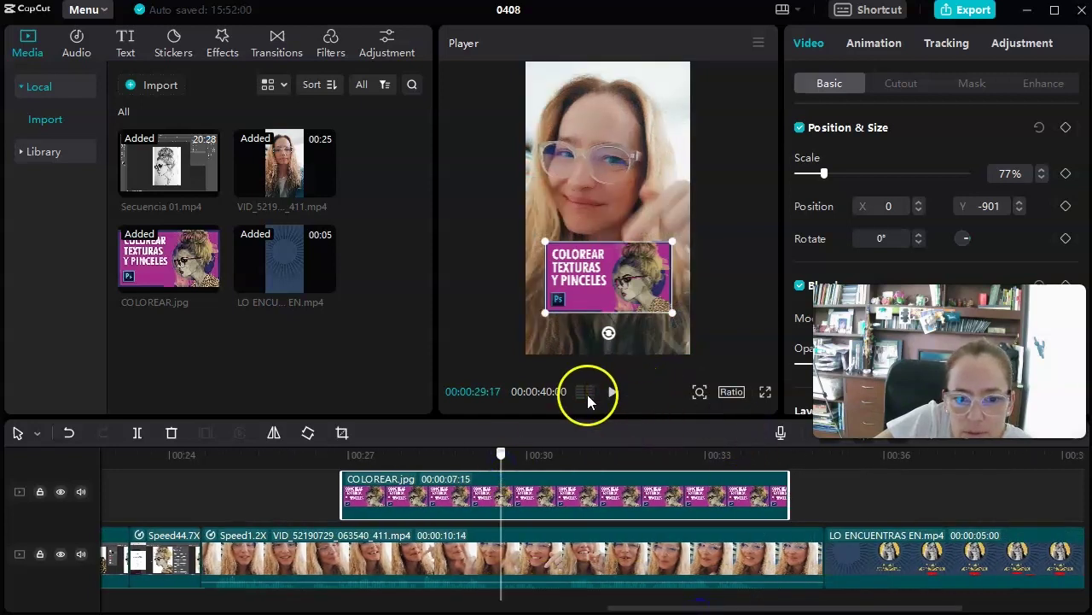
pyautogui.click(611, 392)
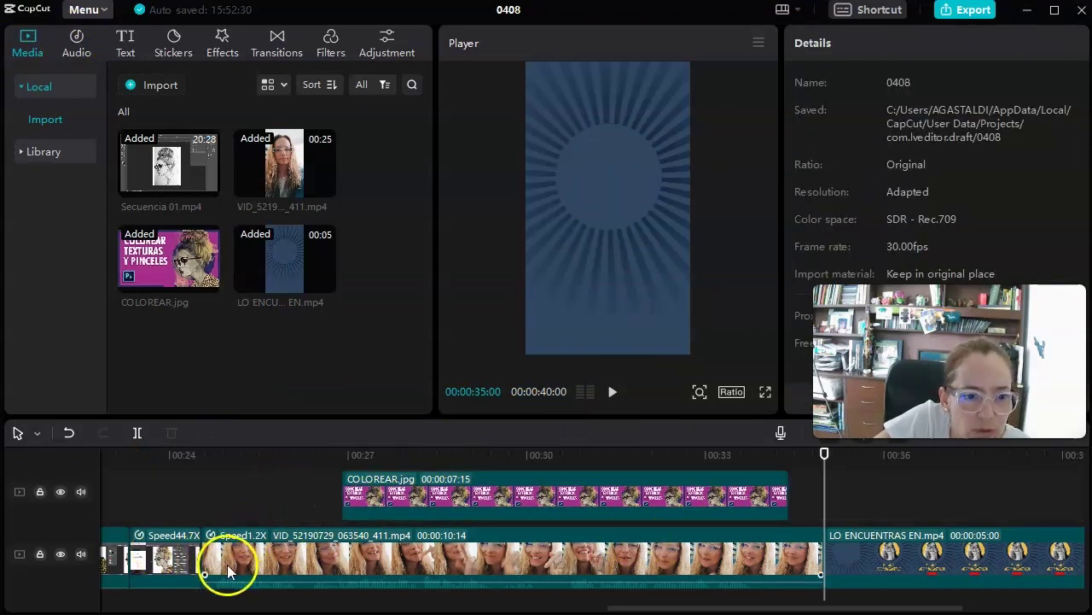
pyautogui.click(125, 47)
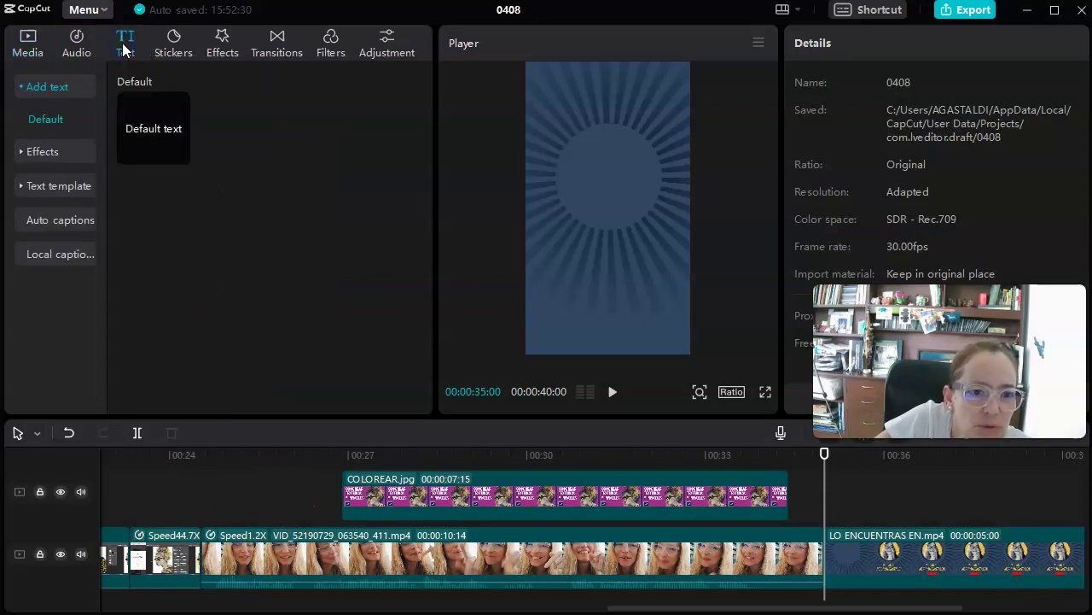
pyautogui.click(173, 40)
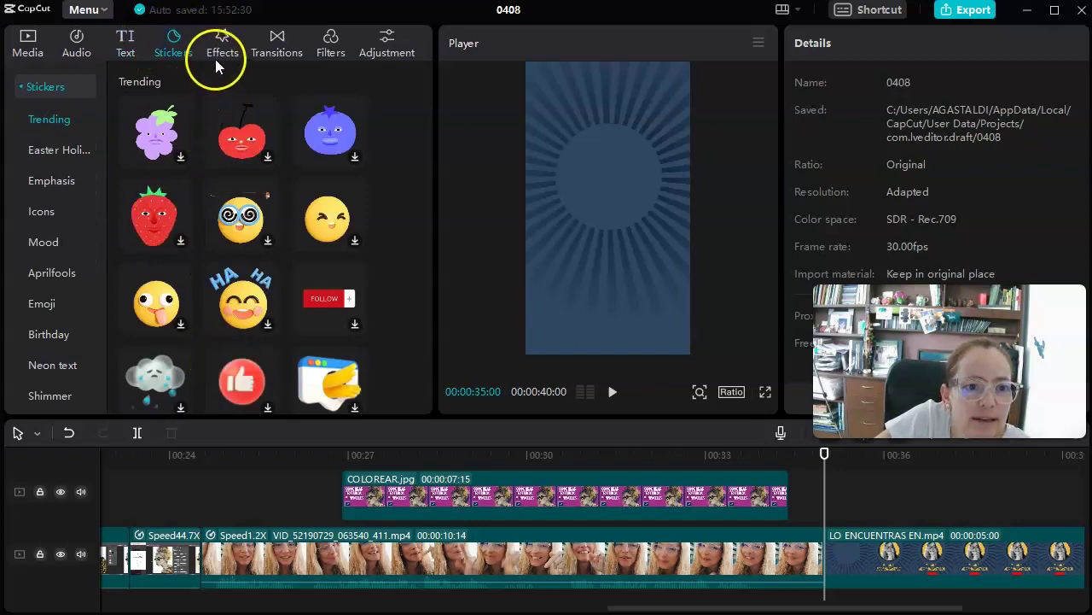
pyautogui.click(221, 51)
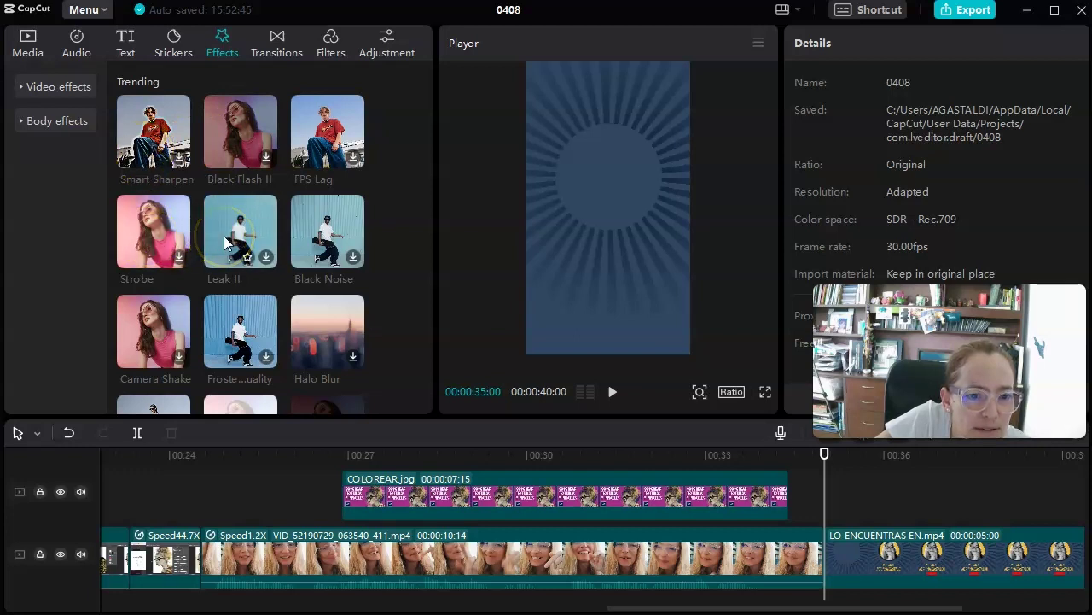
# Step: Apply the CW Swirl transition between the second talking clip and LO ENCUENTRAS EN.mp4, and play it from 00:00:34:07
pyautogui.click(278, 41)
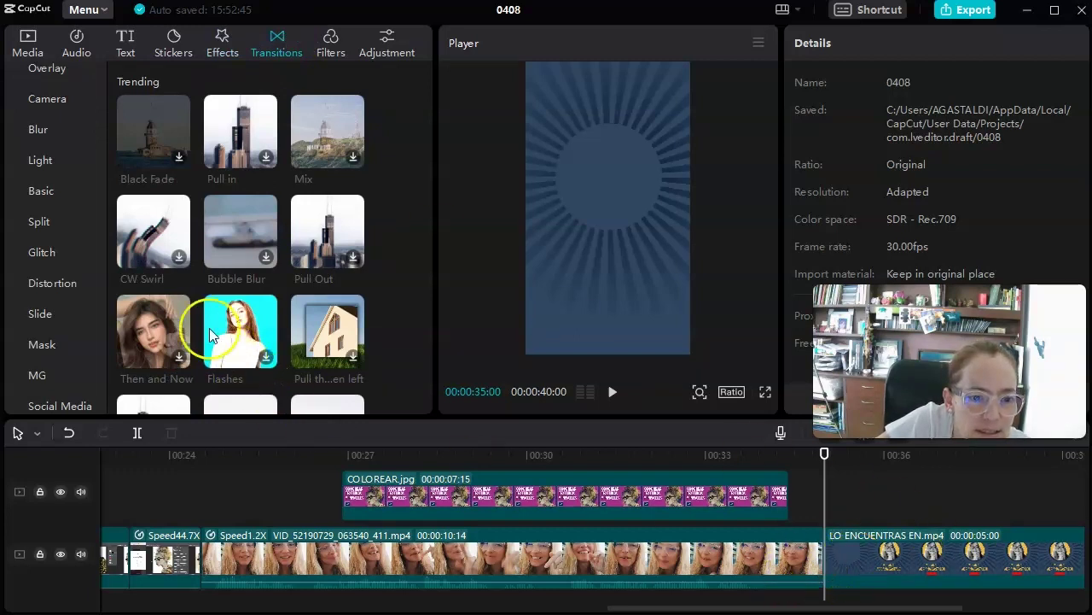
pyautogui.moveTo(145, 228); pyautogui.dragTo(818, 534)
pyautogui.moveTo(824, 453); pyautogui.dragTo(779, 461)
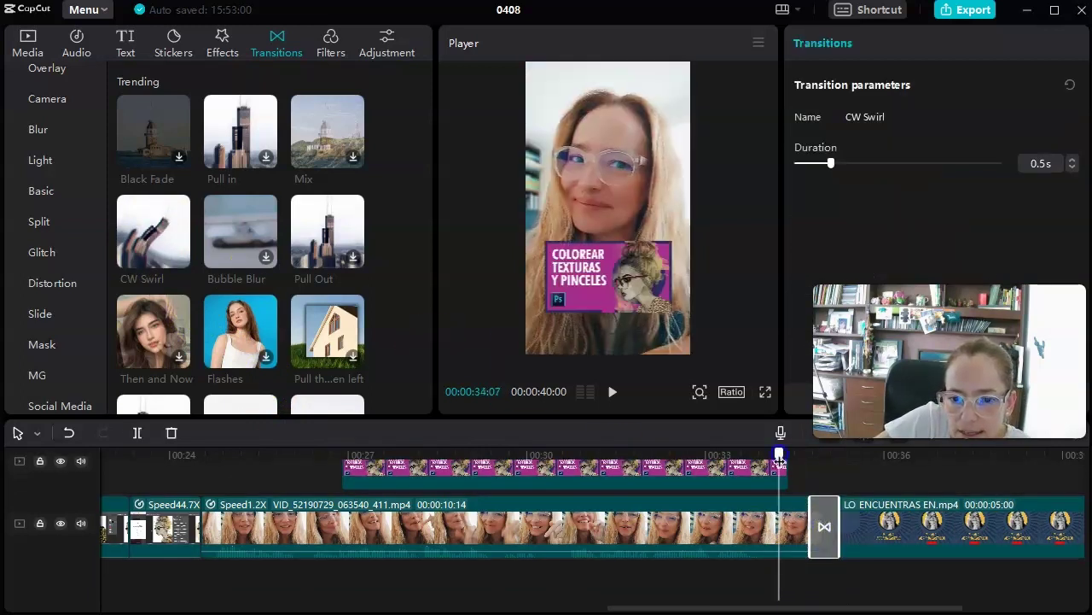
pyautogui.click(611, 393)
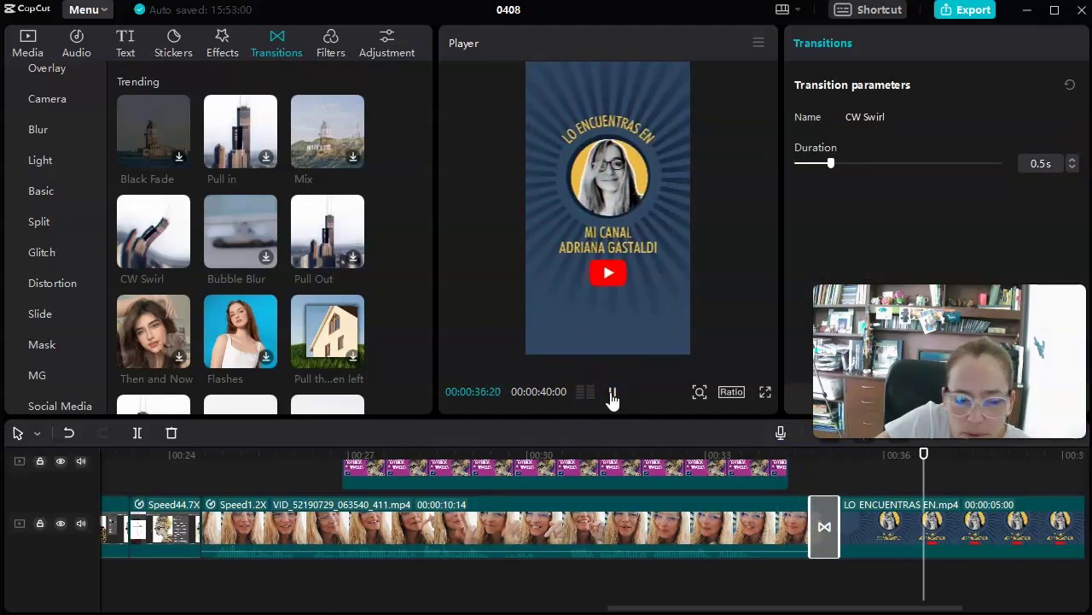
# Step: Apply the Anti-CW Swirl transition between the last Secuencia 01.mp4 segment and the second talking clip, and preview it
pyautogui.moveTo(664, 605); pyautogui.dragTo(515, 602)
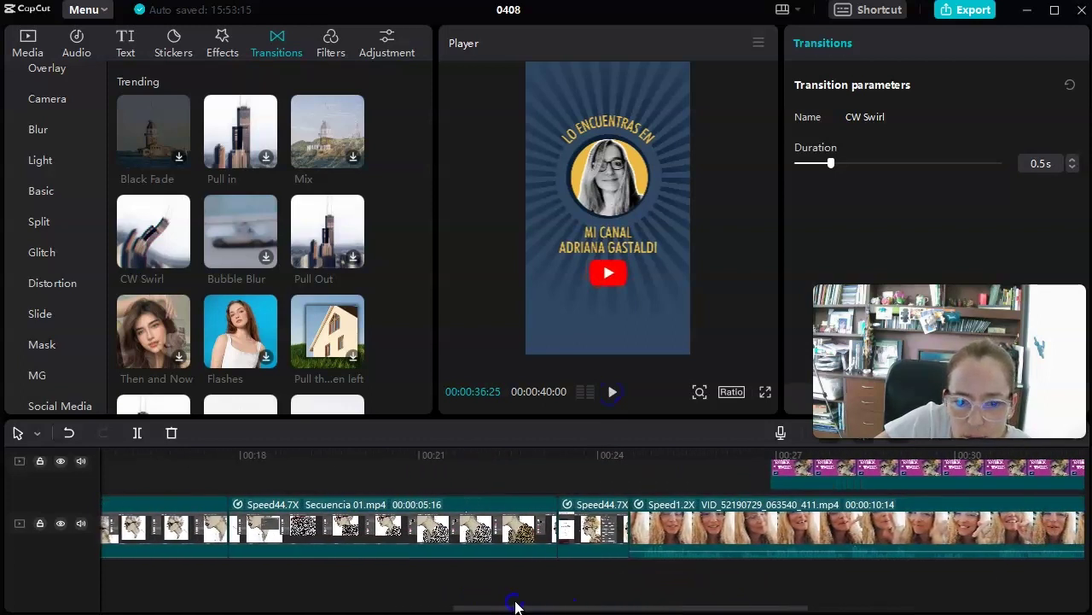
pyautogui.click(596, 454)
pyautogui.moveTo(614, 457)
pyautogui.mouseDown()
pyautogui.moveTo(629, 460)
pyautogui.moveTo(610, 456)
pyautogui.mouseUp()
pyautogui.scroll(-5, 291, 376)
pyautogui.moveTo(320, 286); pyautogui.dragTo(628, 534)
pyautogui.click(612, 393)
pyautogui.click(612, 394)
# Step: Apply the Anti-CW Swirl transition between the opening talking clip and the first Secuencia 01.mp4 segment, and preview it
pyautogui.moveTo(555, 605); pyautogui.dragTo(154, 602)
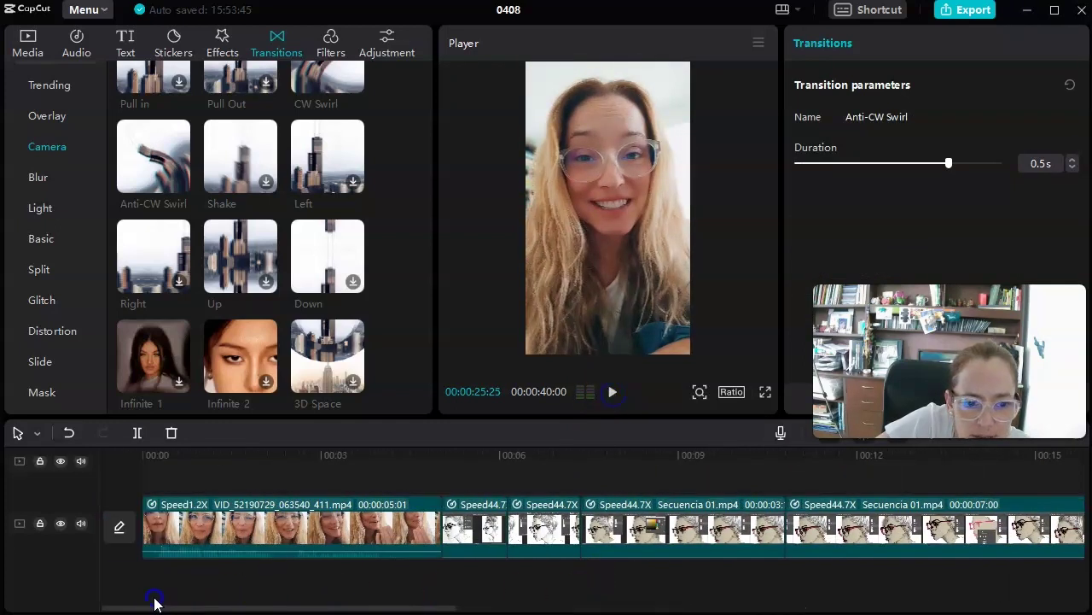
pyautogui.moveTo(150, 162); pyautogui.dragTo(443, 536)
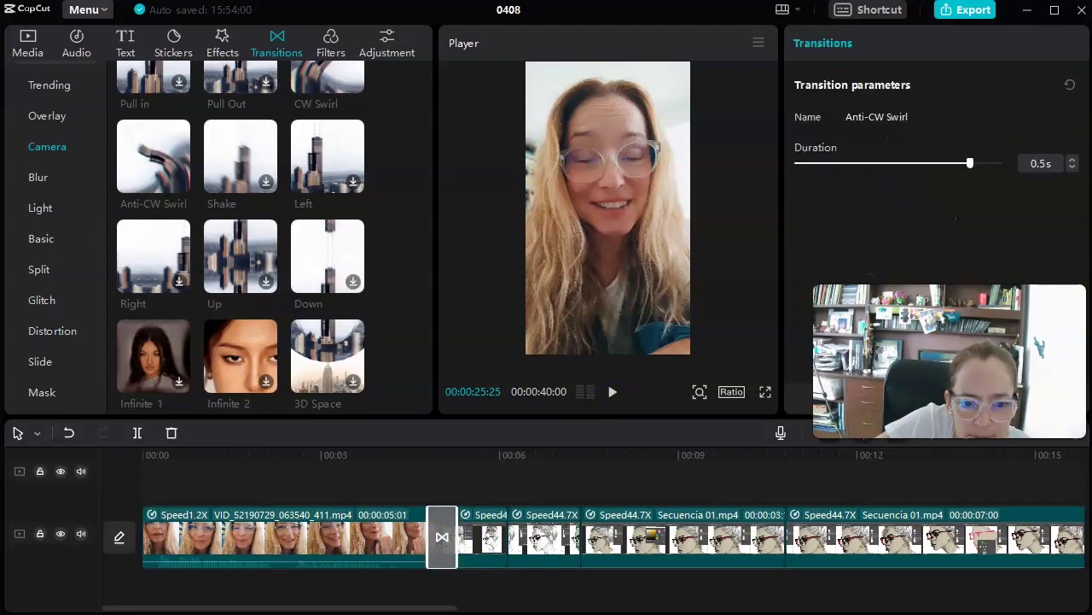
pyautogui.click(369, 455)
pyautogui.click(612, 392)
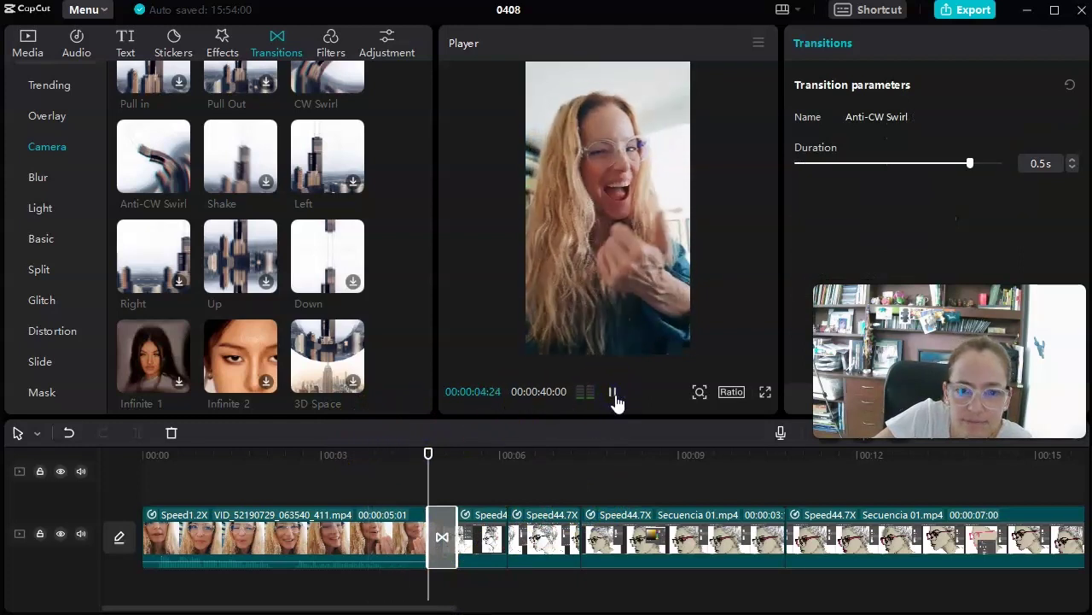
pyautogui.click(614, 395)
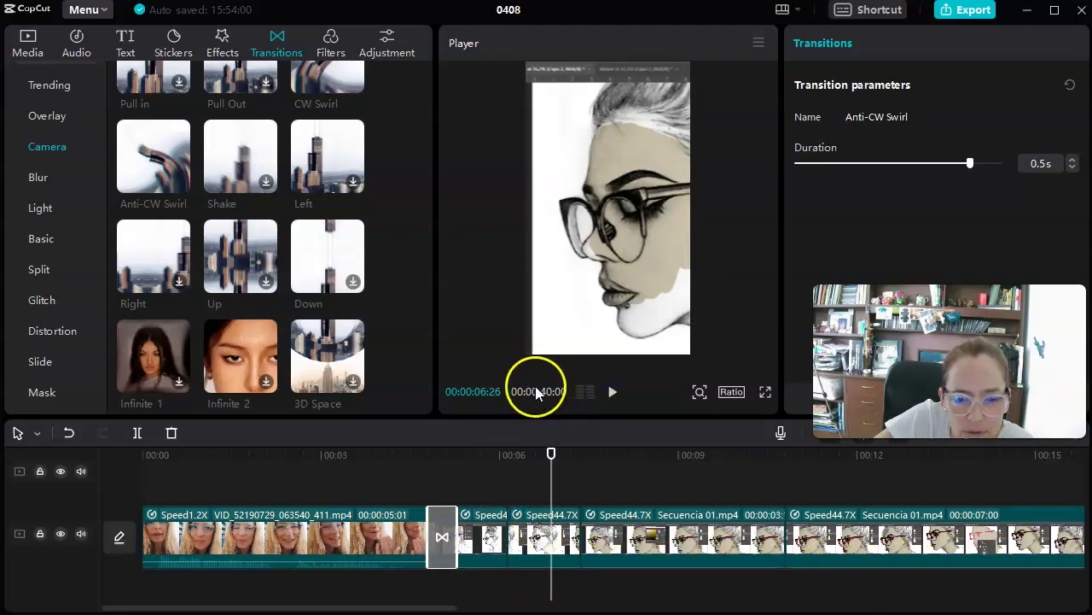
pyautogui.click(418, 593)
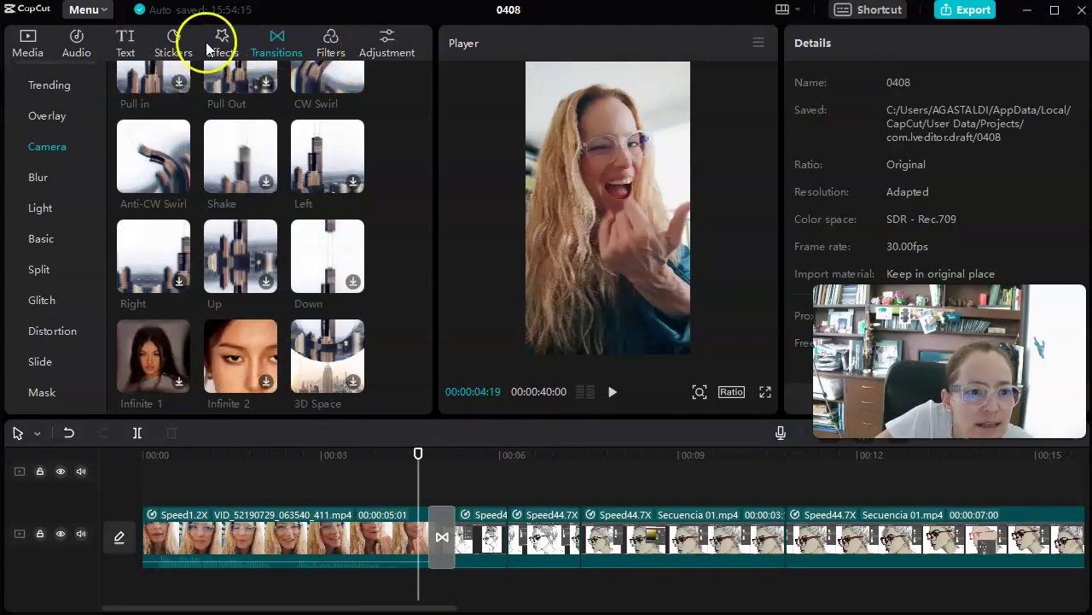
# Step: Look through the sound effects and audition several tracks in the Vlog music category
pyautogui.click(75, 41)
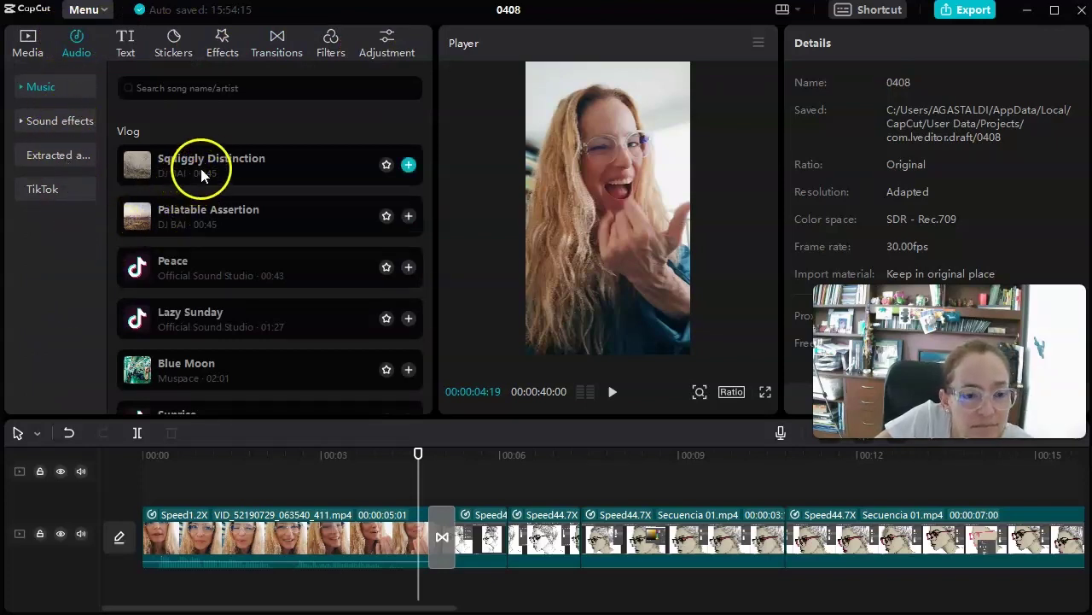
pyautogui.click(40, 121)
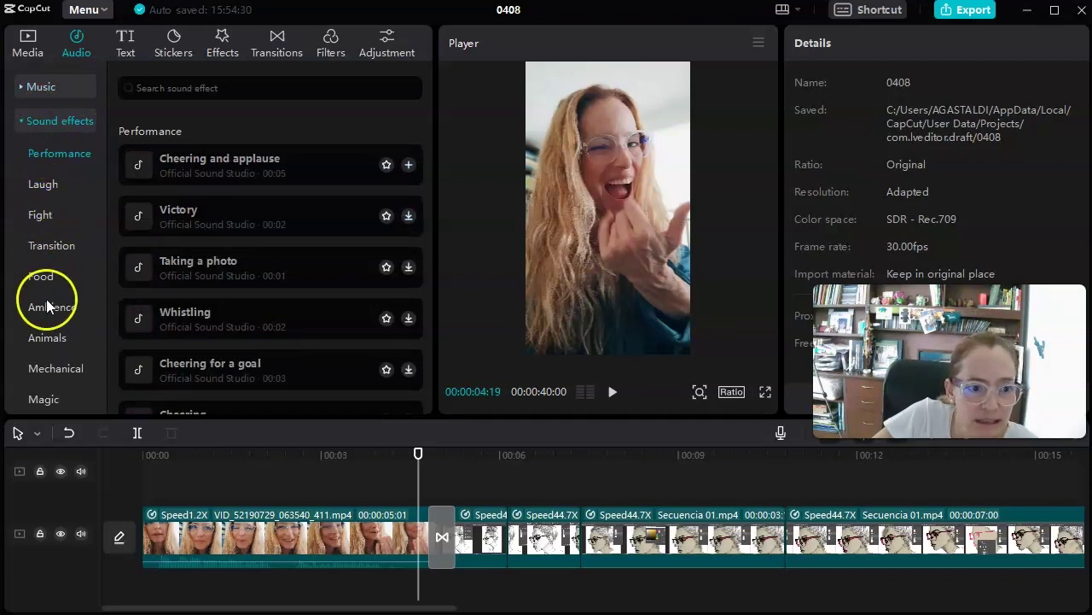
pyautogui.click(34, 88)
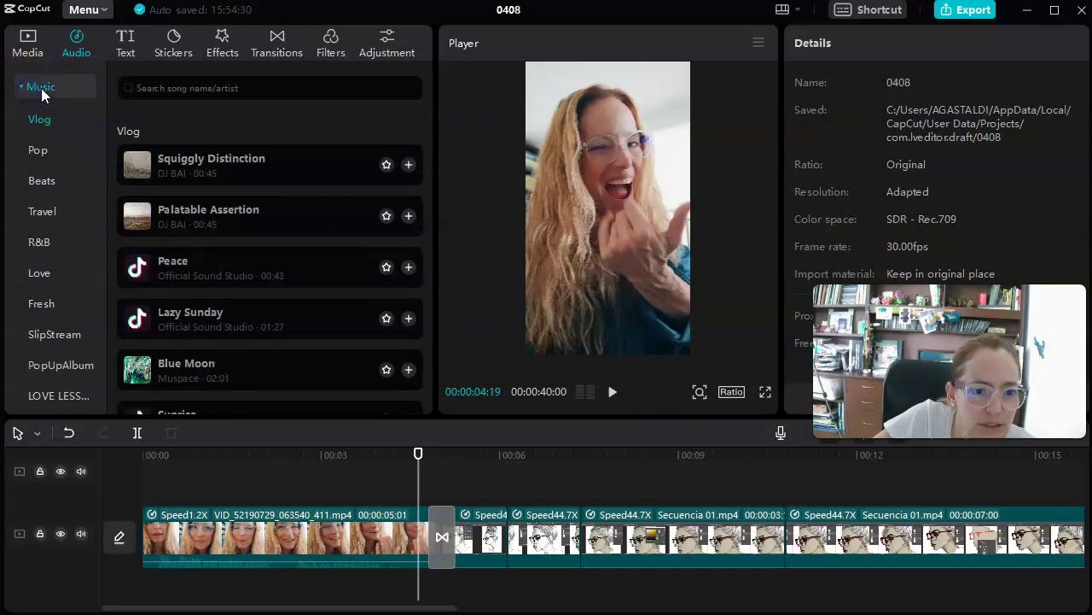
pyautogui.click(208, 165)
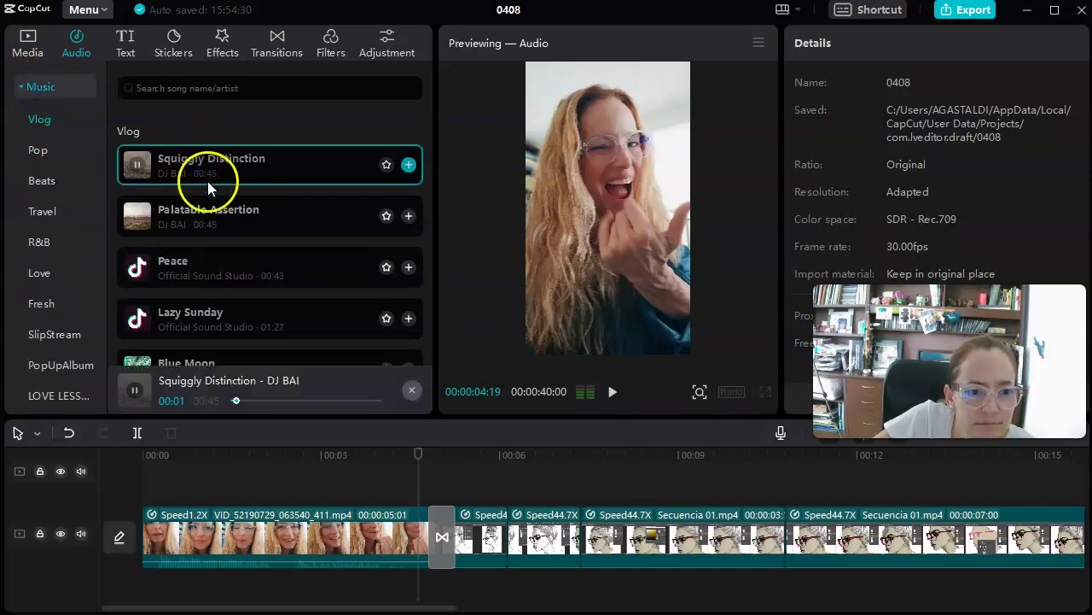
pyautogui.click(203, 214)
pyautogui.click(256, 310)
pyautogui.scroll(-3, 239, 308)
pyautogui.click(225, 305)
pyautogui.click(213, 264)
pyautogui.scroll(-2, 213, 299)
pyautogui.click(213, 341)
# Step: Audition the Pop tracks Sunroof, Memories and 10 Things I Hate About You, and add the last one to the timeline
pyautogui.click(38, 150)
pyautogui.click(178, 162)
pyautogui.click(194, 221)
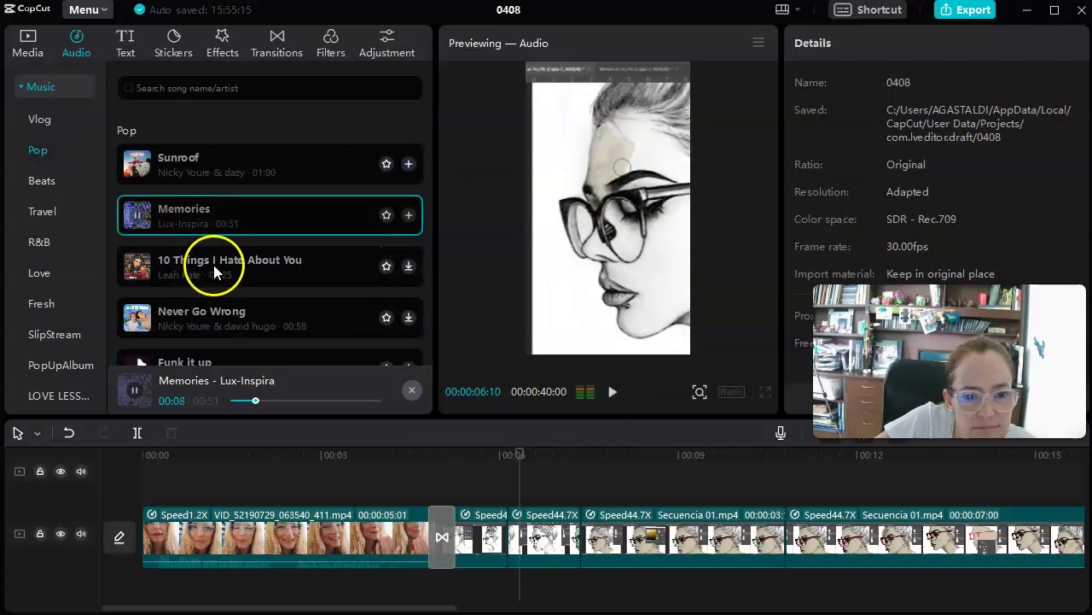
pyautogui.click(213, 264)
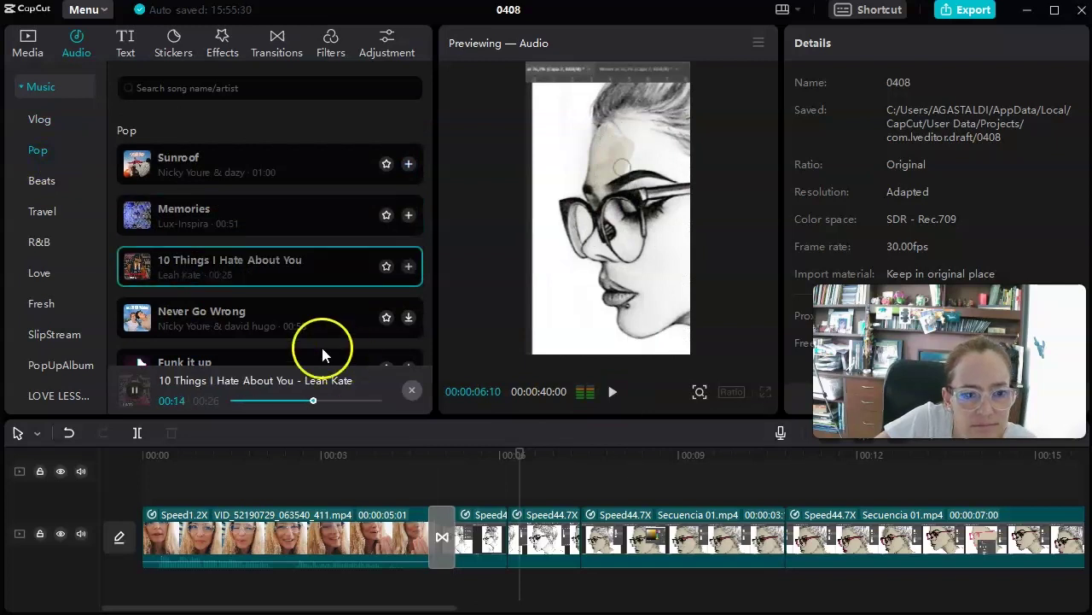
pyautogui.click(410, 267)
# Step: Move the song 10 Things I Hate About You to start at the first transition, and play from just before it
pyautogui.moveTo(605, 564); pyautogui.dragTo(505, 586)
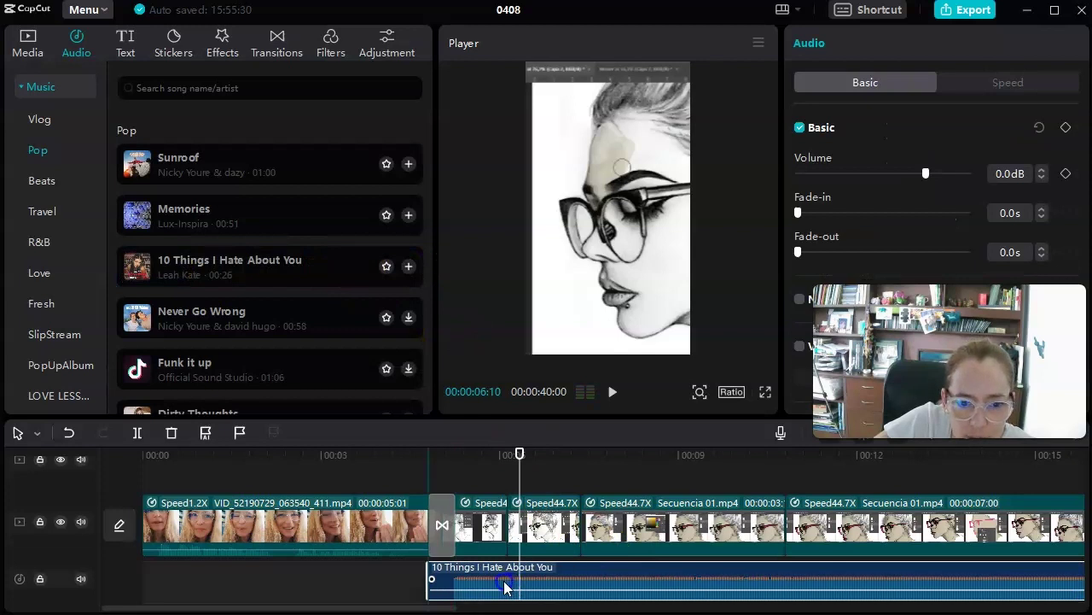
pyautogui.moveTo(519, 452); pyautogui.dragTo(405, 452)
pyautogui.click(615, 393)
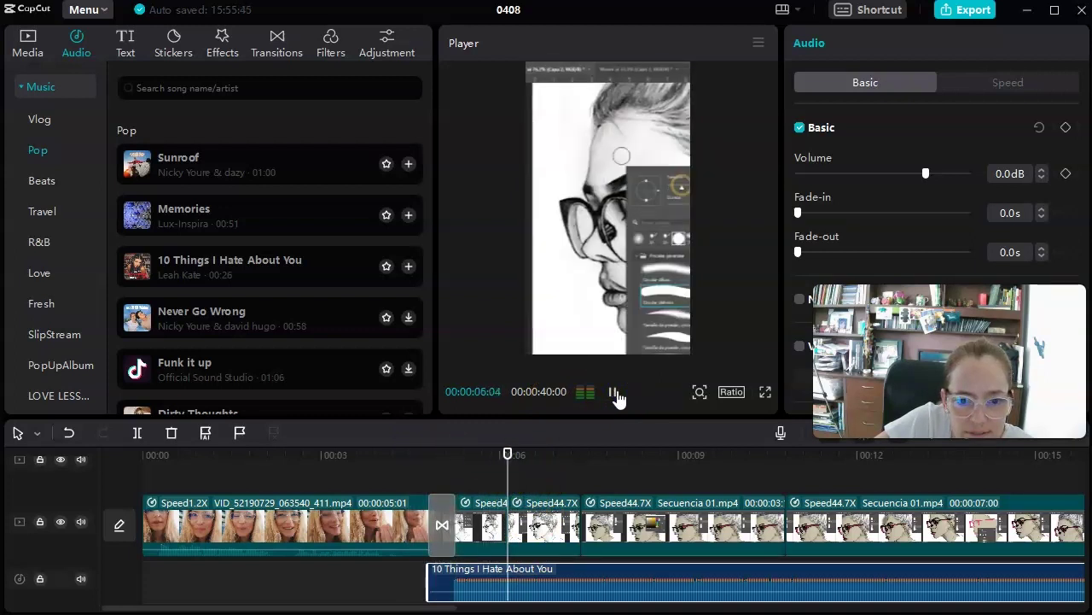
# Step: Move the song 10 Things I Hate About You slightly earlier so it starts before the first transition, and play from just before it
pyautogui.click(614, 393)
pyautogui.click(518, 561)
pyautogui.moveTo(519, 561); pyautogui.dragTo(480, 588)
pyautogui.moveTo(605, 453); pyautogui.dragTo(367, 457)
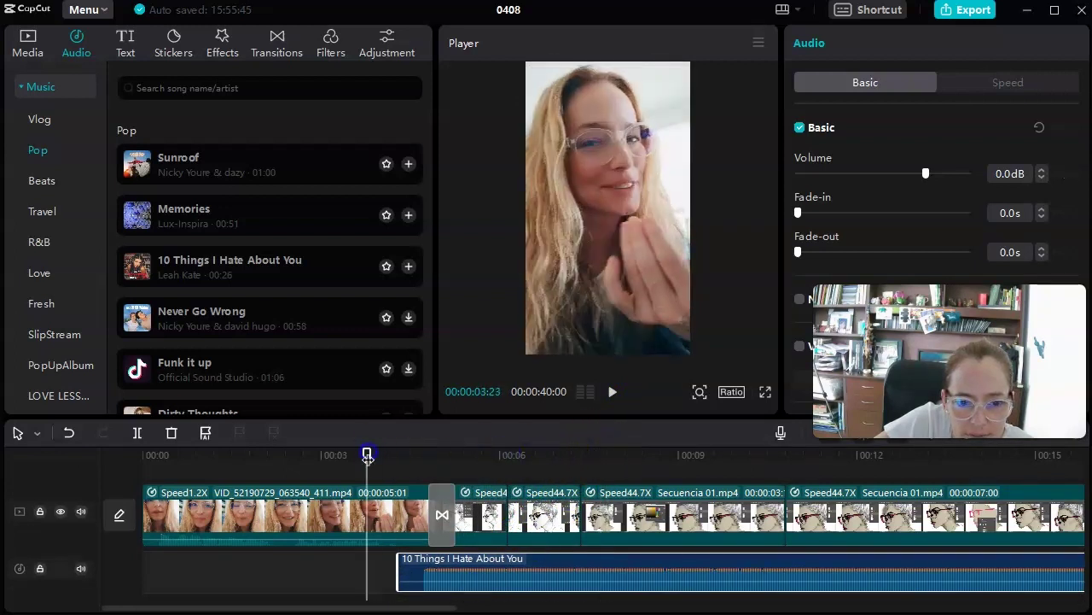
pyautogui.click(611, 393)
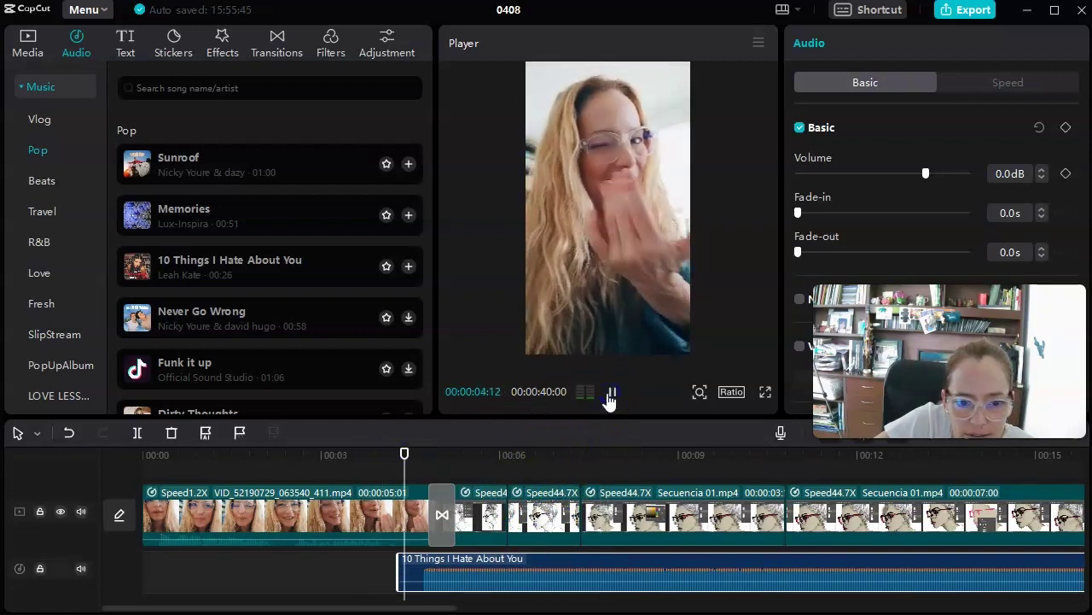
# Step: Set the song's fade-in to 0.8 s and play from before its start past the first transition
pyautogui.click(547, 606)
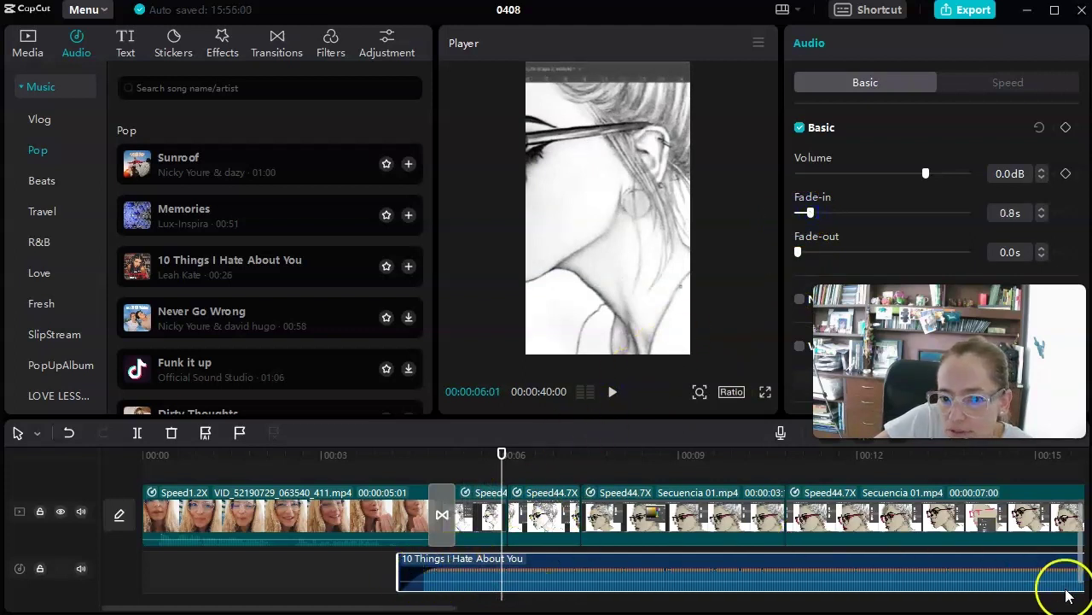
pyautogui.click(504, 453)
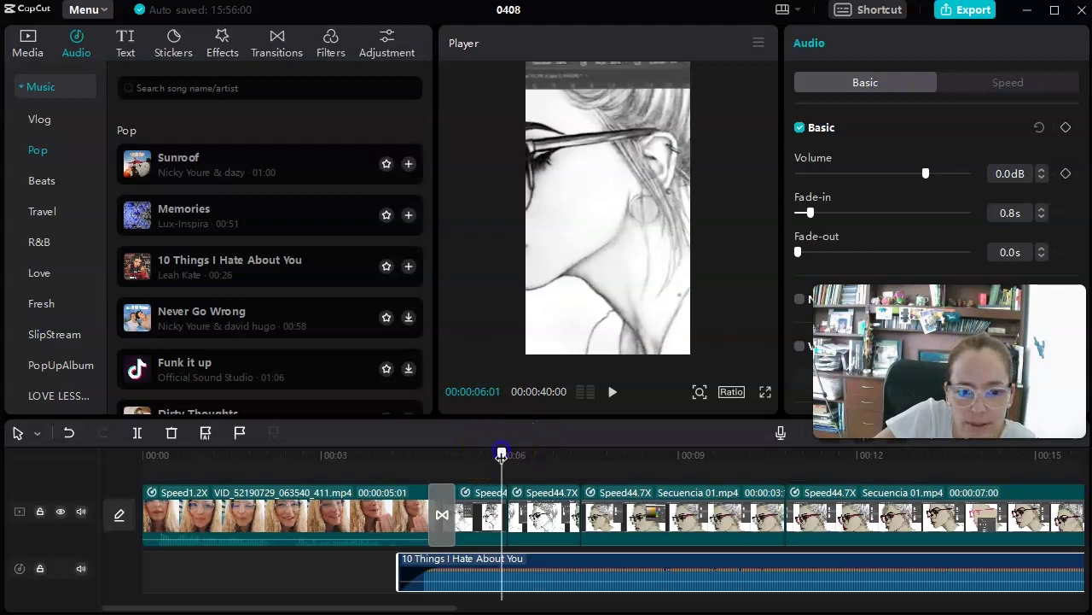
pyautogui.moveTo(502, 453); pyautogui.dragTo(350, 453)
pyautogui.click(612, 392)
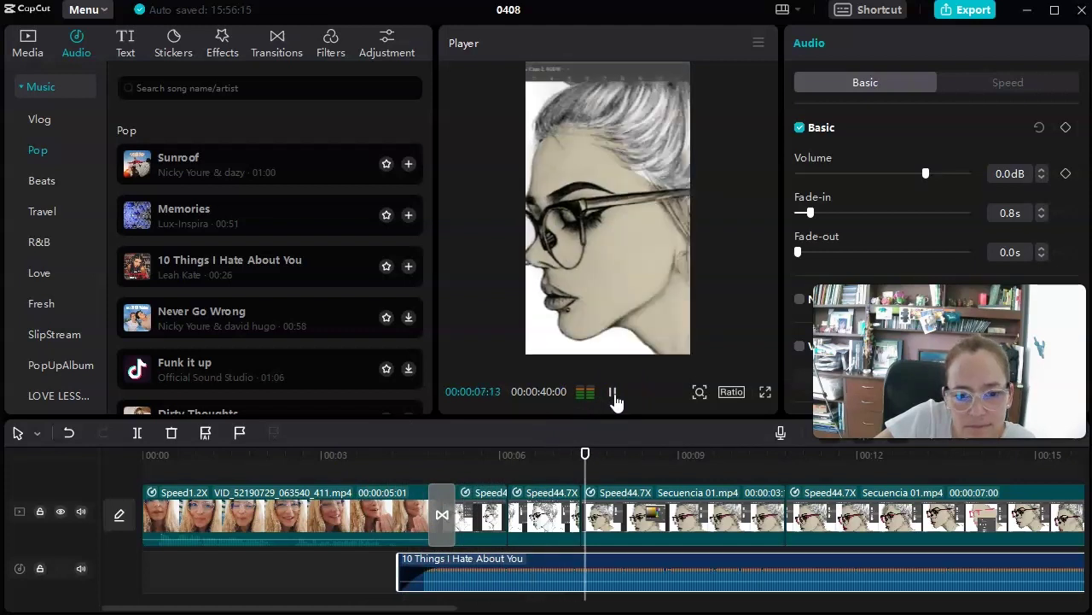
pyautogui.click(612, 392)
# Step: Trim the song's end to just after the second transition, set its fade-out to 0.9 s, and preview the ending
pyautogui.moveTo(405, 606); pyautogui.dragTo(773, 608)
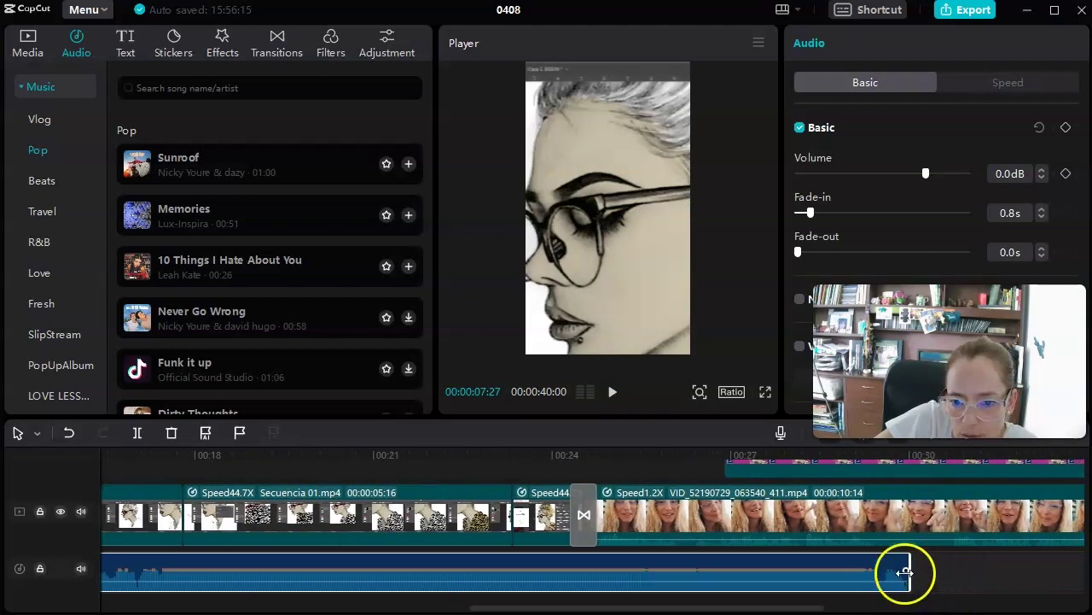
pyautogui.moveTo(910, 571); pyautogui.dragTo(613, 559)
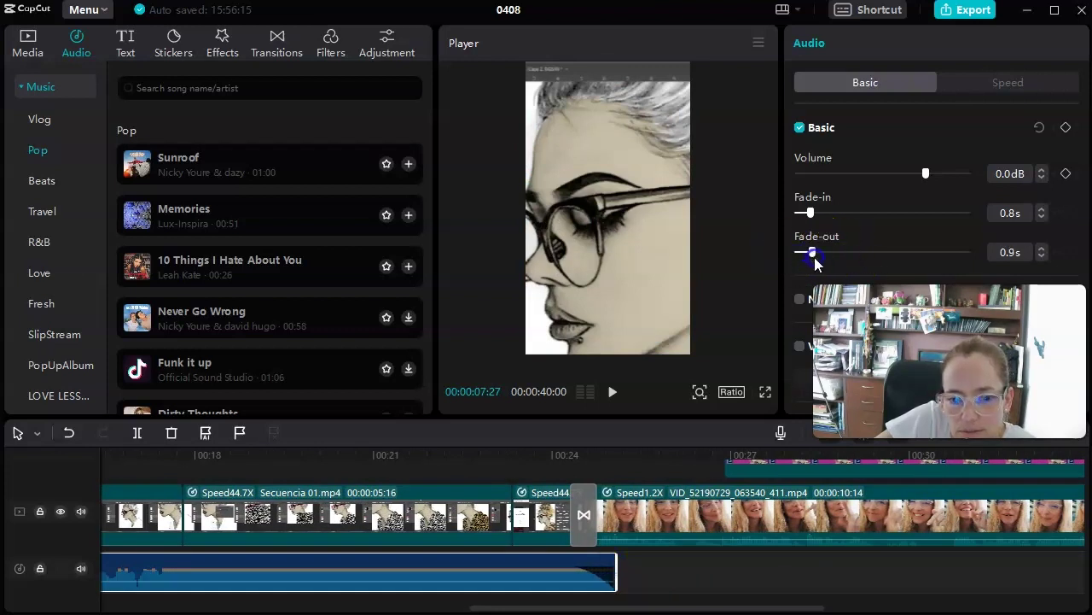
pyautogui.click(581, 434)
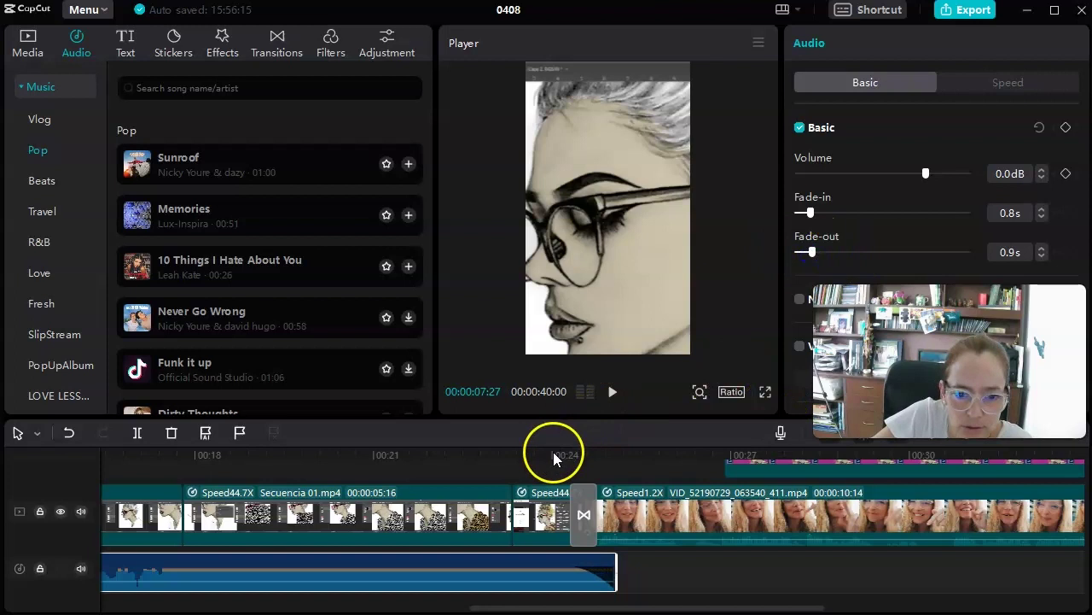
pyautogui.click(553, 455)
pyautogui.click(613, 392)
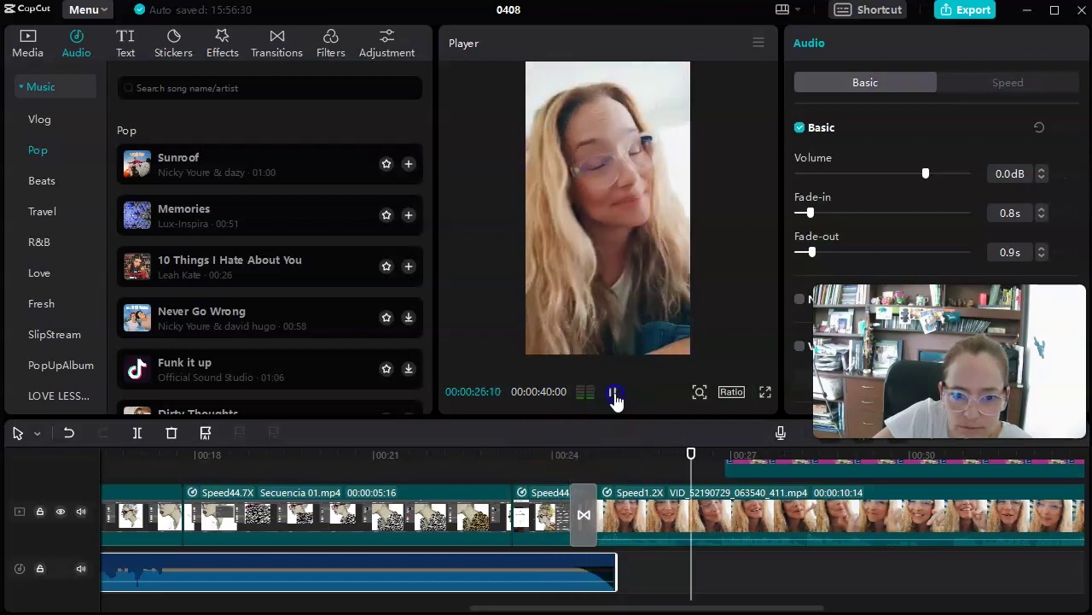
pyautogui.click(613, 392)
# Step: Set the song's fade-out to 1.2 s and play across the second transition
pyautogui.click(583, 572)
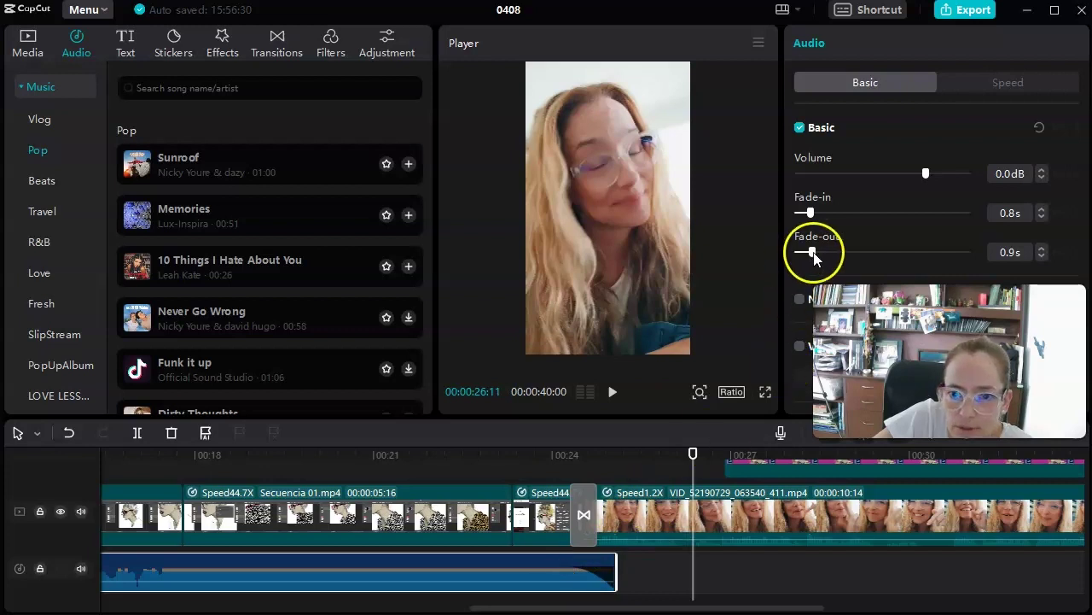
pyautogui.moveTo(814, 256); pyautogui.dragTo(818, 258)
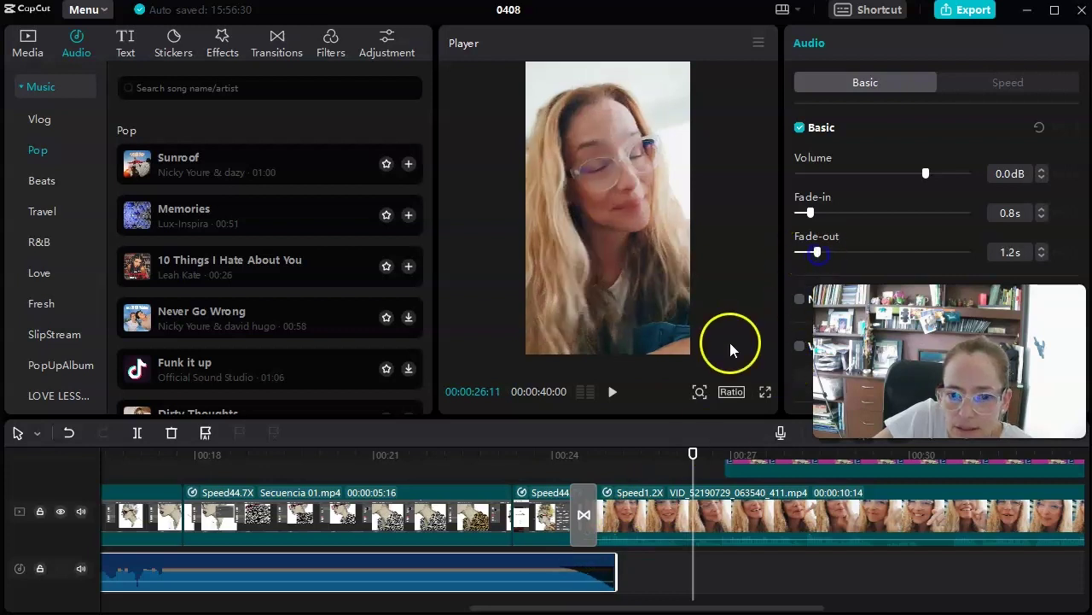
pyautogui.moveTo(692, 454); pyautogui.dragTo(536, 454)
pyautogui.click(612, 392)
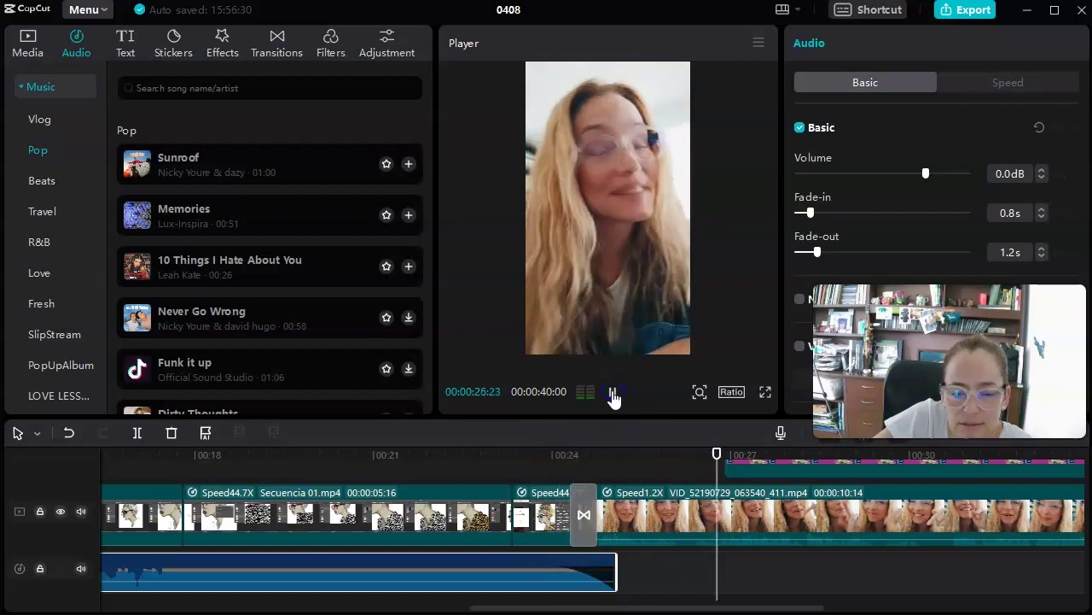
pyautogui.click(612, 391)
# Step: Export the video titled cc1 as a 1080P mp4 to a different folder, and open that folder
pyautogui.moveTo(507, 600); pyautogui.dragTo(117, 595)
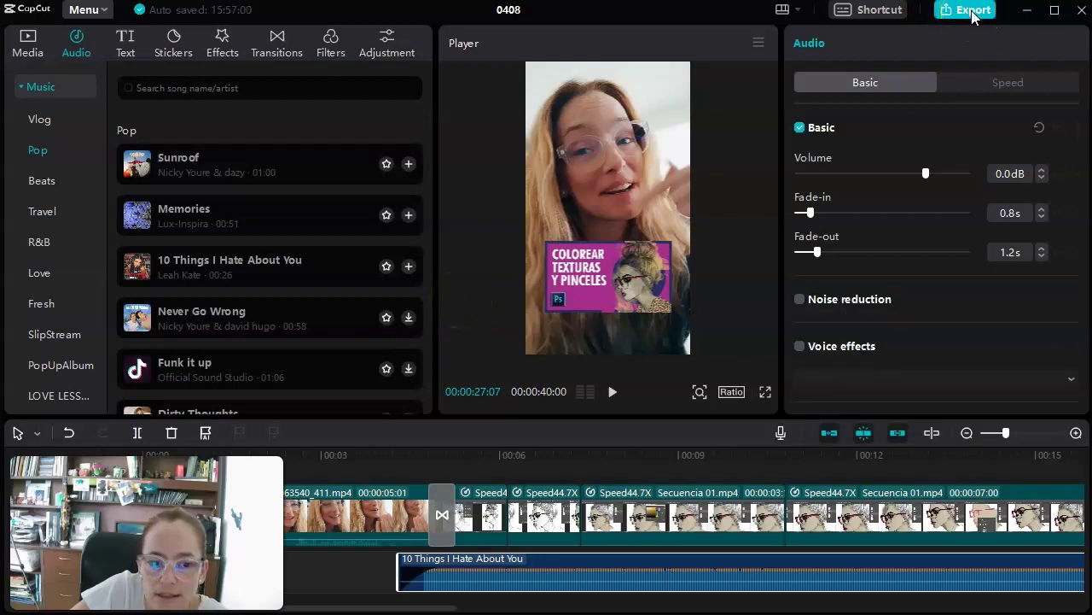
pyautogui.click(973, 10)
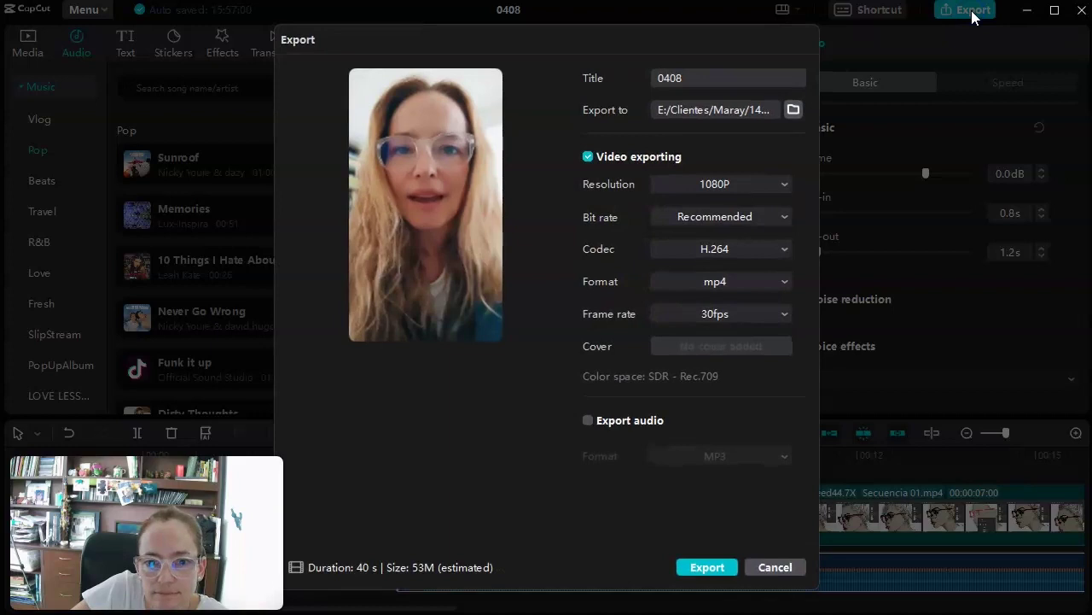
pyautogui.click(794, 110)
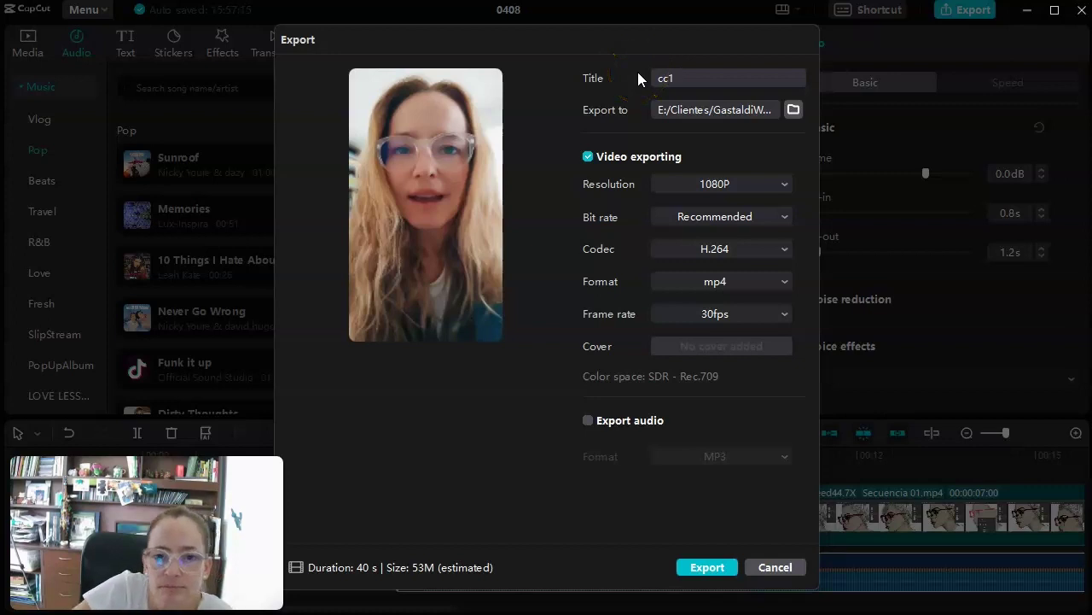
pyautogui.click(708, 568)
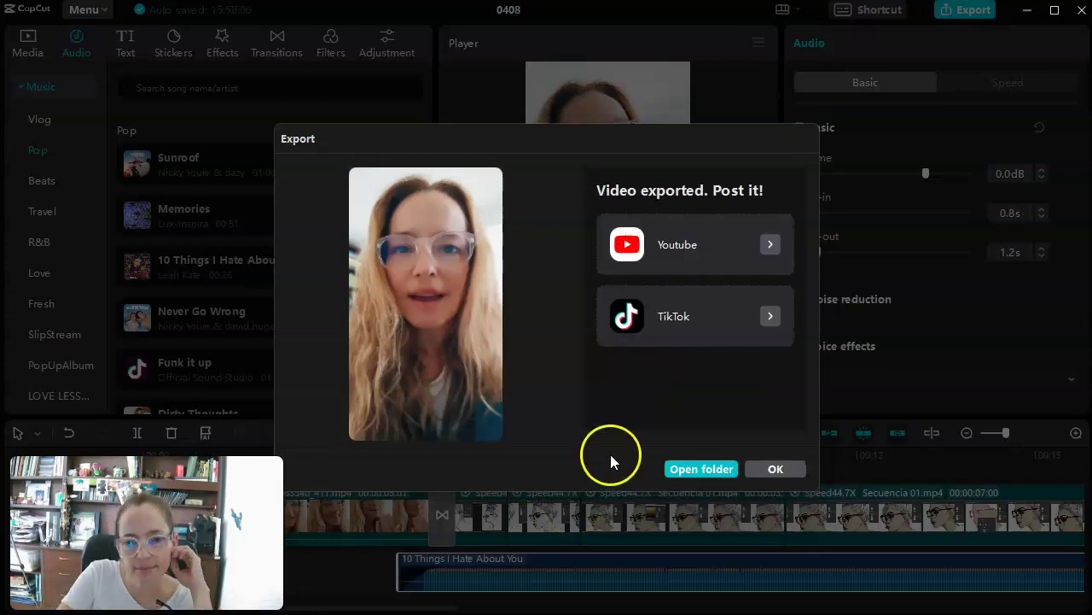
pyautogui.click(701, 468)
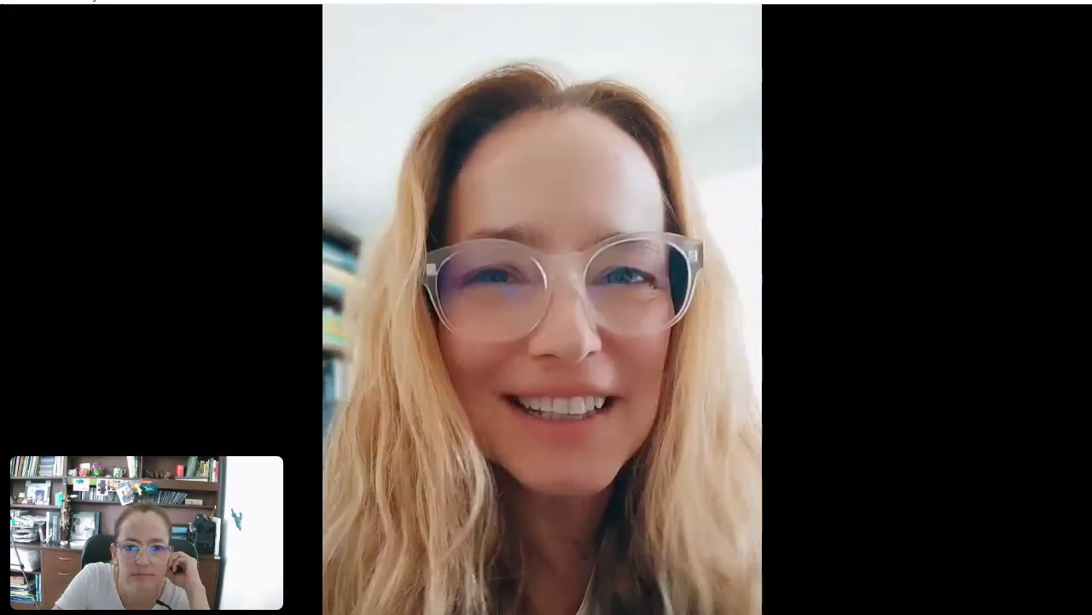
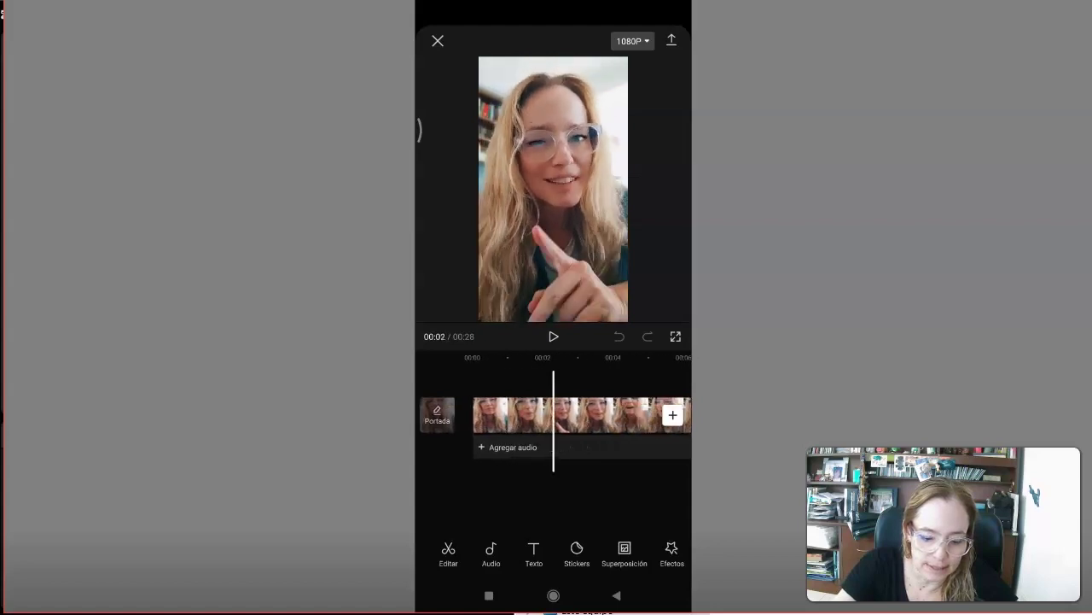
# Step: Switch to the CapCut mobile app, select the opening talking clip and scrub back to its start
pyautogui.click(512, 414)
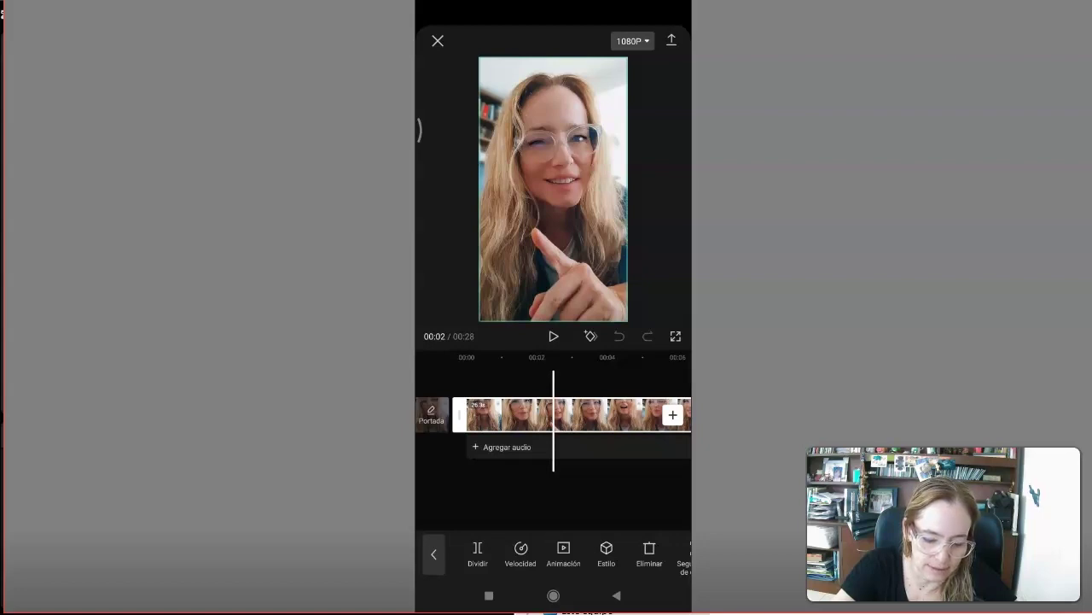
pyautogui.hscroll(-3, 553, 414)
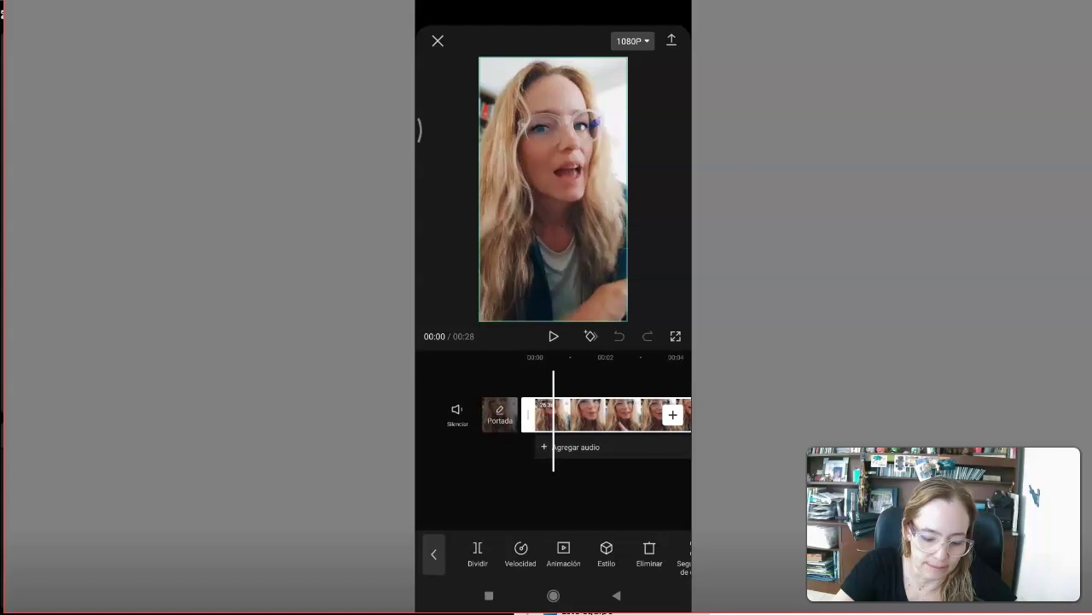
pyautogui.scroll(3, 553, 414)
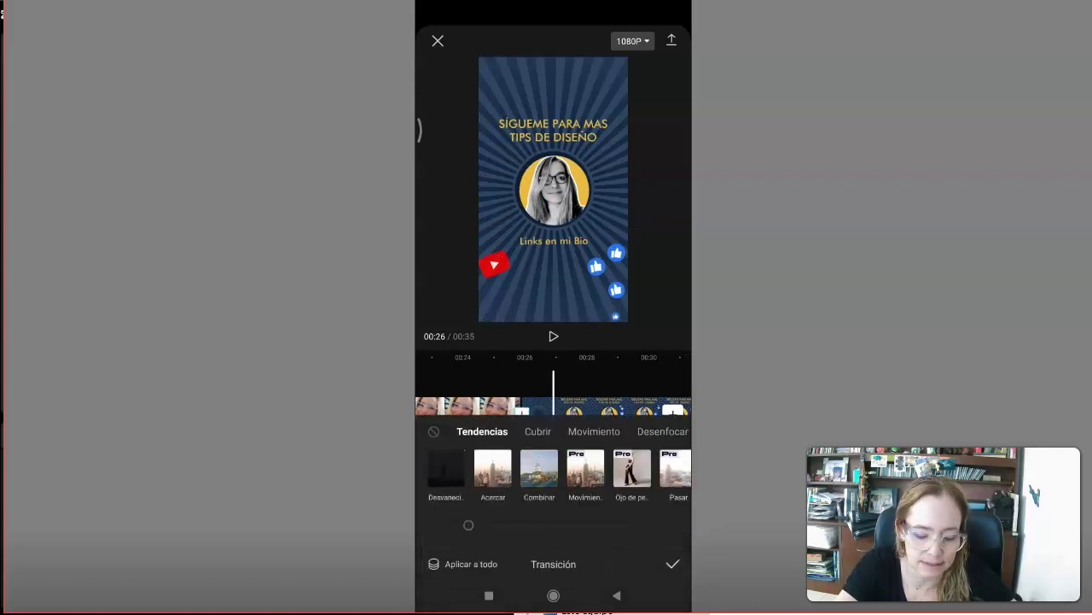
# Step: Apply the Espiral CW transition from the Movimiento category between the talking clip and the blue closing animation
pyautogui.click(594, 431)
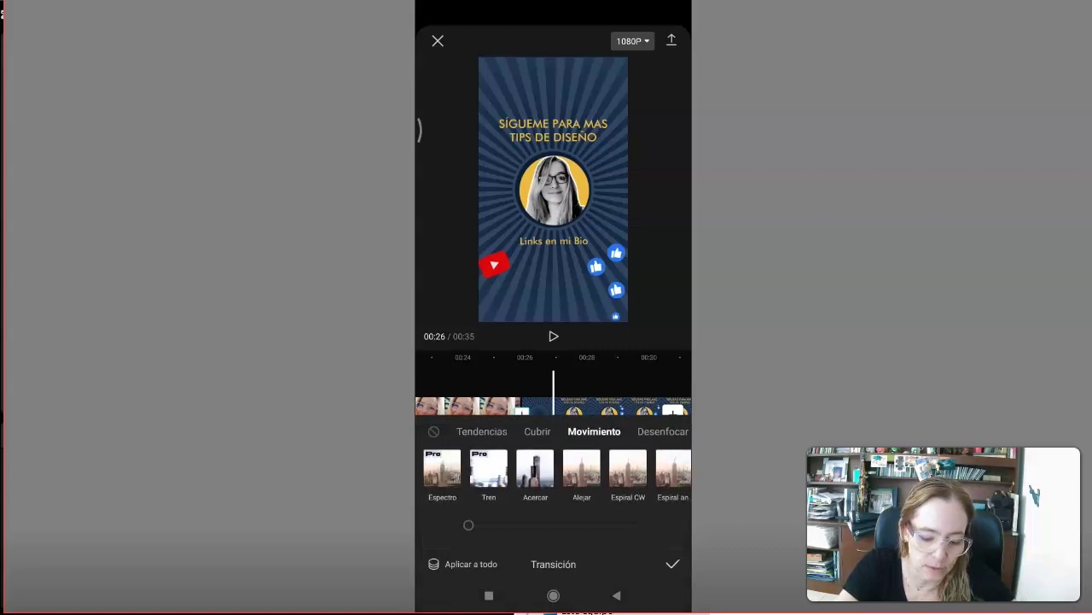
pyautogui.click(628, 467)
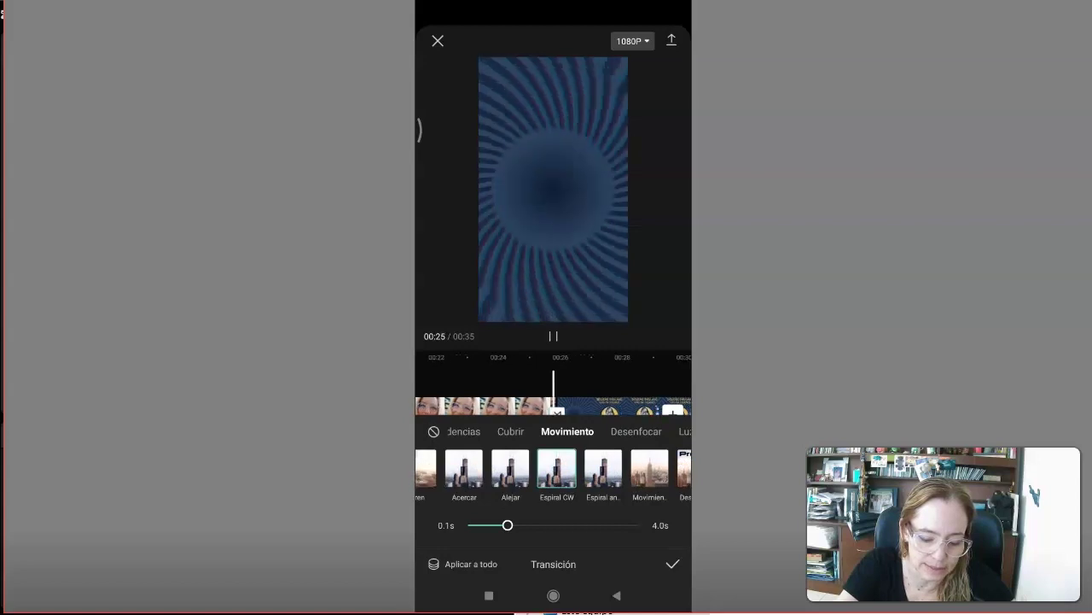
pyautogui.click(672, 563)
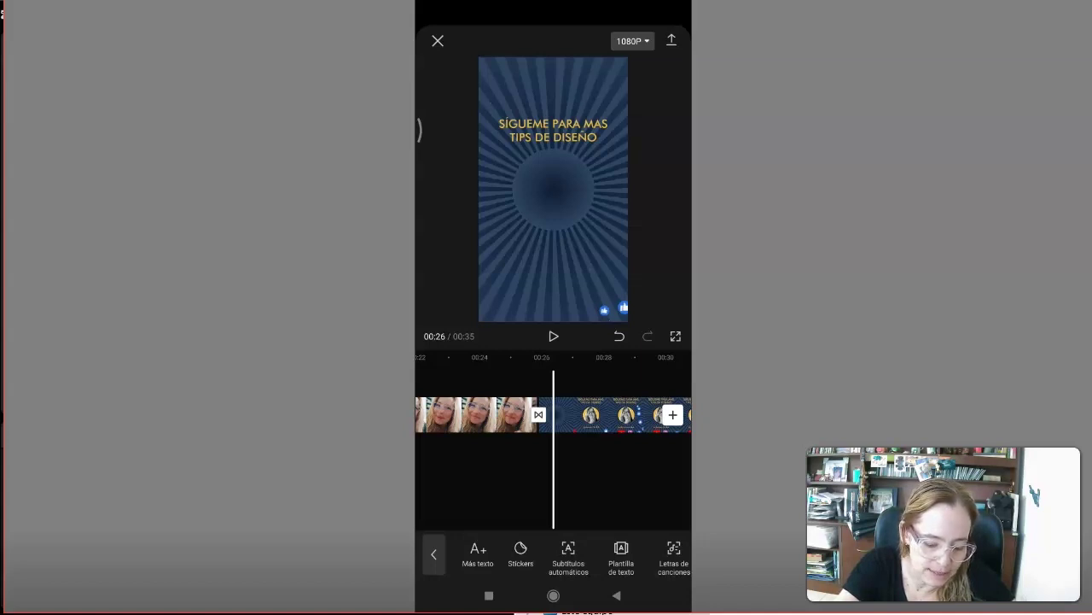
# Step: Look at the overlay option at the start of the closing animation, and close the project
pyautogui.click(434, 554)
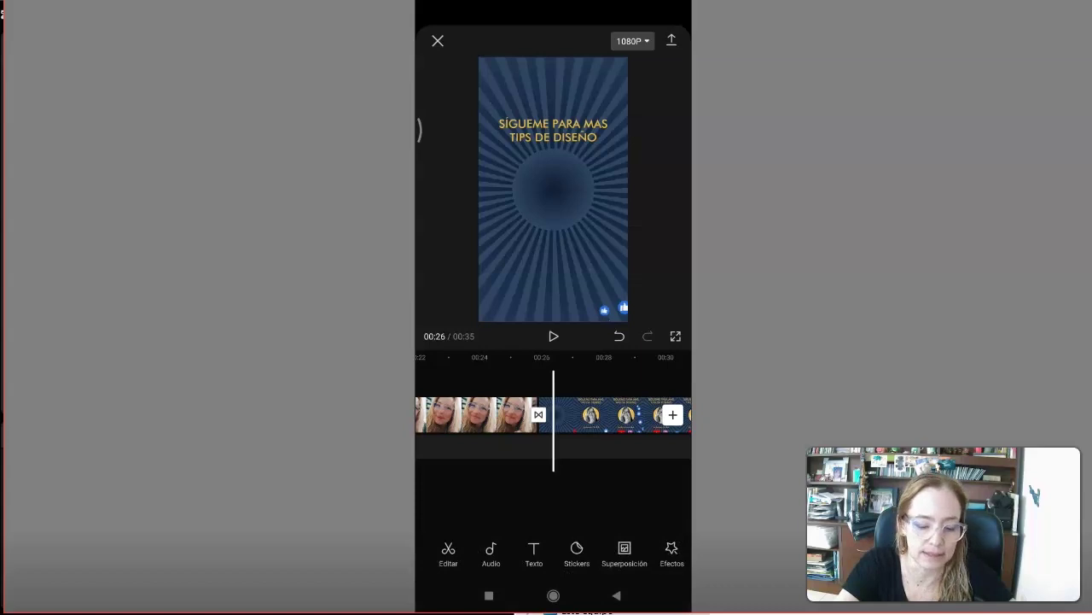
pyautogui.click(624, 553)
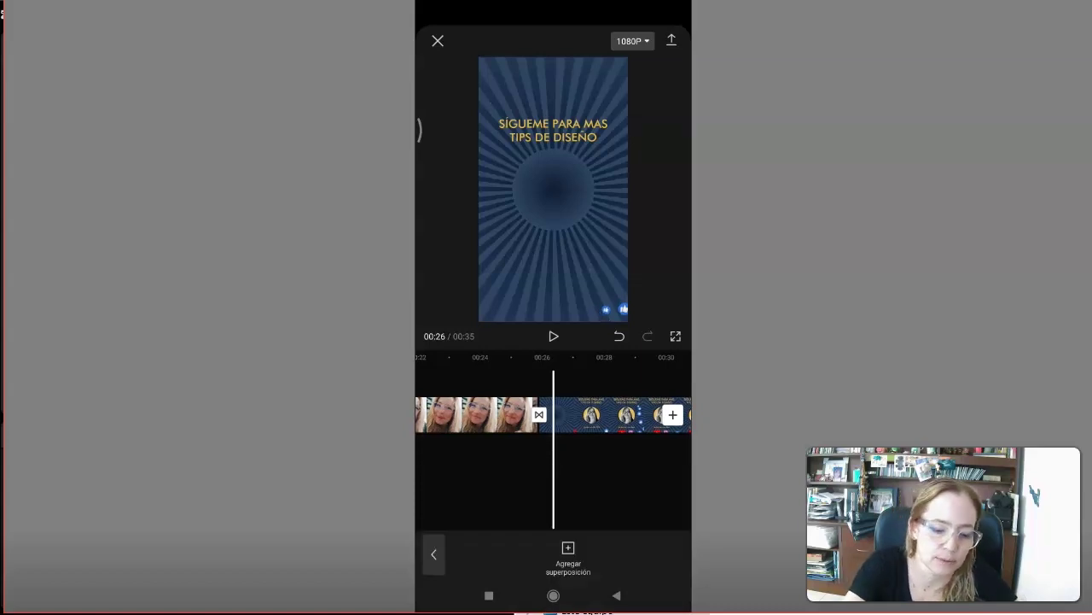
pyautogui.click(438, 40)
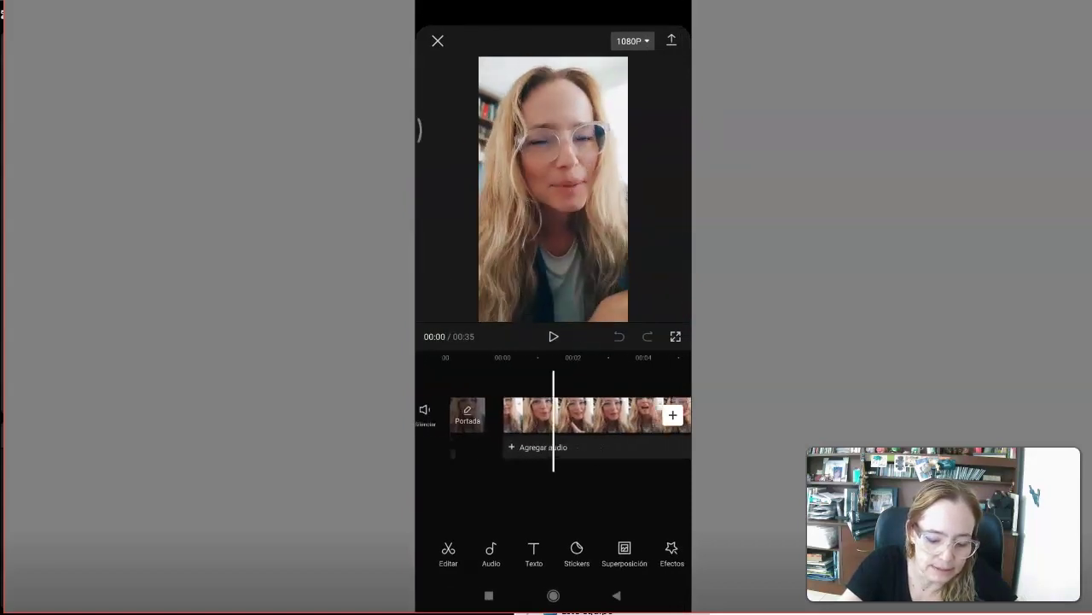
# Step: Set the normal speed of the opening talking clip to 1.2x
pyautogui.moveTo(597, 414); pyautogui.dragTo(567, 414)
pyautogui.click(597, 414)
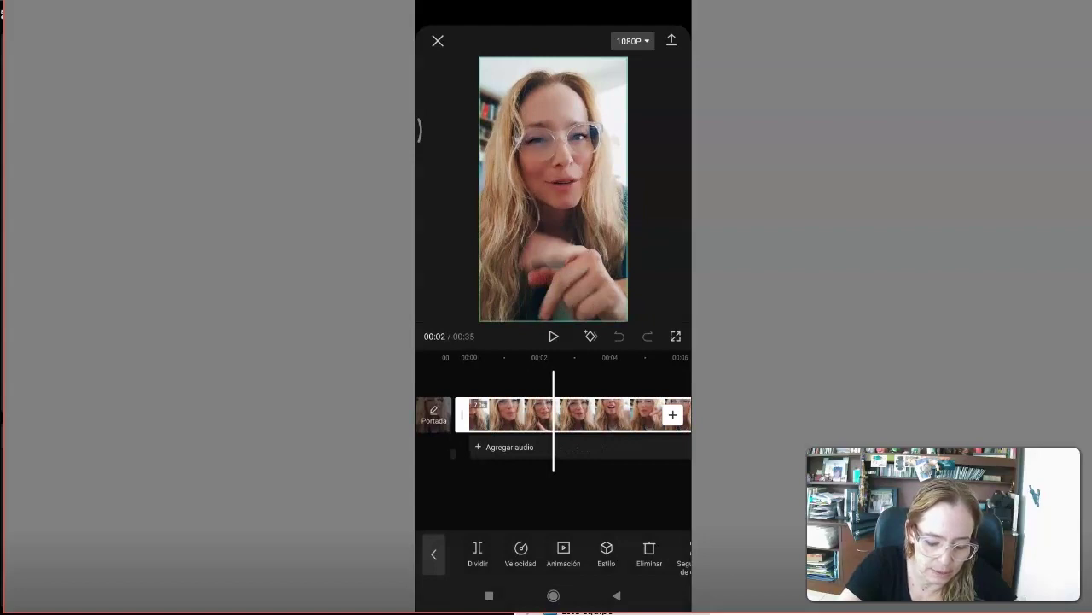
pyautogui.click(521, 553)
pyautogui.click(512, 553)
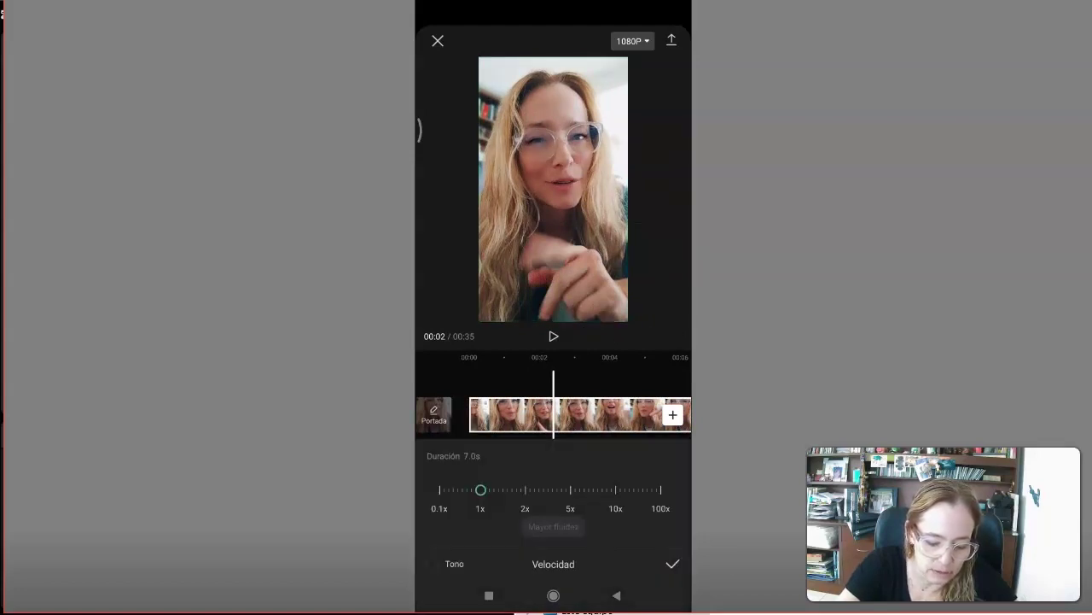
pyautogui.moveTo(490, 490); pyautogui.dragTo(492, 489)
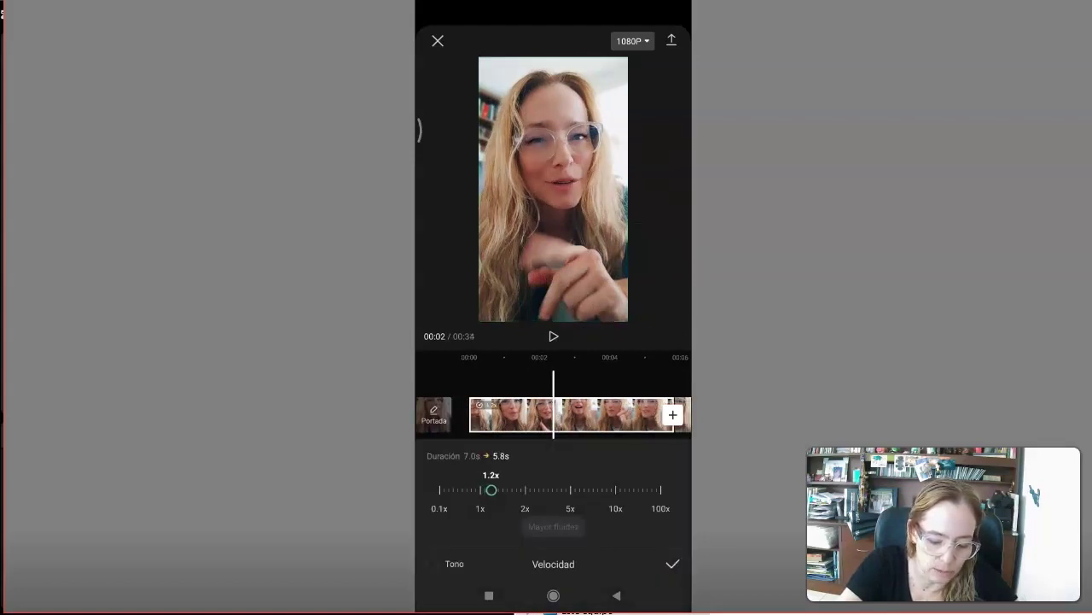
pyautogui.click(672, 563)
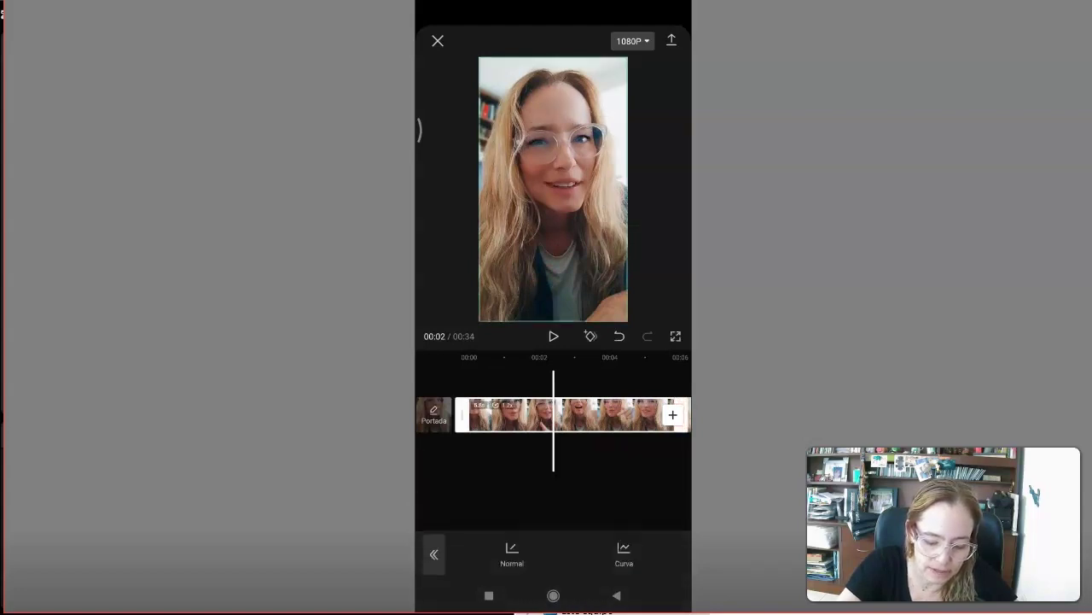
pyautogui.click(434, 554)
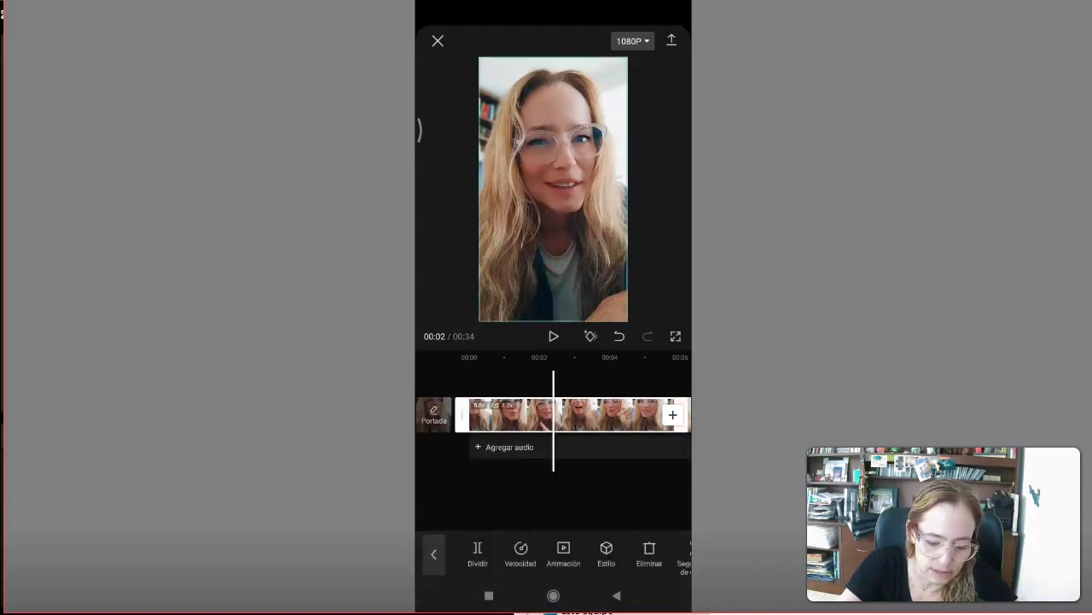
# Step: Play back the sped-up opening clip and start exporting the mobile project at 1080P
pyautogui.click(553, 336)
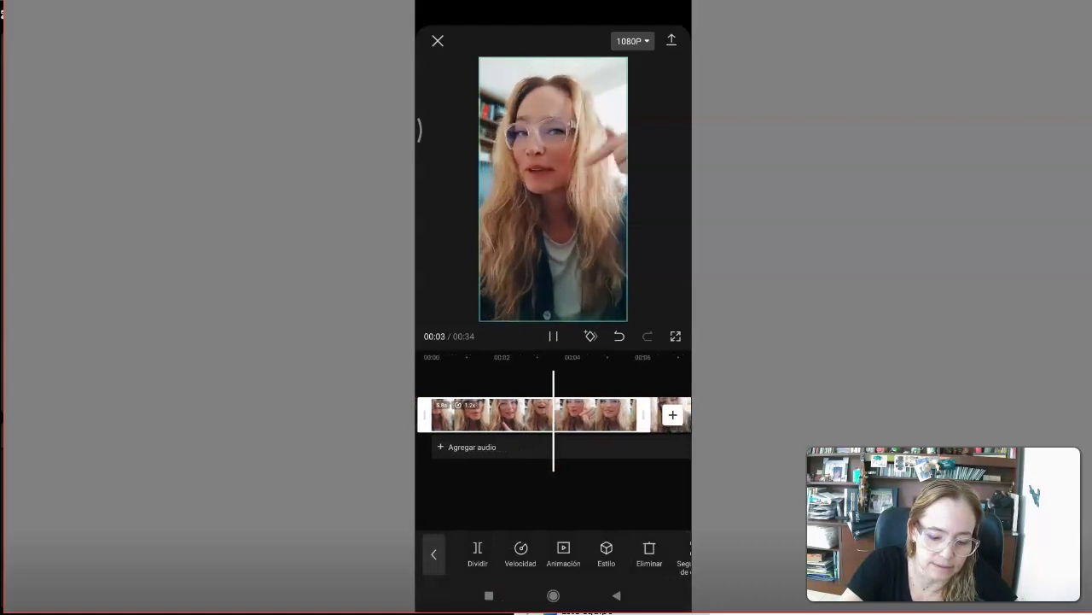
pyautogui.click(554, 336)
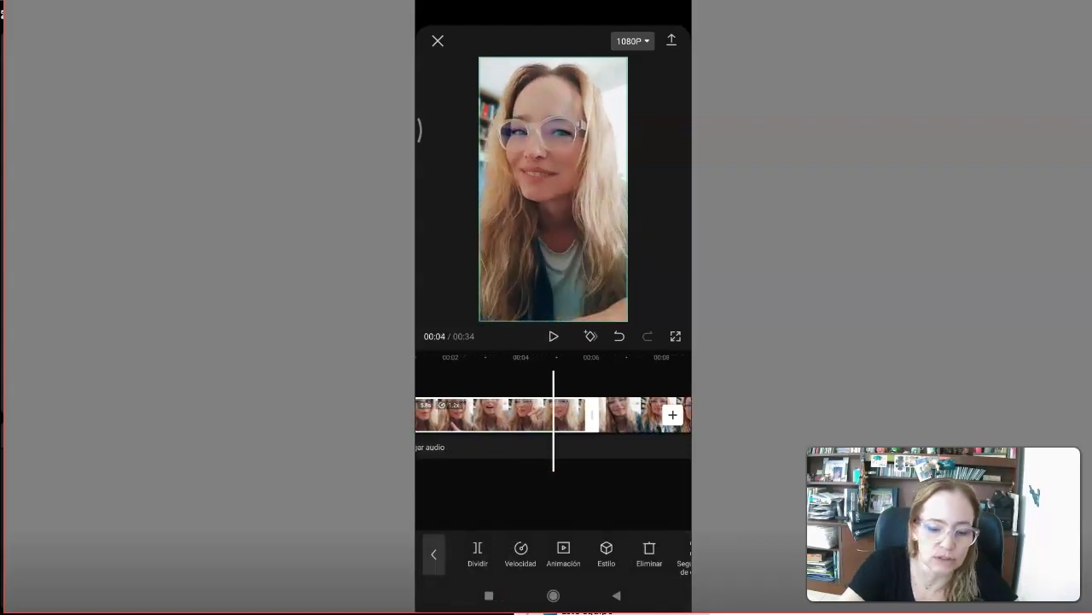
pyautogui.click(672, 41)
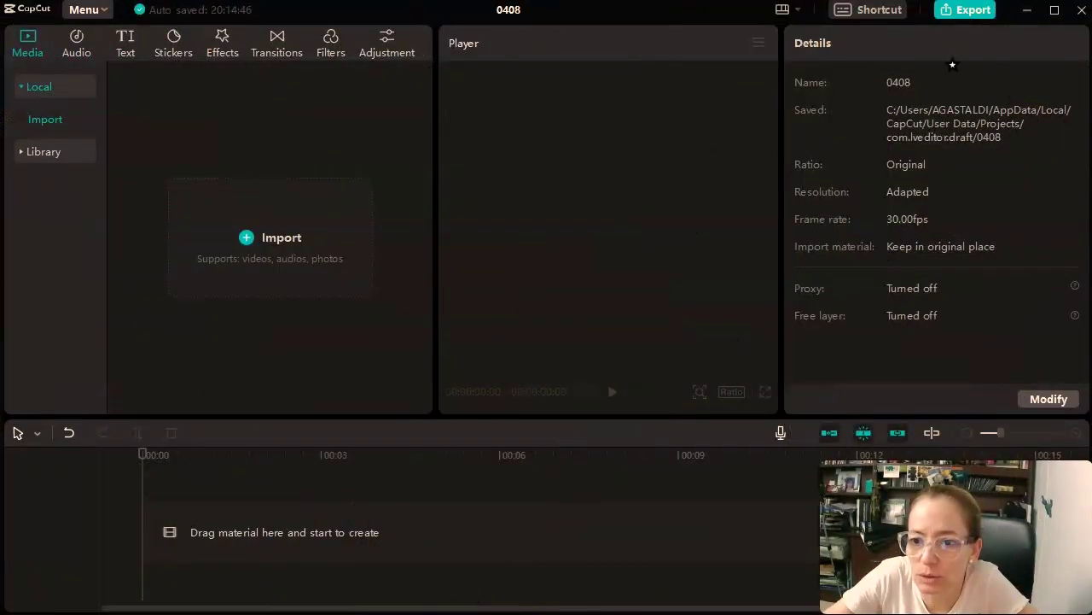
# Step: Bring in the talking video and phone screen recording, place the recording on a track above, and shift it near the talking clip's end
pyautogui.hotkey('alt', 'Tab')
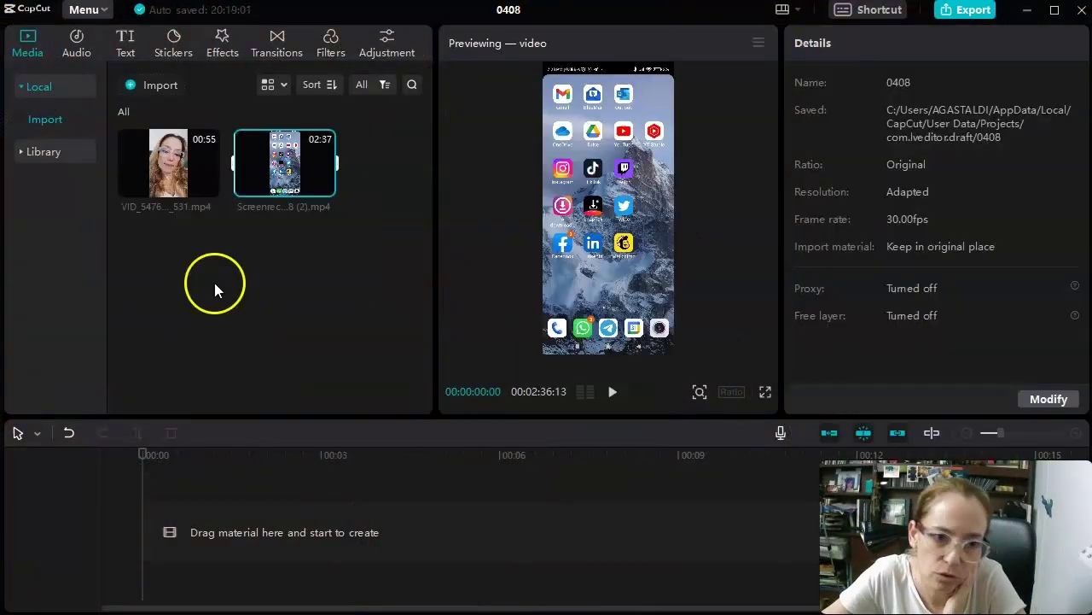
pyautogui.moveTo(205, 170); pyautogui.dragTo(159, 523)
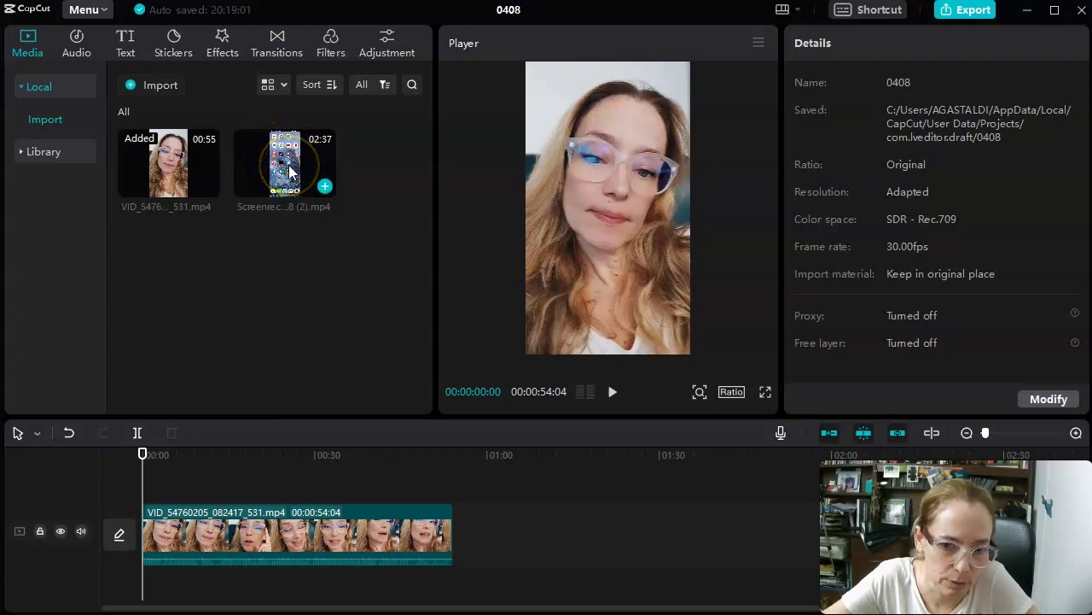
pyautogui.moveTo(290, 171); pyautogui.dragTo(145, 482)
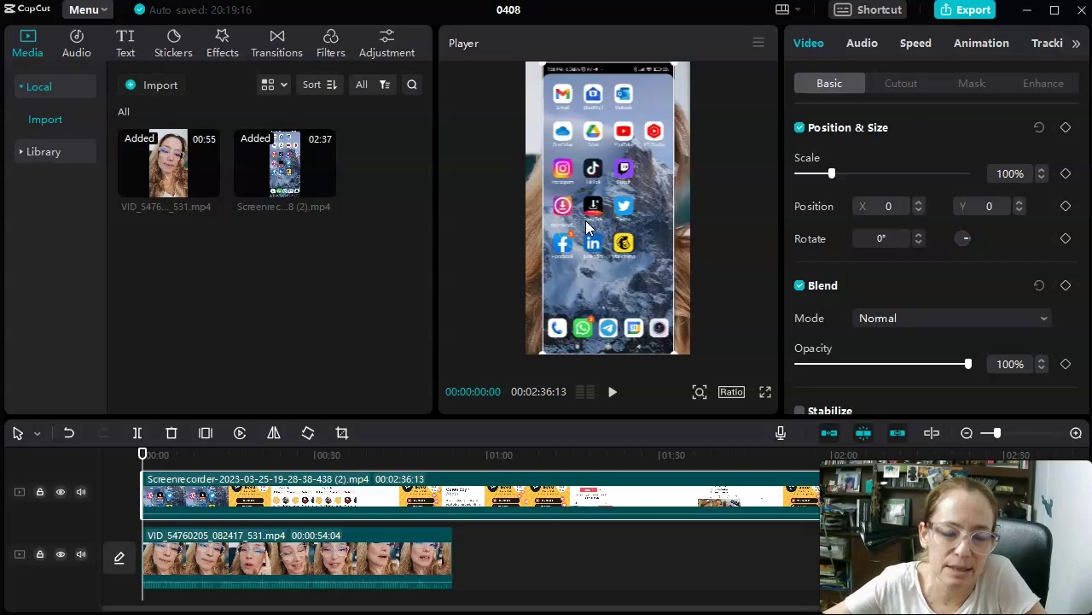
pyautogui.moveTo(193, 494); pyautogui.dragTo(475, 495)
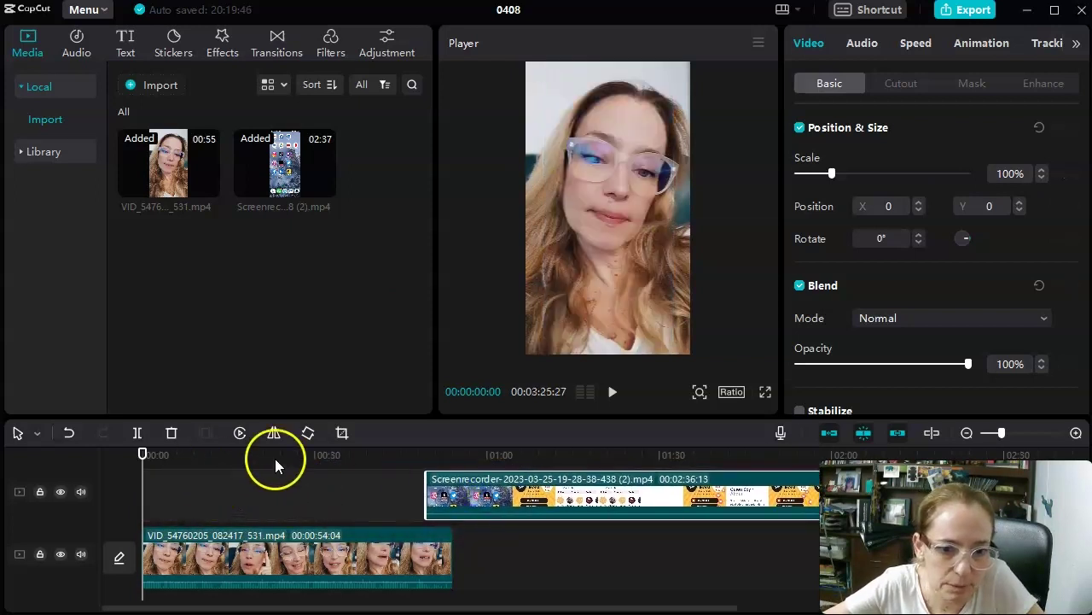
# Step: Preview the opening of the talking clip and set its normal speed to 1.2x
pyautogui.click(614, 392)
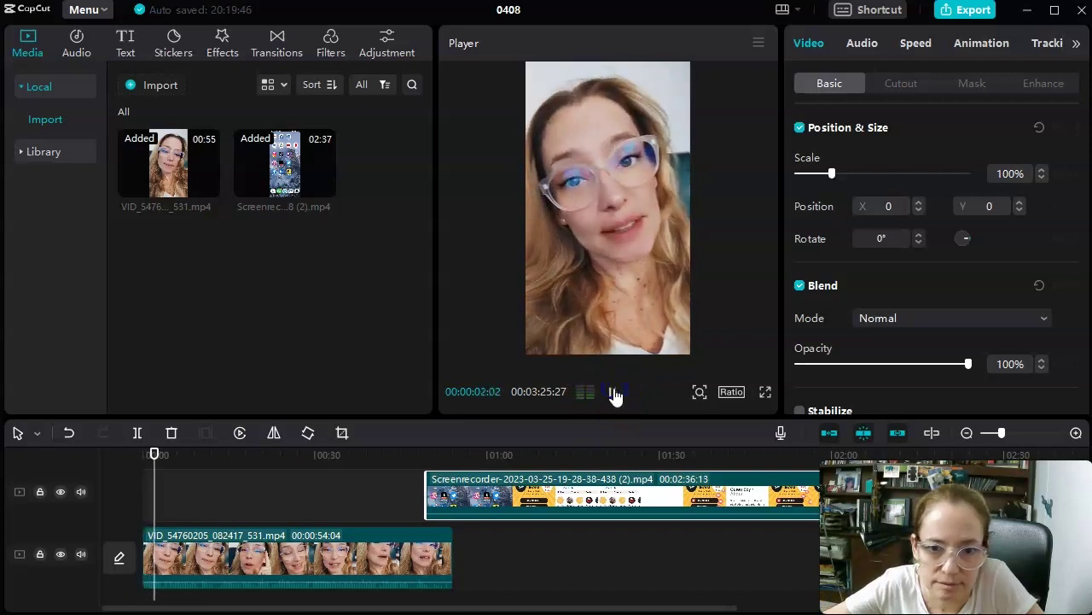
pyautogui.click(613, 391)
pyautogui.click(209, 579)
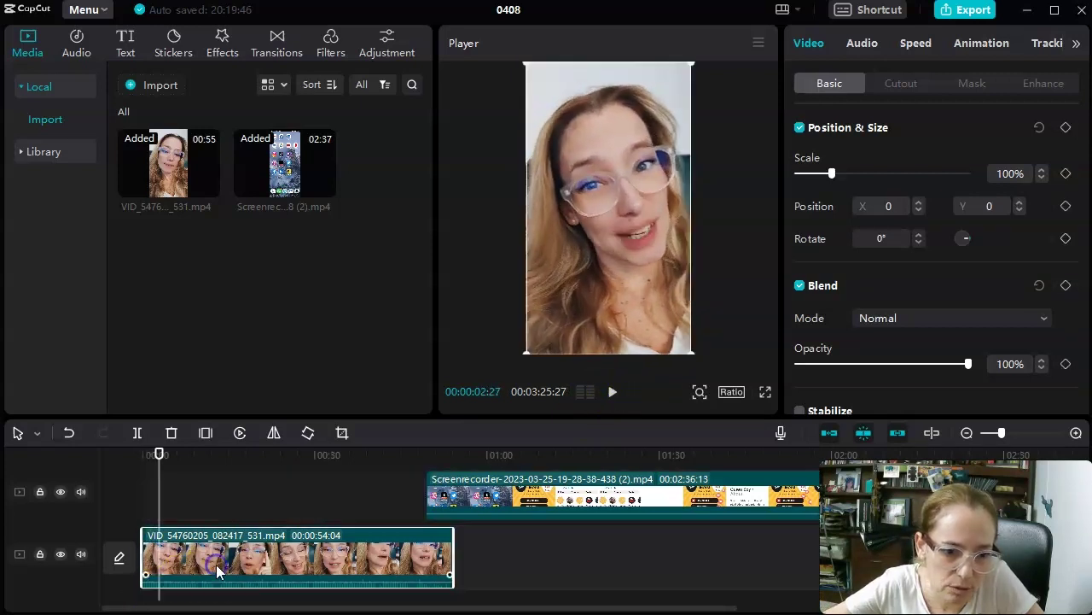
pyautogui.click(918, 47)
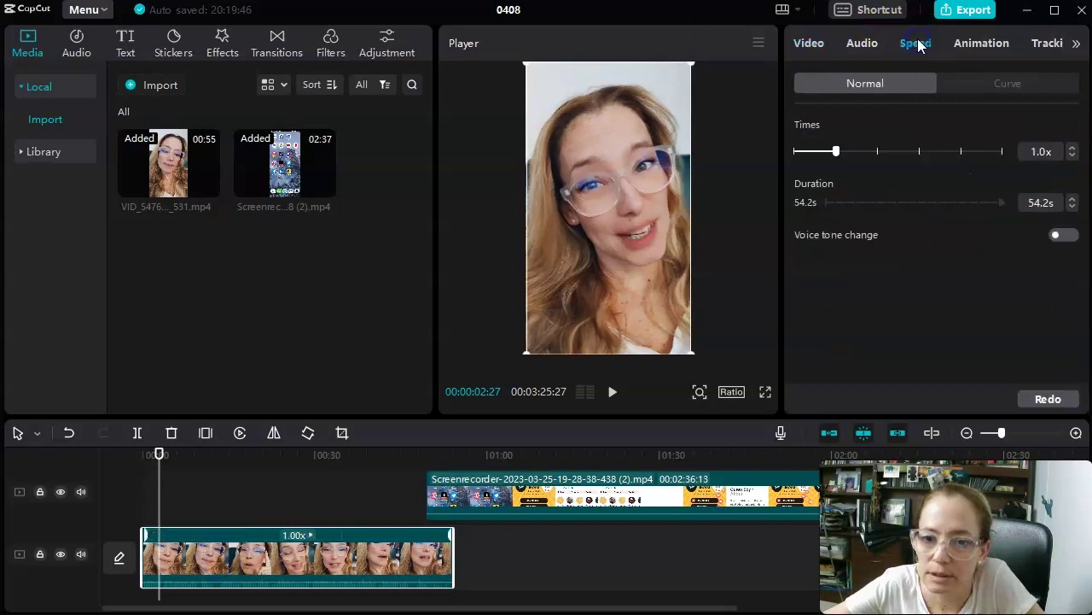
pyautogui.moveTo(842, 166); pyautogui.dragTo(844, 163)
# Step: Return the screen recording to the timeline start and trim its beginning up to the Instagram profile view at about 27 seconds
pyautogui.moveTo(155, 512); pyautogui.dragTo(156, 510)
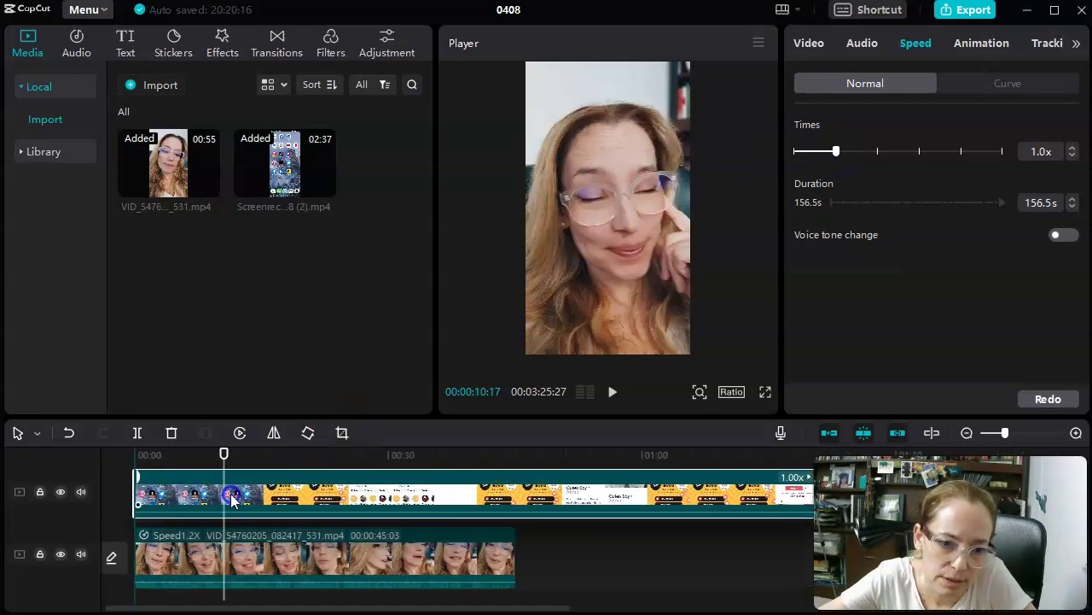
pyautogui.moveTo(232, 454); pyautogui.dragTo(369, 476)
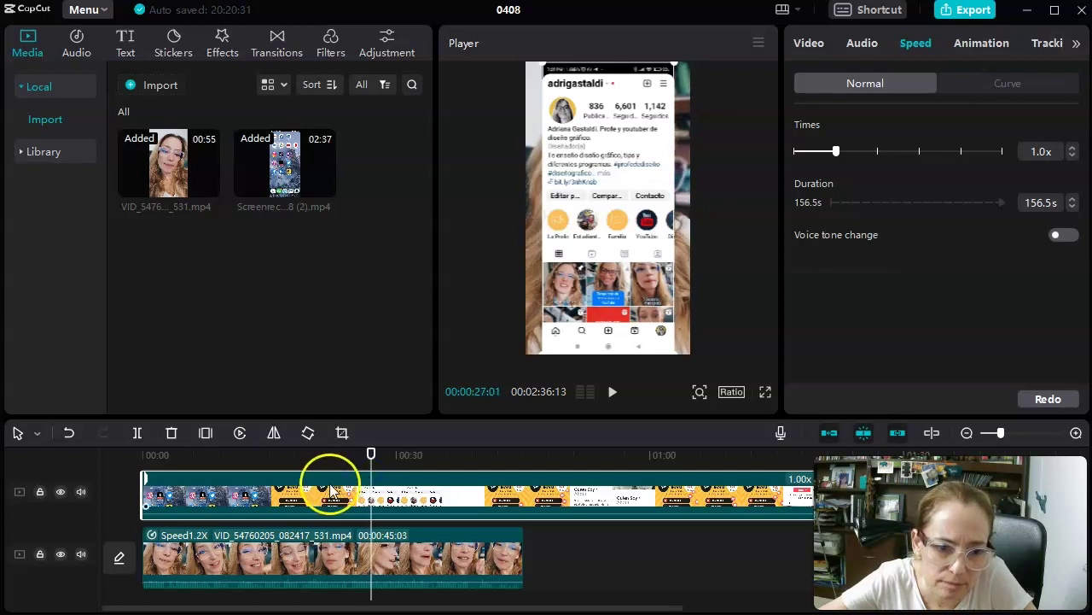
pyautogui.moveTo(144, 499); pyautogui.dragTo(311, 498)
# Step: Place the trimmed screen recording about 8 seconds into the talking clip and enlarge it to fill the vertical frame
pyautogui.moveTo(371, 453); pyautogui.dragTo(248, 458)
pyautogui.click(612, 391)
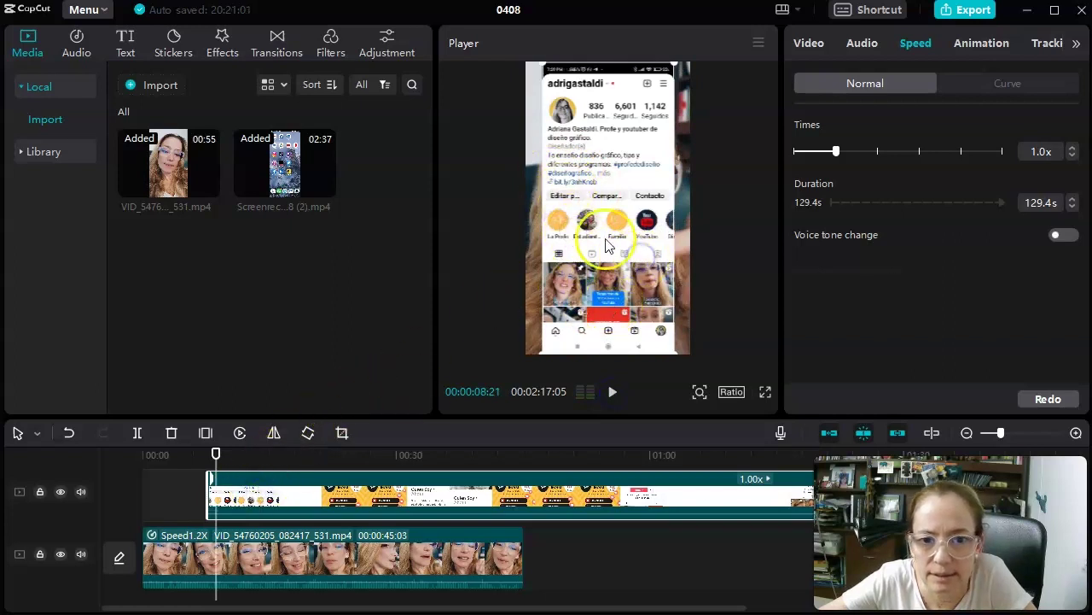
pyautogui.moveTo(676, 61); pyautogui.dragTo(696, 52)
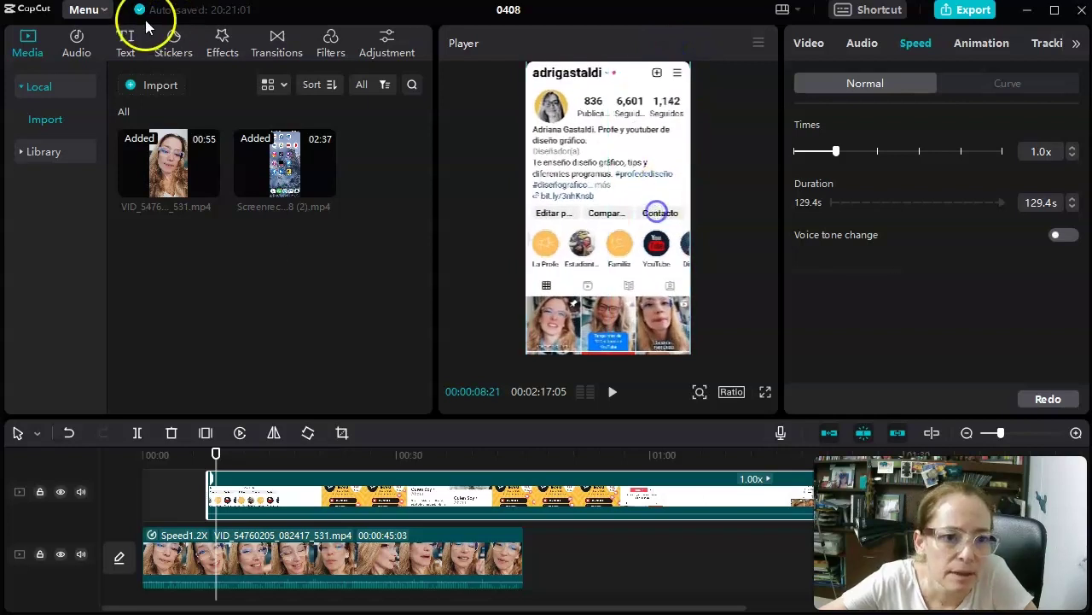
# Step: Add the thick red hand-drawn circle sticker from the Trending category above the screen recording at about 8 seconds
pyautogui.click(171, 44)
pyautogui.scroll(-6, 206, 170)
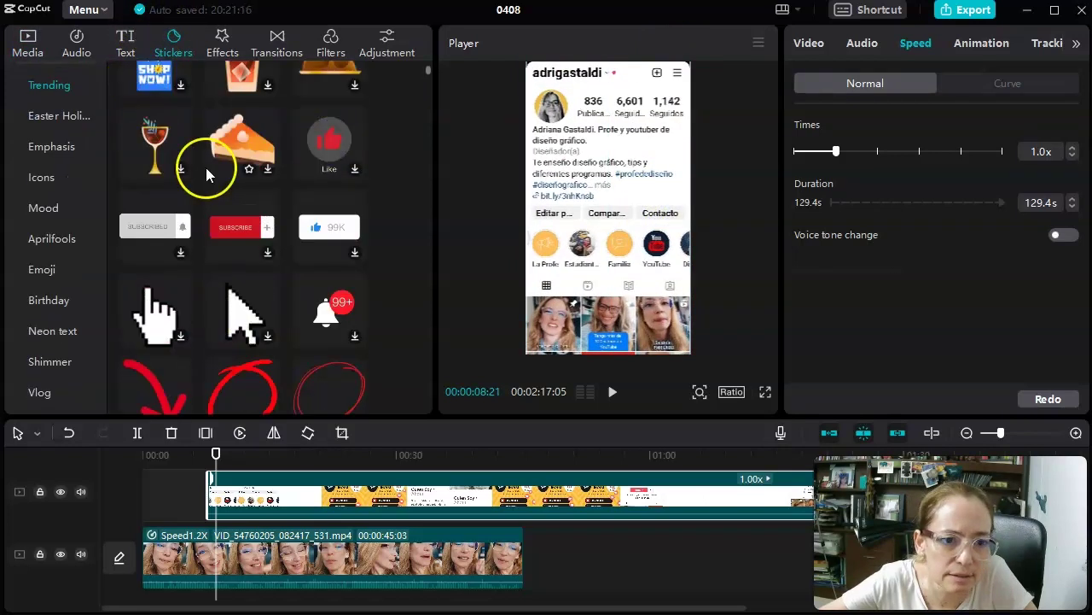
pyautogui.scroll(1, 205, 171)
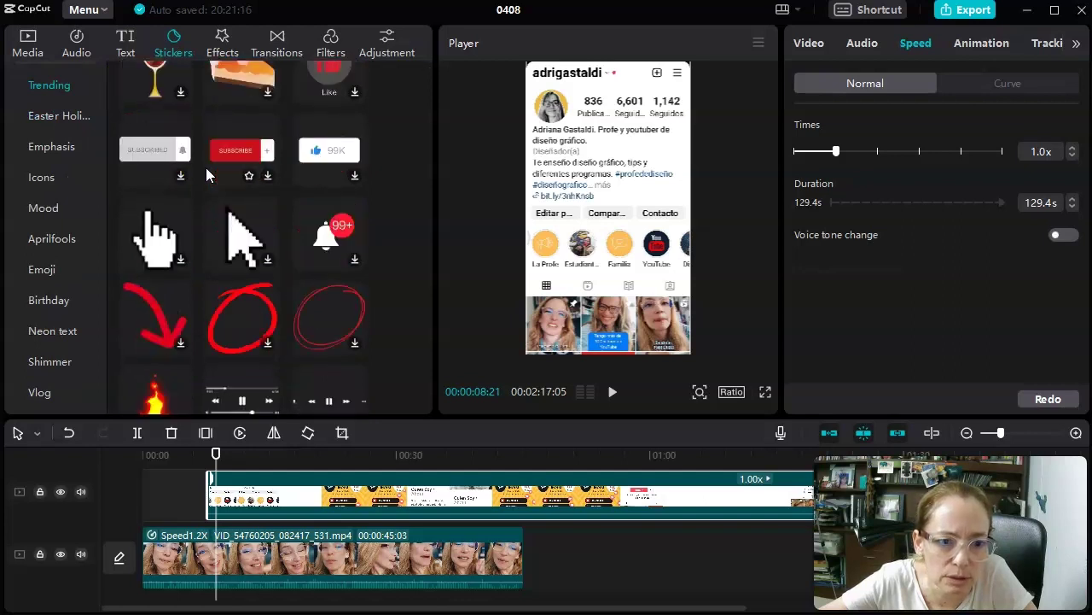
pyautogui.click(233, 282)
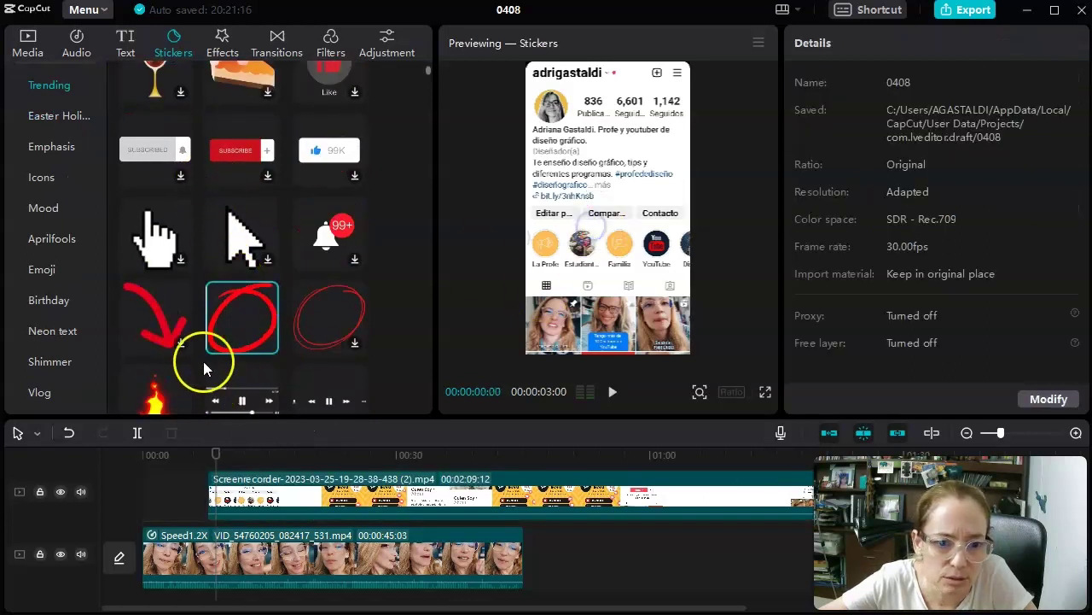
pyautogui.scroll(1, 239, 387)
pyautogui.moveTo(239, 388); pyautogui.dragTo(241, 495)
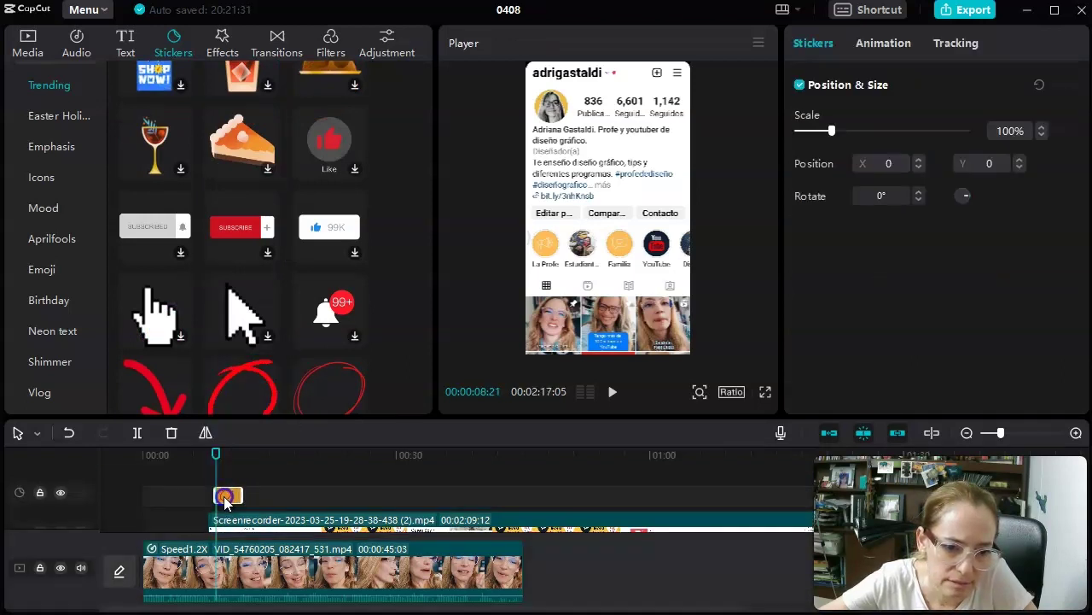
# Step: Position the red circle sticker over the profile's bio link at X -660, Y 364, and cut the recording where the sticker ends
pyautogui.moveTo(216, 454)
pyautogui.mouseDown()
pyautogui.moveTo(194, 458)
pyautogui.moveTo(216, 462)
pyautogui.mouseUp()
pyautogui.moveTo(621, 232); pyautogui.dragTo(571, 208)
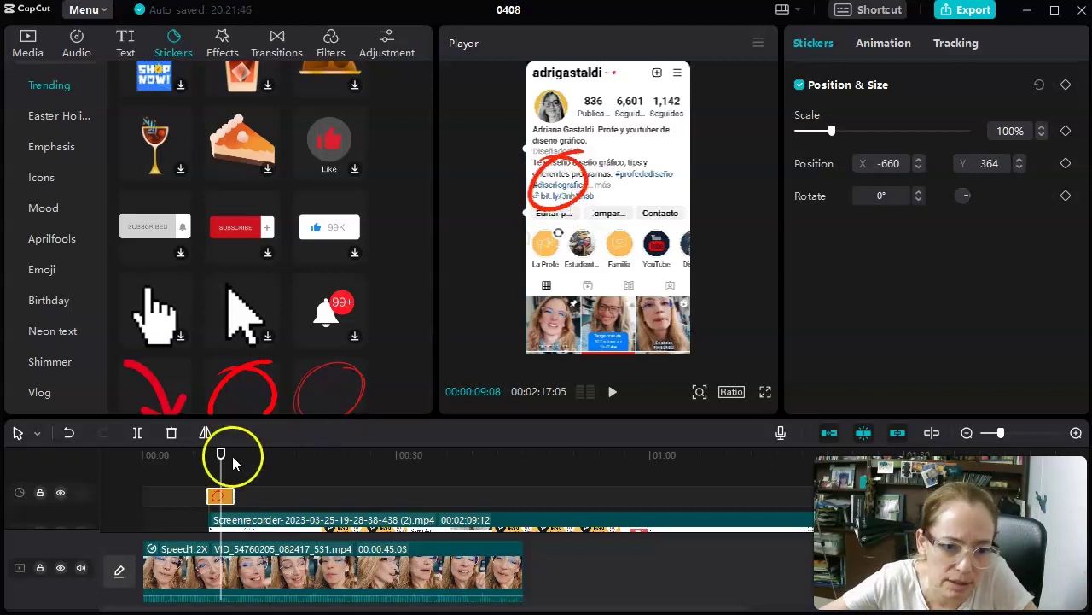
pyautogui.moveTo(219, 454); pyautogui.dragTo(234, 454)
pyautogui.click(258, 520)
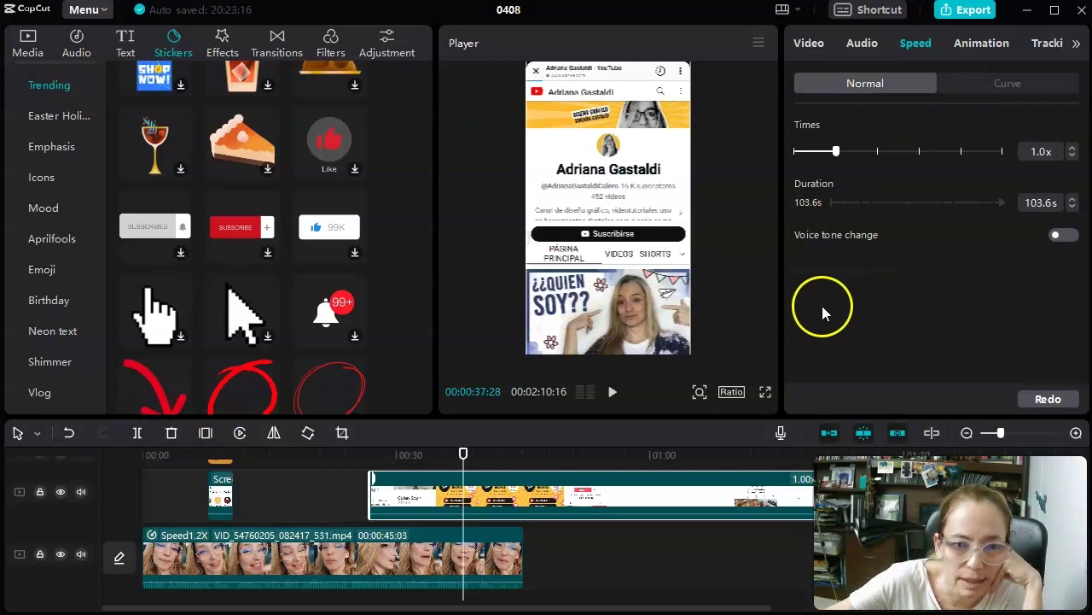
# Step: Undo the last trims of the remaining screen recording and split it on the yellow link page at 00:00:27:11
pyautogui.hotkey('ctrl', 'z')
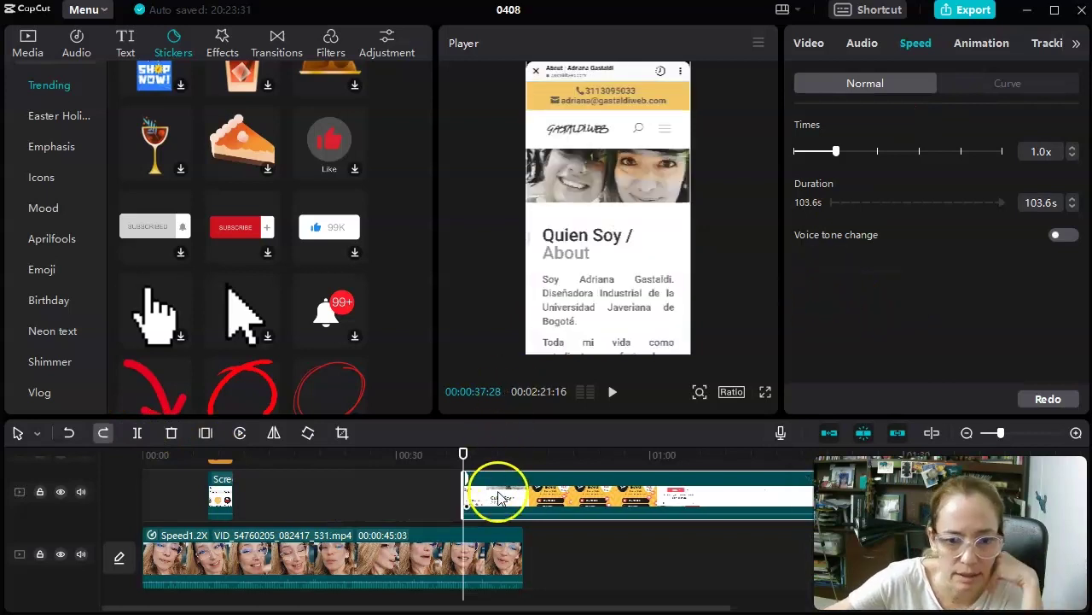
pyautogui.hotkey('ctrl', 'z')
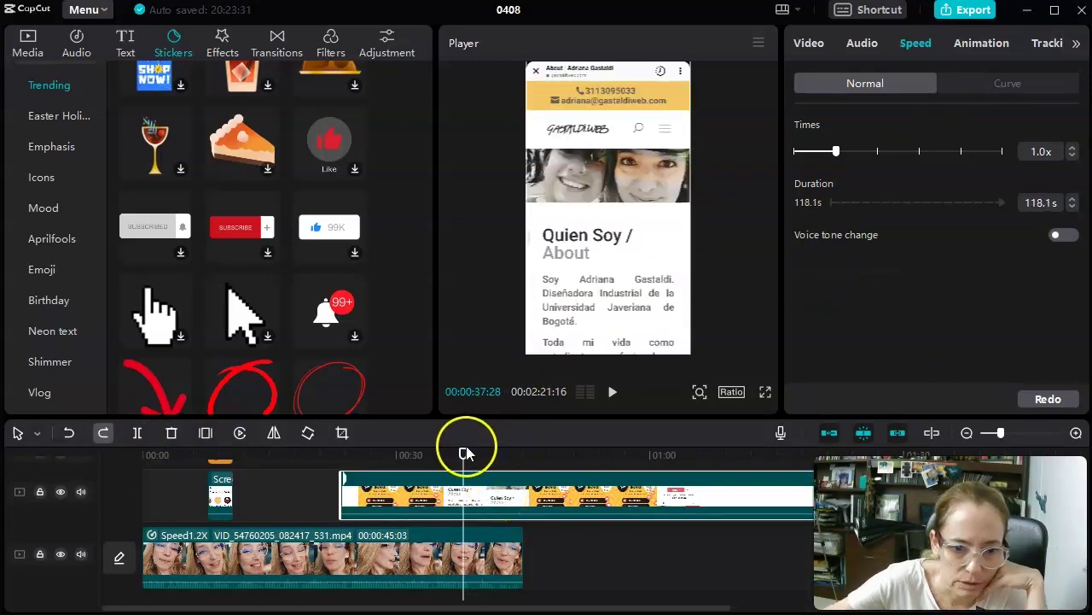
pyautogui.click(376, 456)
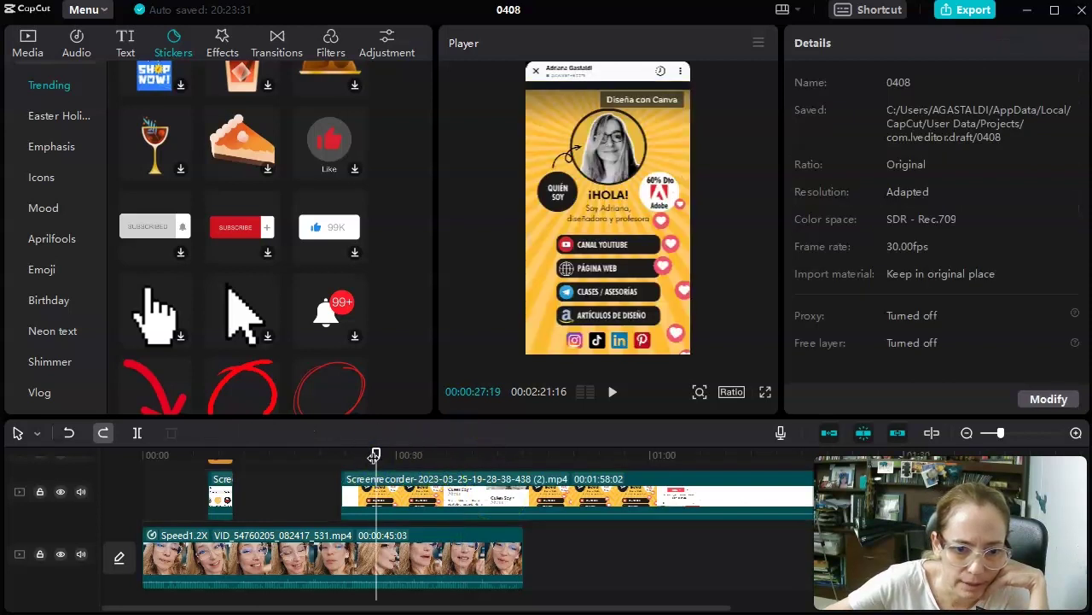
pyautogui.moveTo(374, 455); pyautogui.dragTo(319, 455)
pyautogui.click(613, 391)
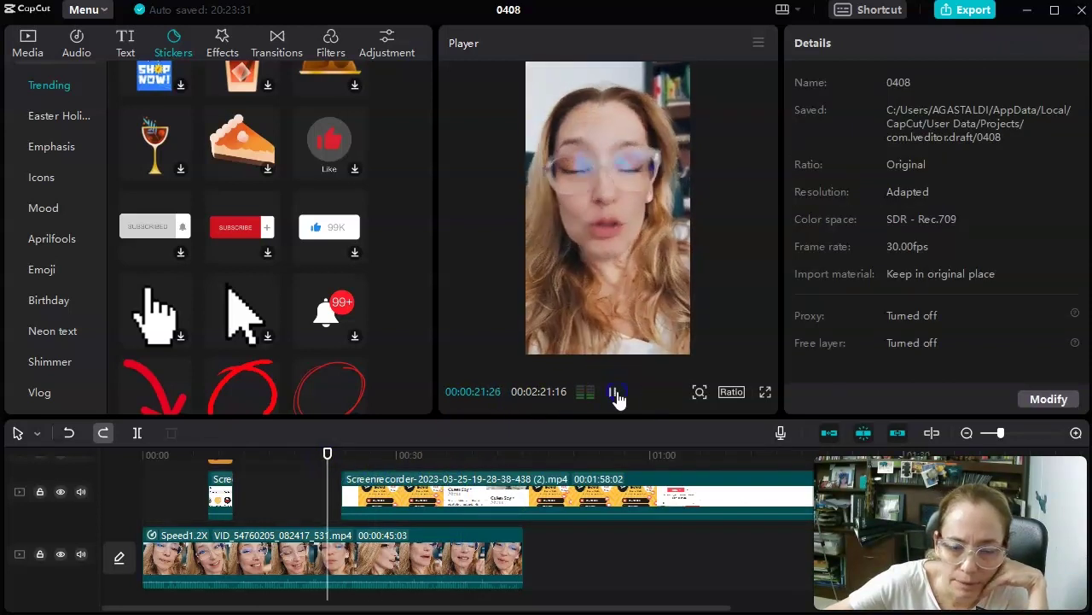
pyautogui.click(613, 391)
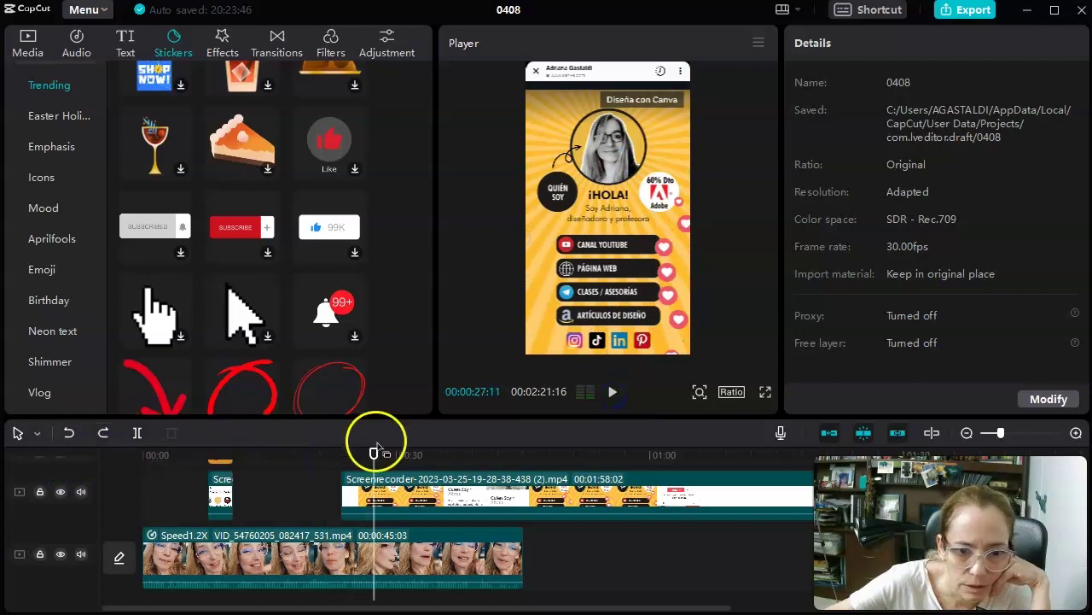
pyautogui.click(391, 493)
pyautogui.click(137, 433)
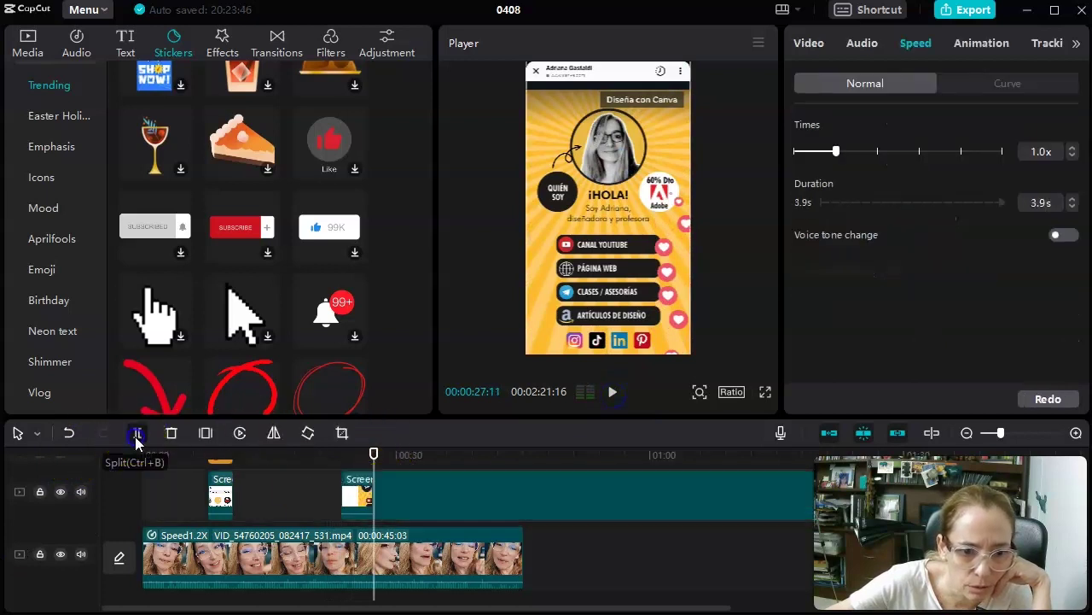
# Step: Trim the start of the recording piece after the split, move it back against the link page piece, and play back the join
pyautogui.click(375, 485)
pyautogui.moveTo(373, 485); pyautogui.dragTo(441, 496)
pyautogui.click(515, 503)
pyautogui.moveTo(514, 503); pyautogui.dragTo(440, 500)
pyautogui.click(612, 393)
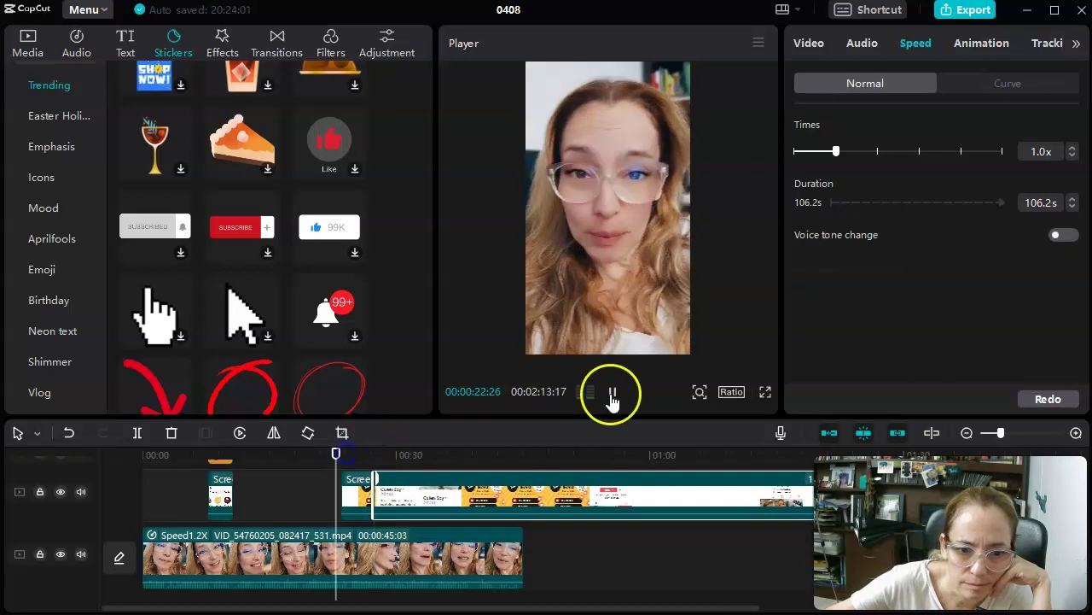
pyautogui.click(612, 397)
pyautogui.click(411, 474)
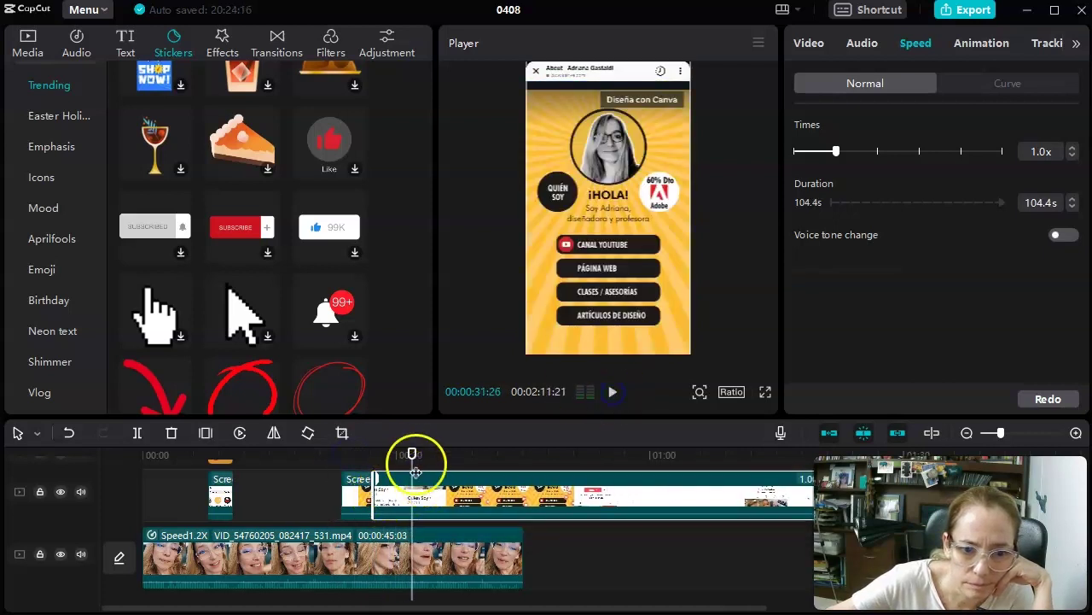
# Step: Set the last screen recording piece's speed to 1.4x, shorten its end to fit within the talking clip, and play back the edit
pyautogui.click(835, 152)
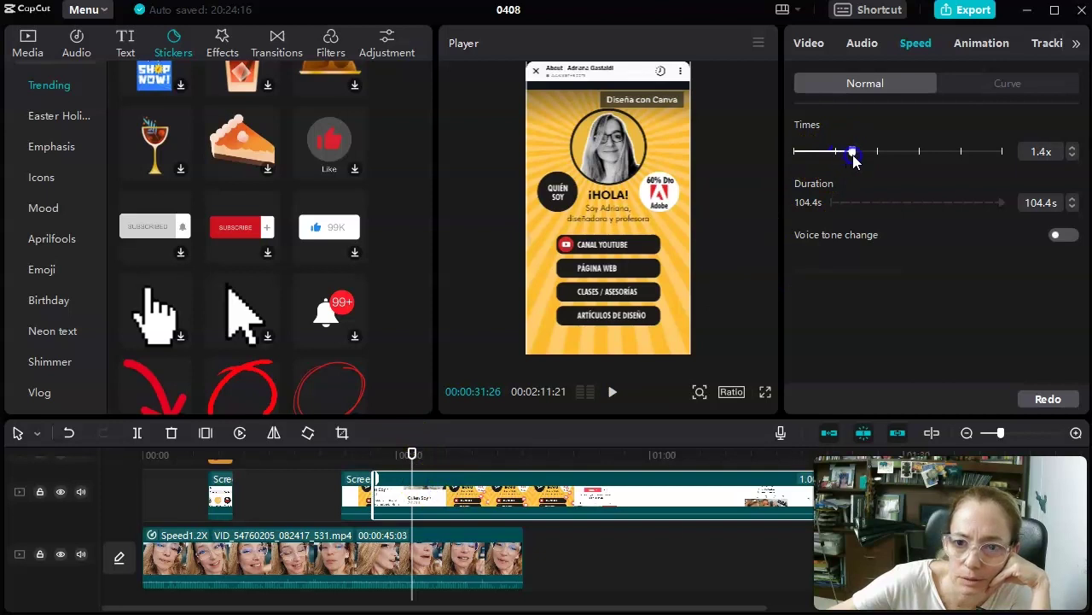
pyautogui.click(604, 383)
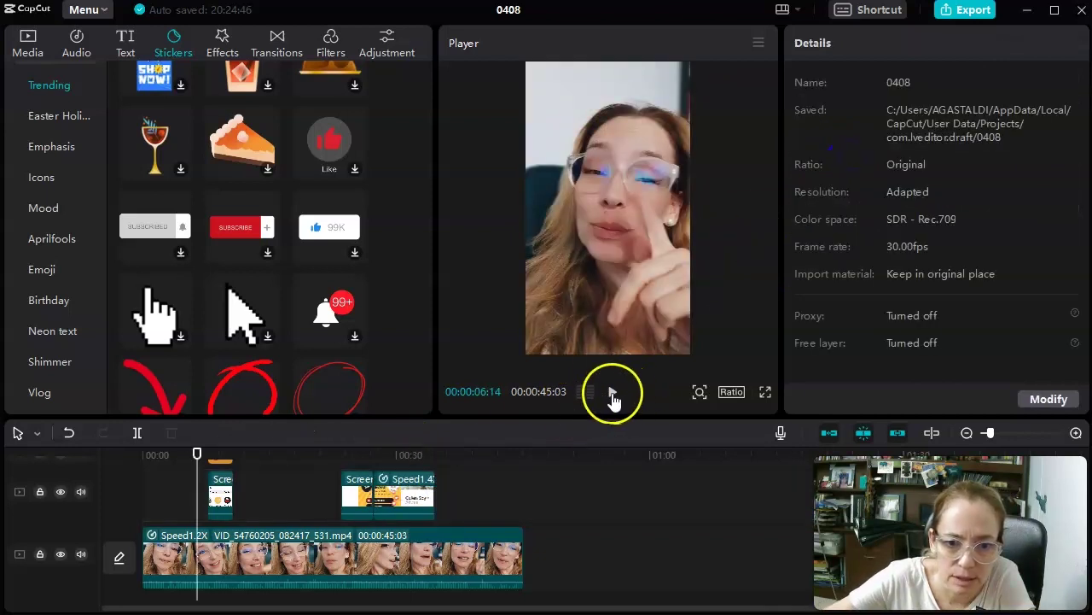
pyautogui.click(613, 394)
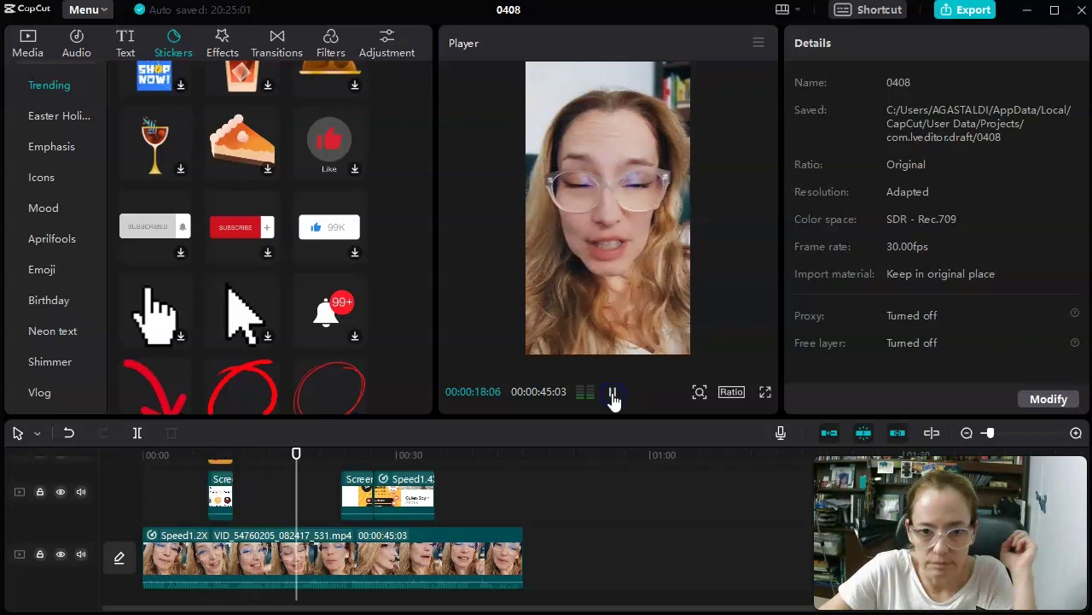
# Step: Move the link page pieces earlier to about 20 seconds, adjust the 1.4x piece to last 9.3 seconds, and preview what follows
pyautogui.moveTo(354, 502); pyautogui.dragTo(324, 501)
pyautogui.moveTo(432, 496)
pyautogui.mouseDown()
pyautogui.moveTo(405, 496)
pyautogui.moveTo(425, 495)
pyautogui.mouseUp()
pyautogui.click(450, 459)
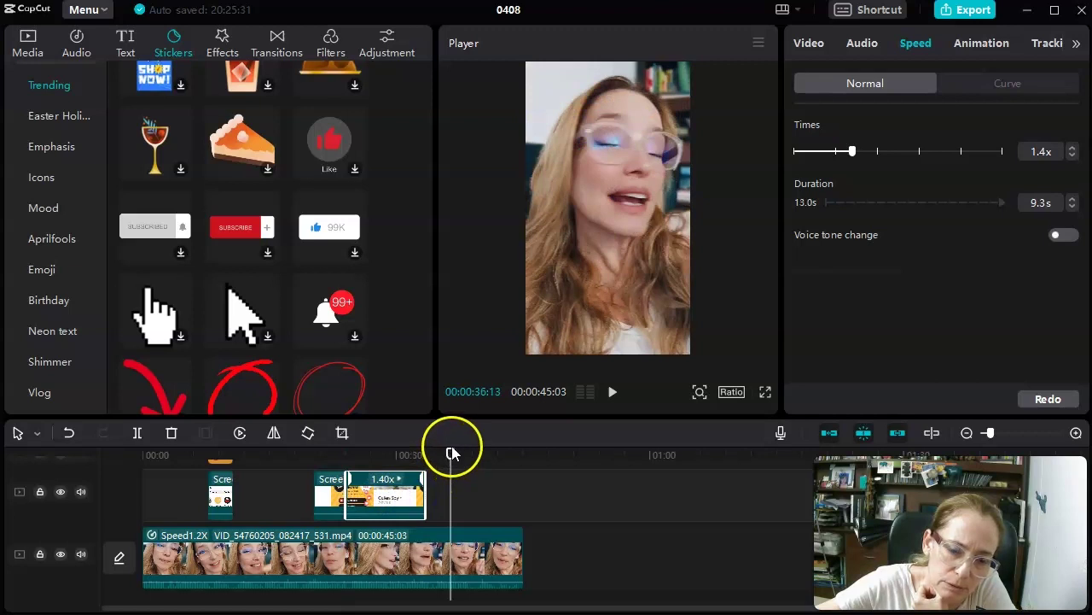
pyautogui.moveTo(452, 452); pyautogui.dragTo(410, 454)
pyautogui.click(611, 393)
pyautogui.click(612, 395)
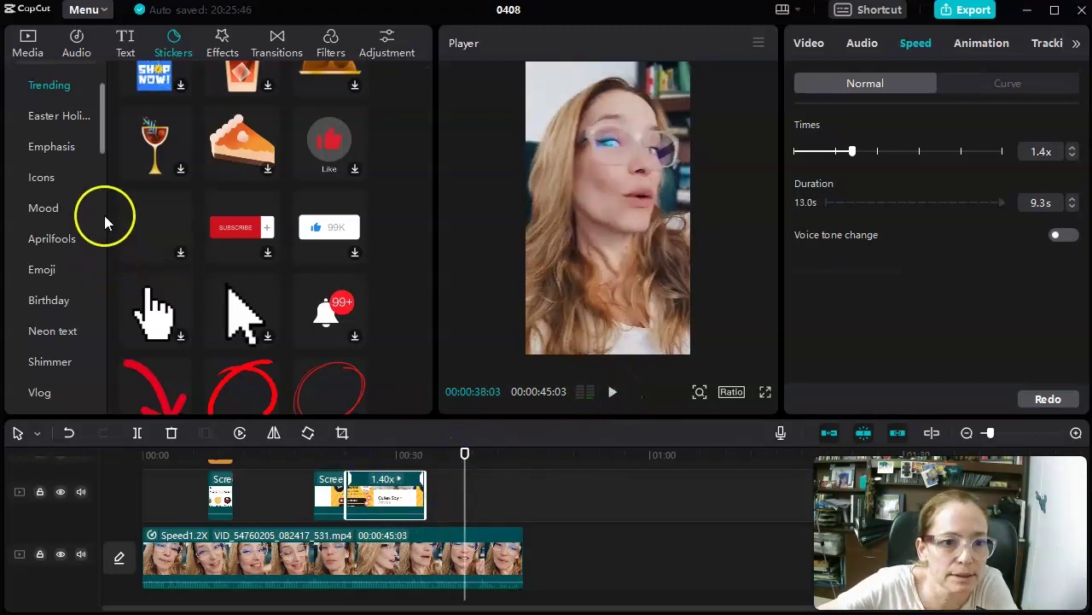
# Step: Place TREE 2.jpg above the talking clip at about 35 seconds, shrink it slightly, and move it lower in the frame
pyautogui.click(25, 49)
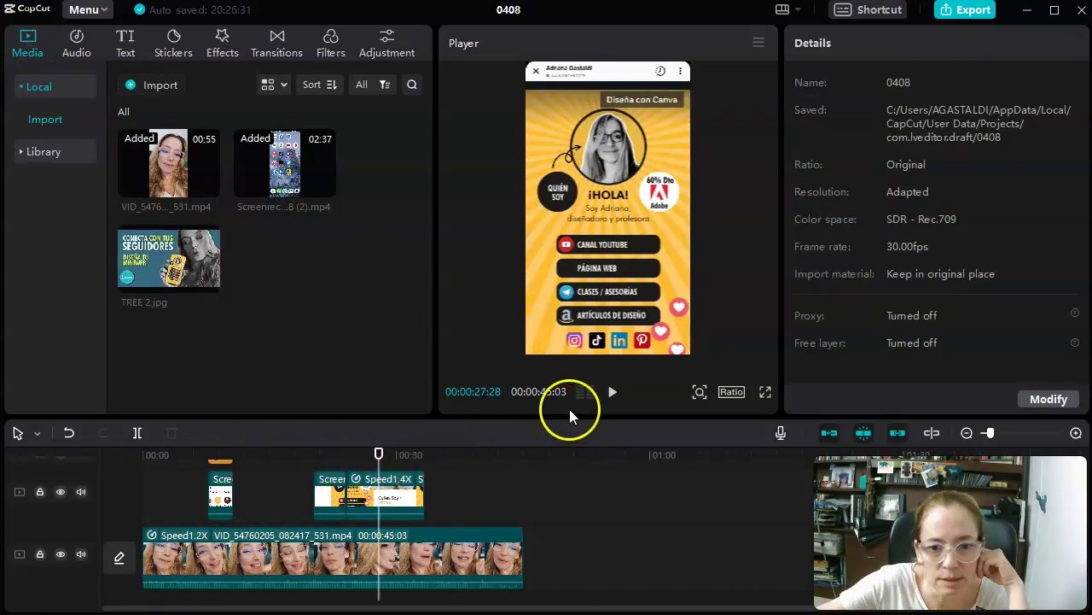
pyautogui.moveTo(183, 256); pyautogui.dragTo(441, 506)
pyautogui.moveTo(524, 162); pyautogui.dragTo(543, 171)
pyautogui.moveTo(593, 210); pyautogui.dragTo(594, 282)
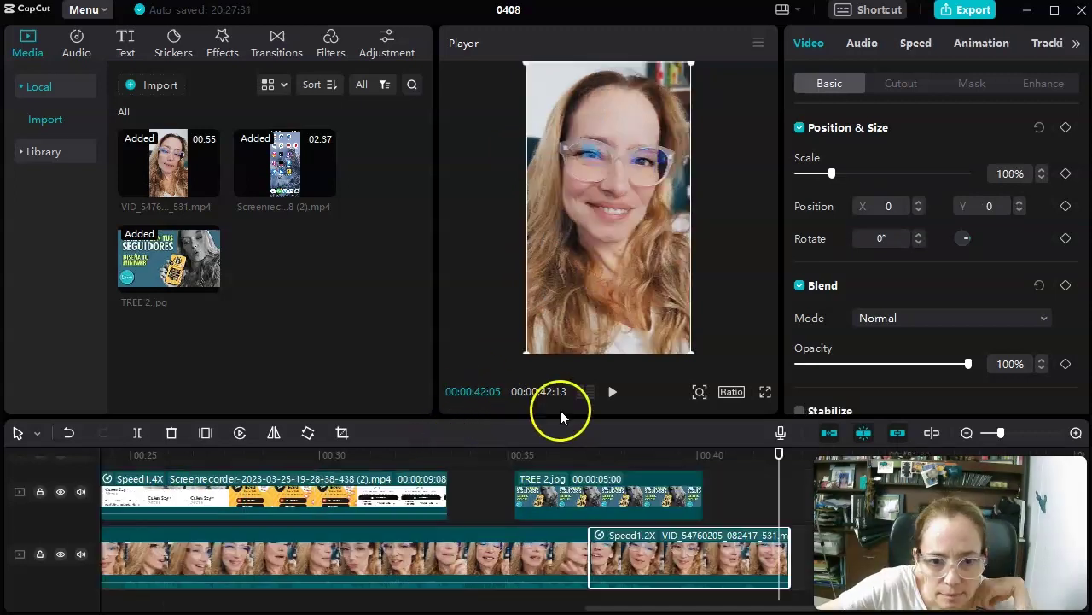
# Step: Trim the talking clip's end to 00:00:42:05 and add LO ENCUENTRAS EN.mp4 directly after it on the main track
pyautogui.moveTo(785, 544); pyautogui.dragTo(779, 544)
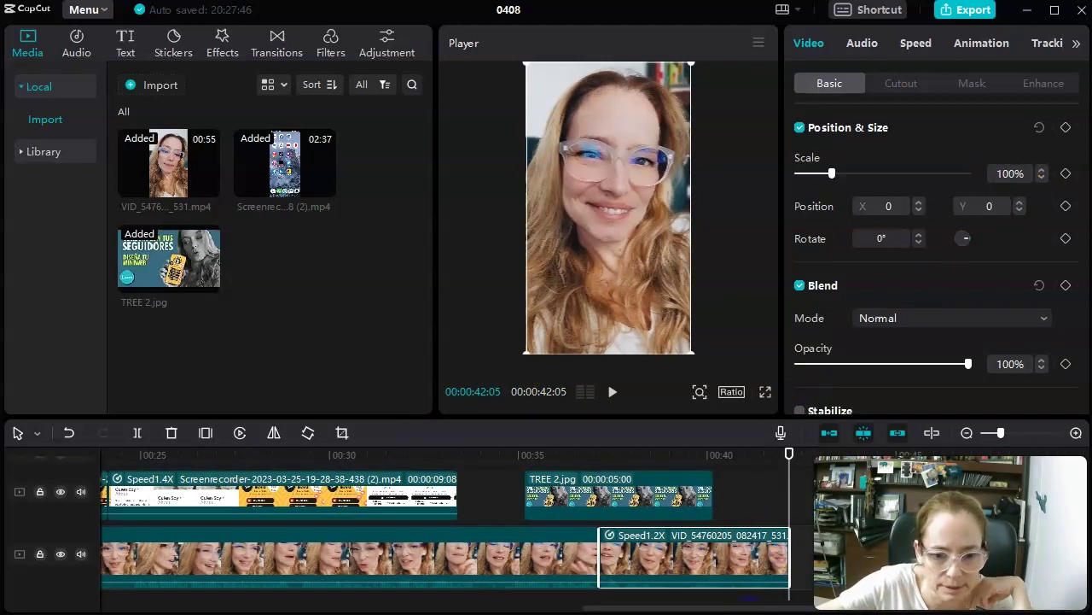
pyautogui.moveTo(1091, 273); pyautogui.dragTo(392, 268)
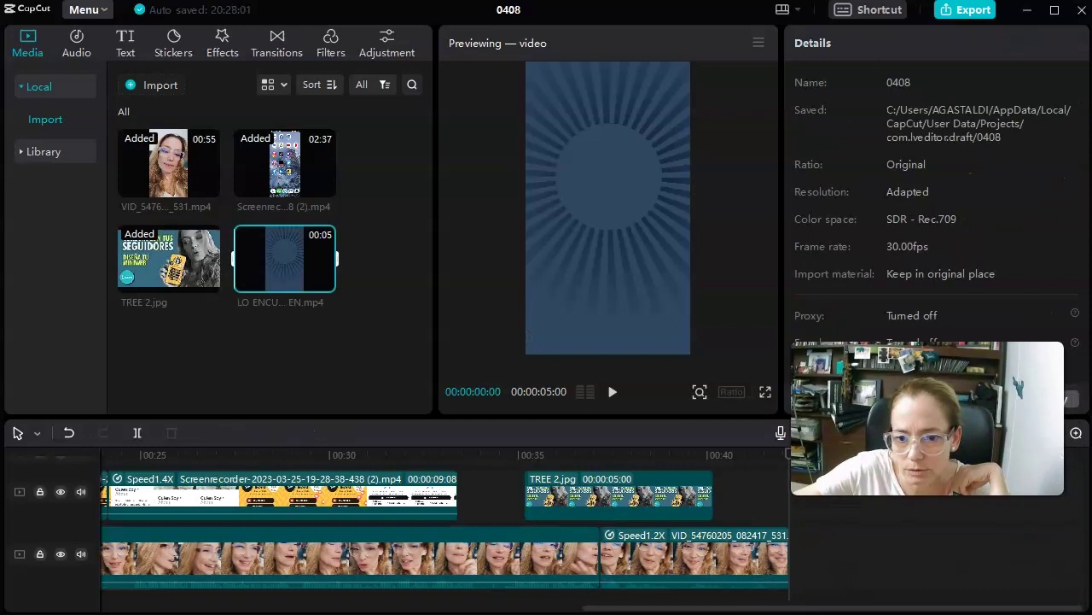
pyautogui.moveTo(297, 263); pyautogui.dragTo(802, 556)
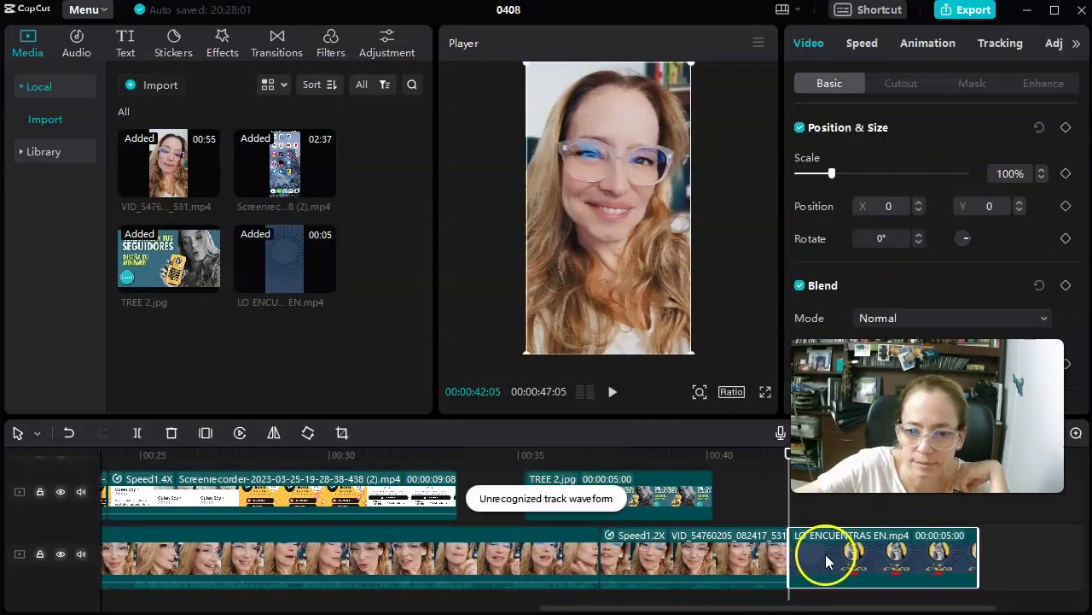
# Step: Set the closing animation's speed to 1.3x and add the Anti-CW Swirl transition between the talking clip and it
pyautogui.click(860, 43)
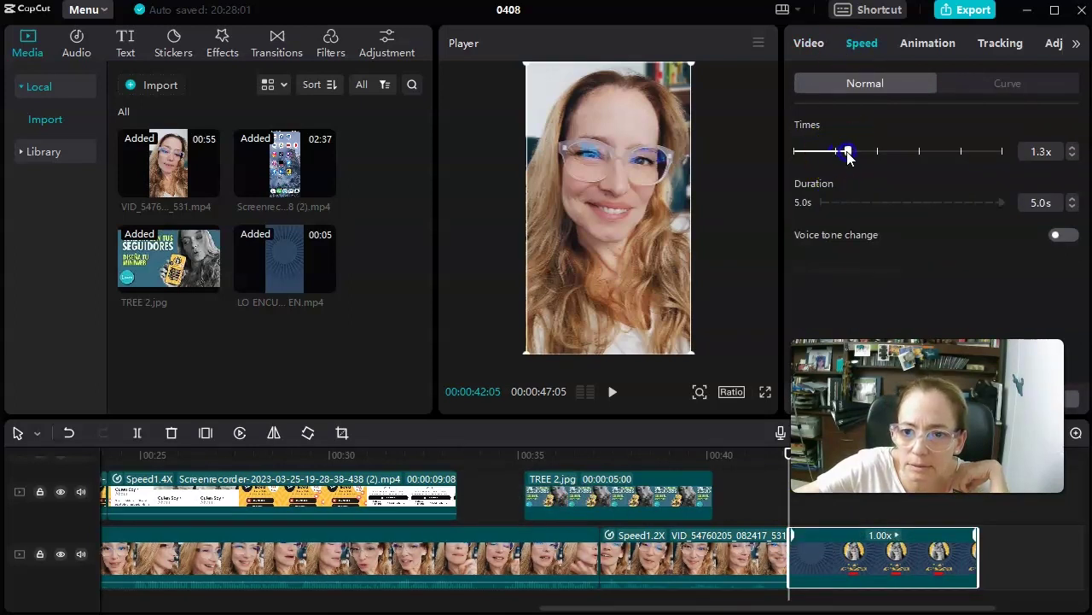
pyautogui.moveTo(848, 154); pyautogui.dragTo(848, 155)
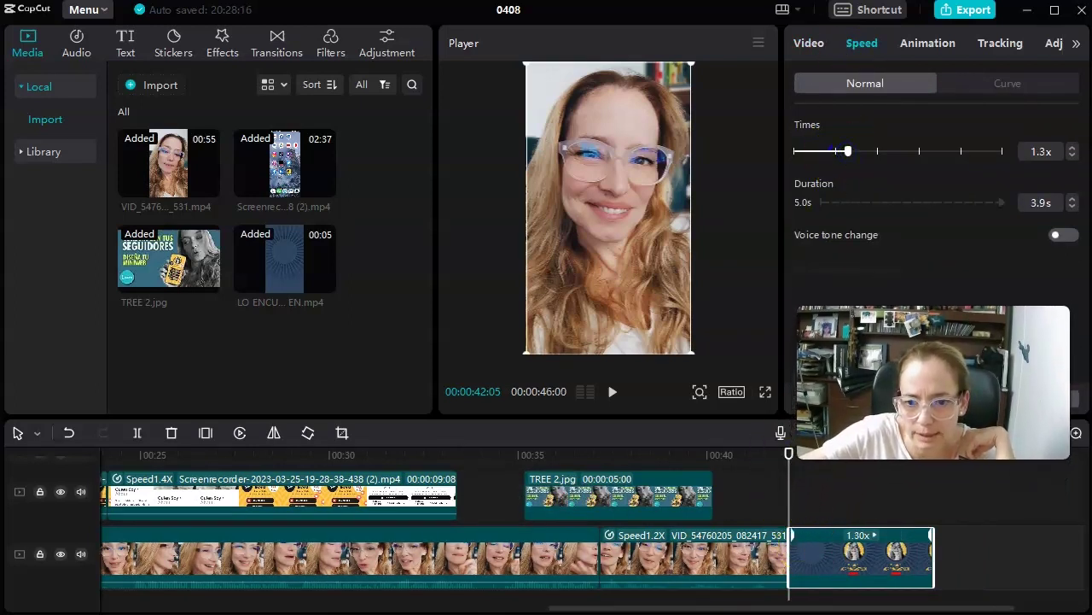
pyautogui.click(279, 43)
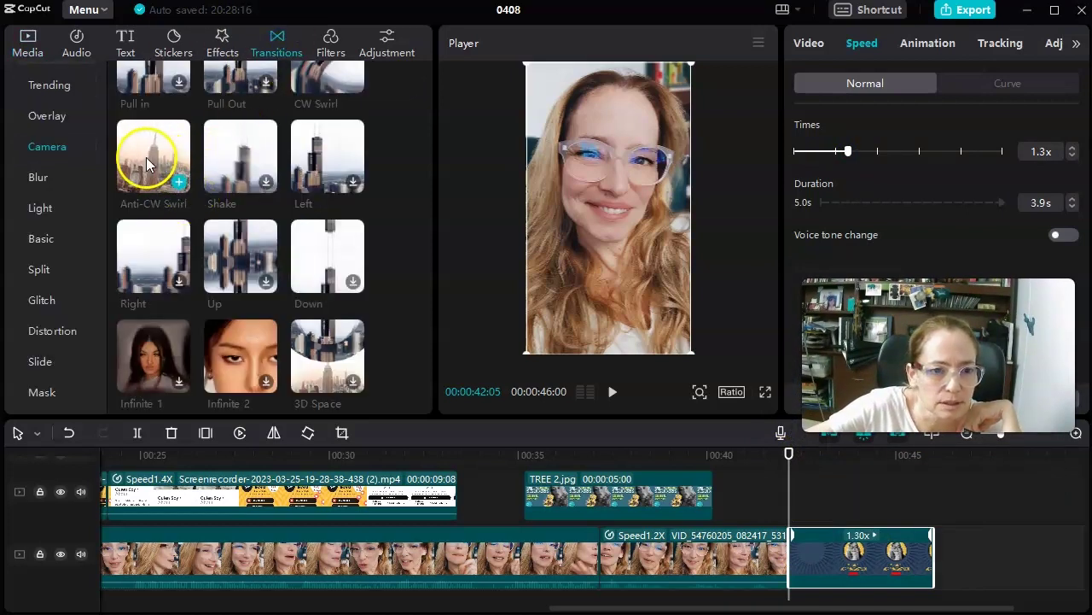
pyautogui.moveTo(128, 146); pyautogui.dragTo(787, 561)
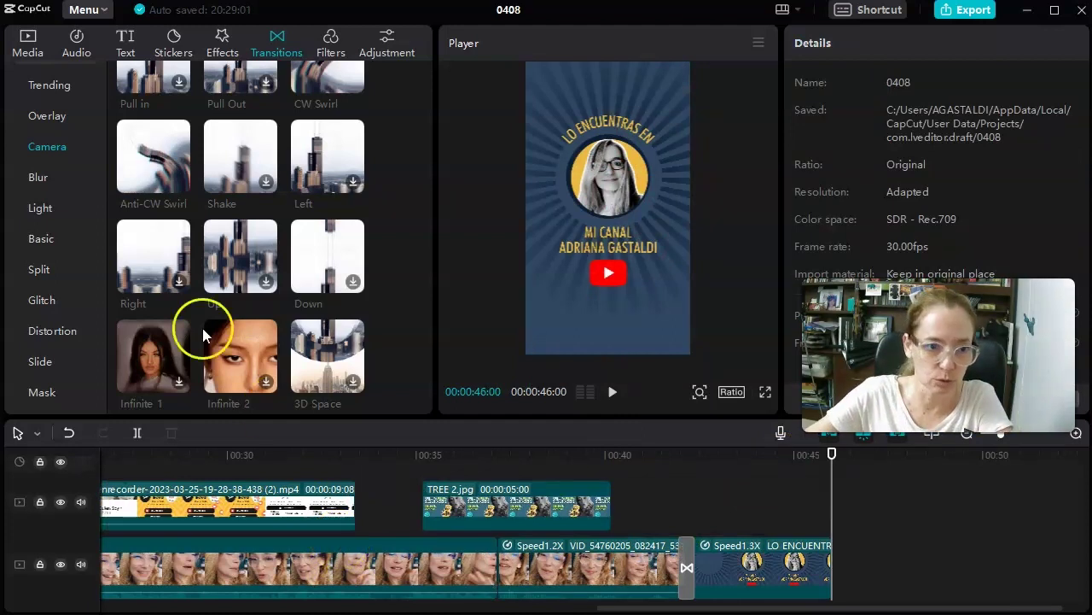
# Step: Generate auto captions for the video in Spanish (Latam)
pyautogui.click(127, 39)
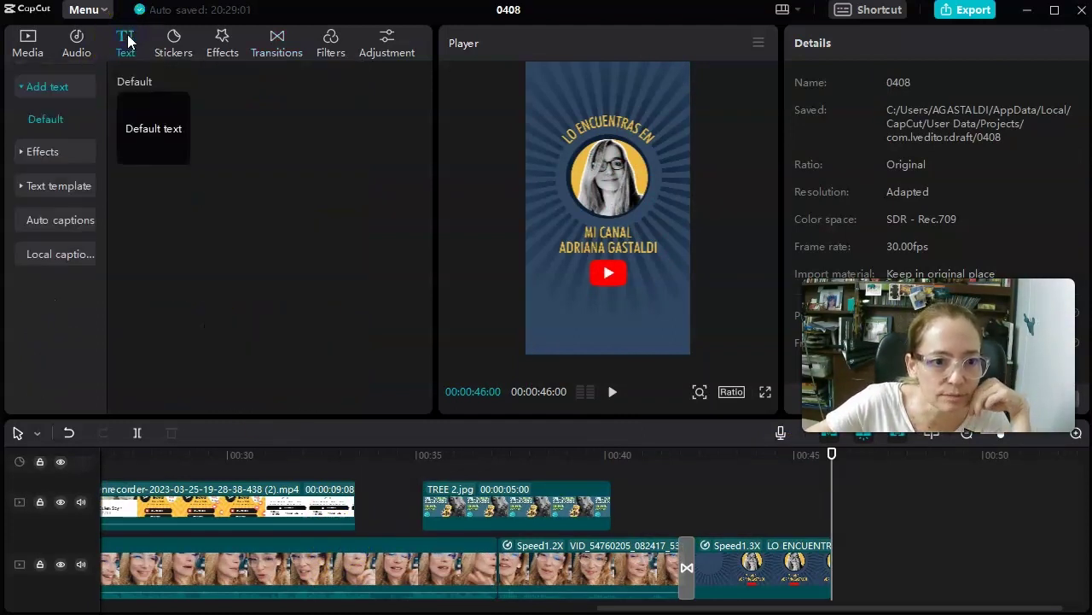
pyautogui.click(36, 219)
pyautogui.click(214, 274)
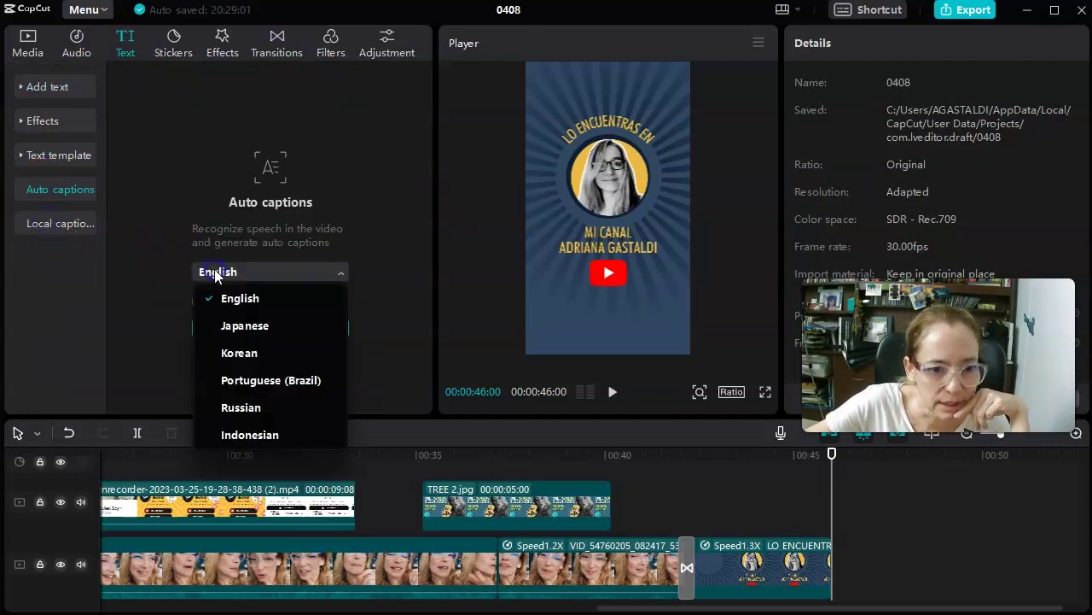
pyautogui.scroll(-1, 261, 393)
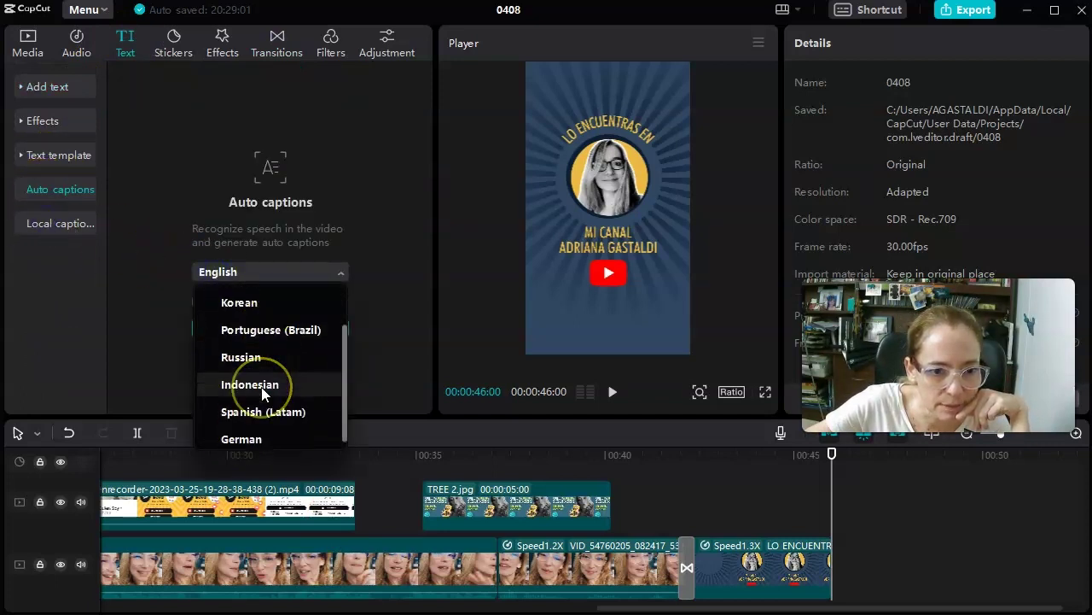
pyautogui.click(262, 403)
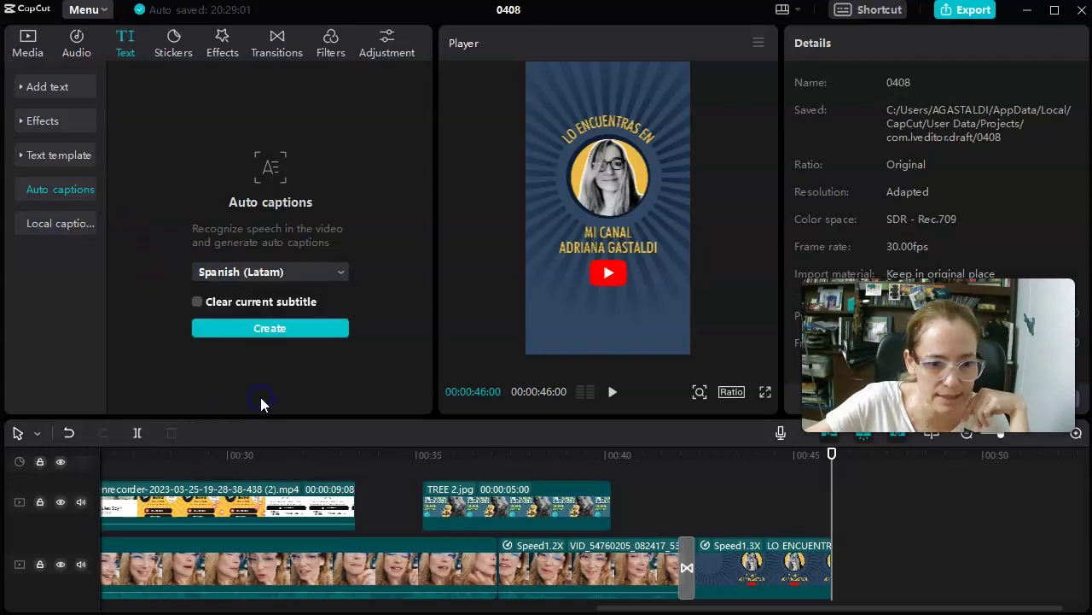
pyautogui.click(247, 328)
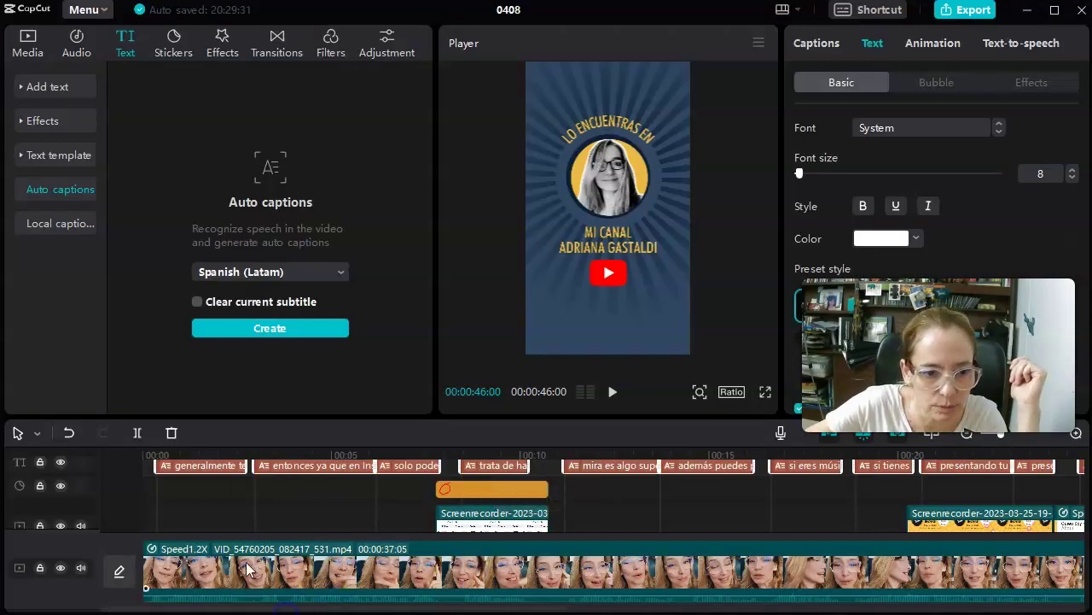
# Step: Set the font size of all captions to 9, check several points along the timeline, and return to the start
pyautogui.click(158, 455)
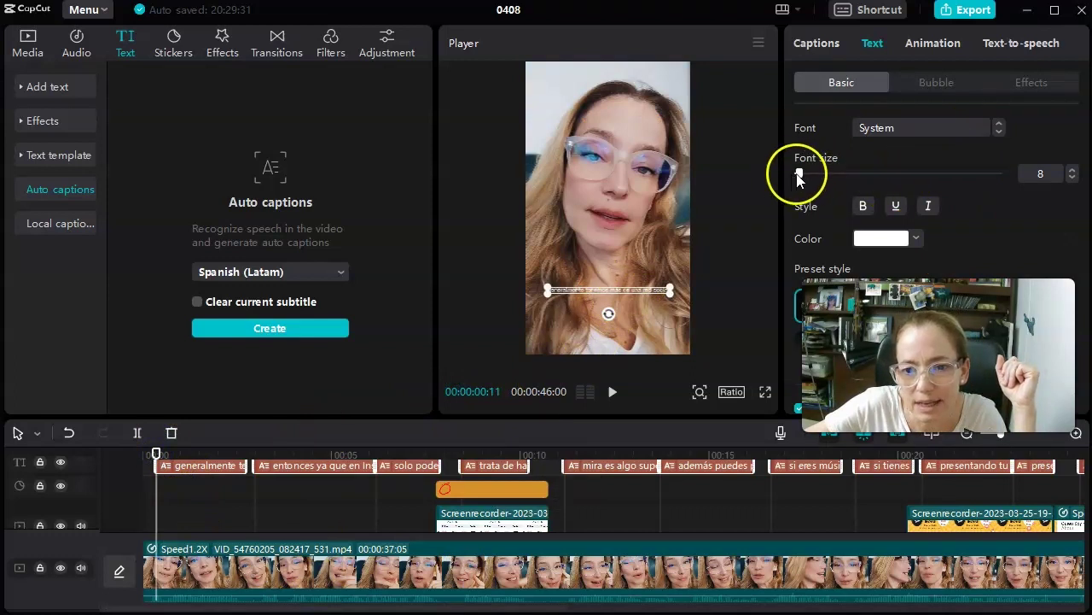
pyautogui.moveTo(799, 175); pyautogui.dragTo(799, 175)
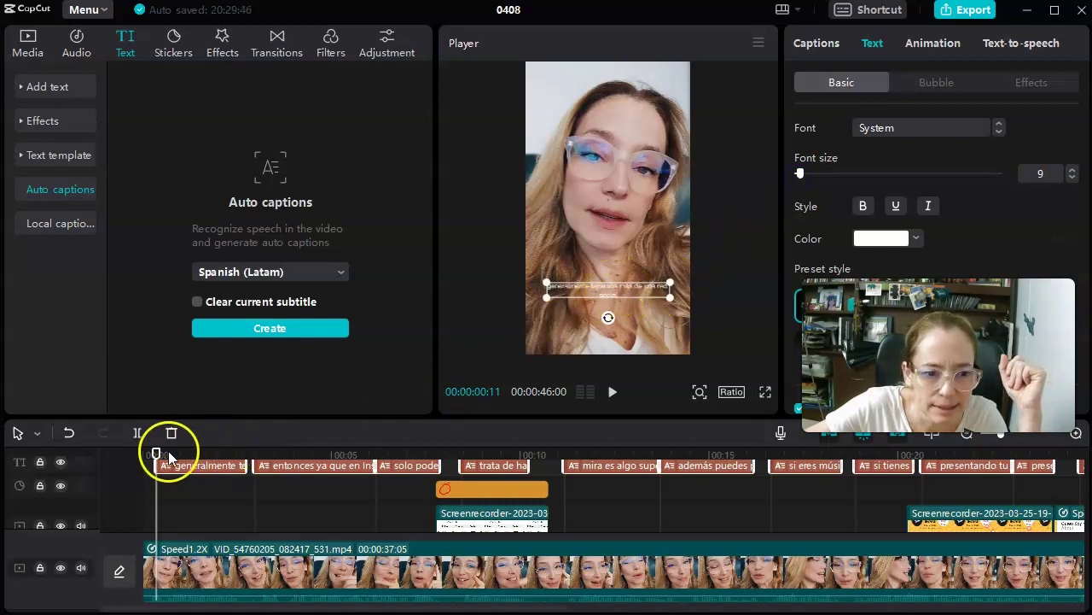
pyautogui.moveTo(156, 454); pyautogui.dragTo(587, 463)
pyautogui.click(551, 463)
pyautogui.click(715, 468)
pyautogui.click(973, 466)
pyautogui.click(871, 465)
pyautogui.click(351, 469)
pyautogui.press('Home')
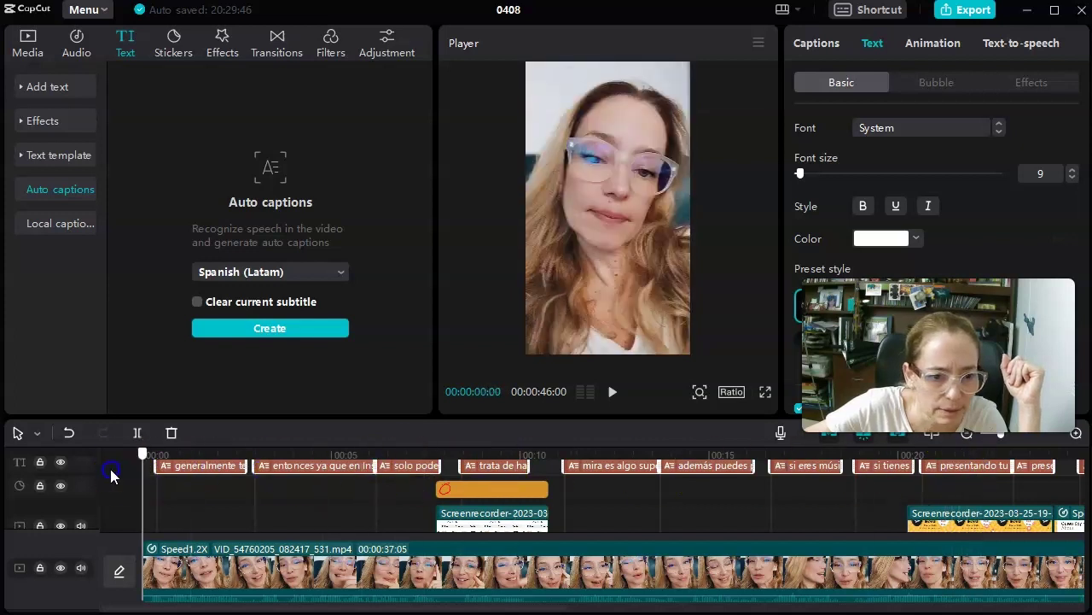
pyautogui.click(344, 506)
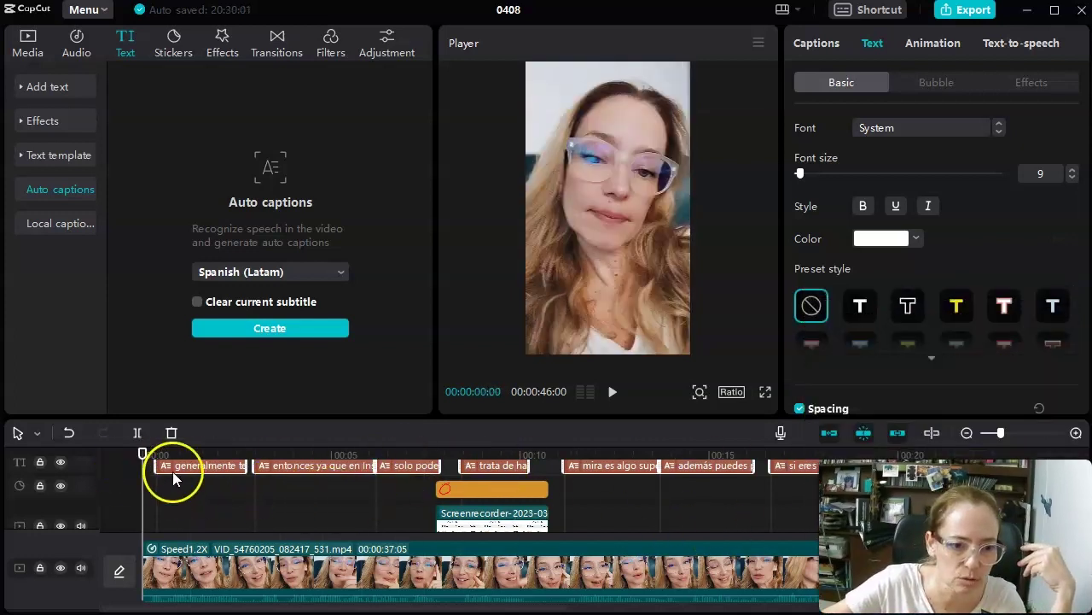
# Step: Select the first caption and examine the bubble and effect styles available for it
pyautogui.click(201, 468)
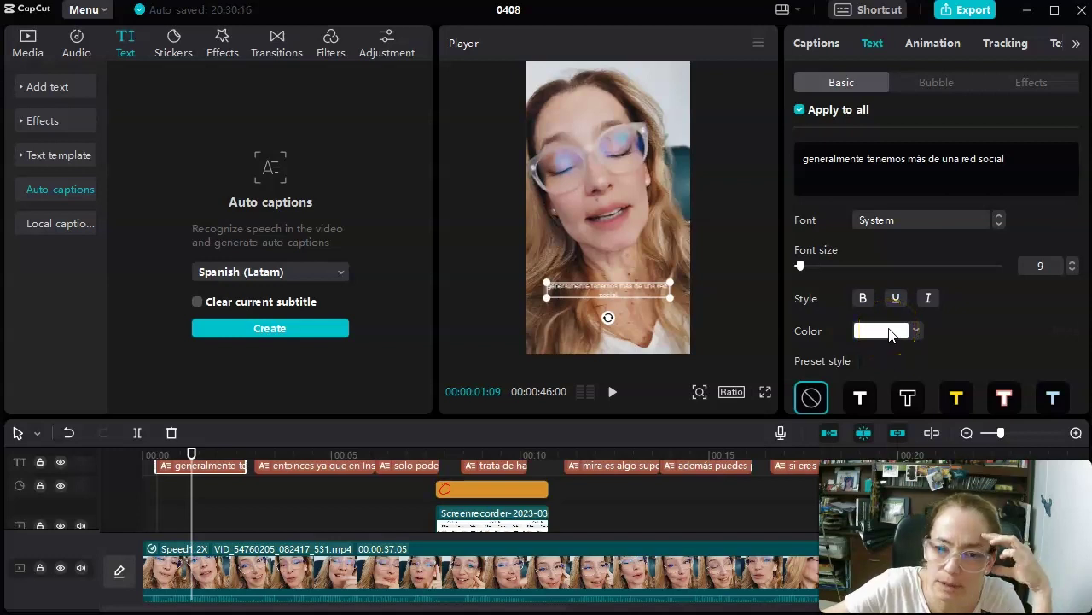
pyautogui.scroll(-3, 888, 331)
pyautogui.click(926, 83)
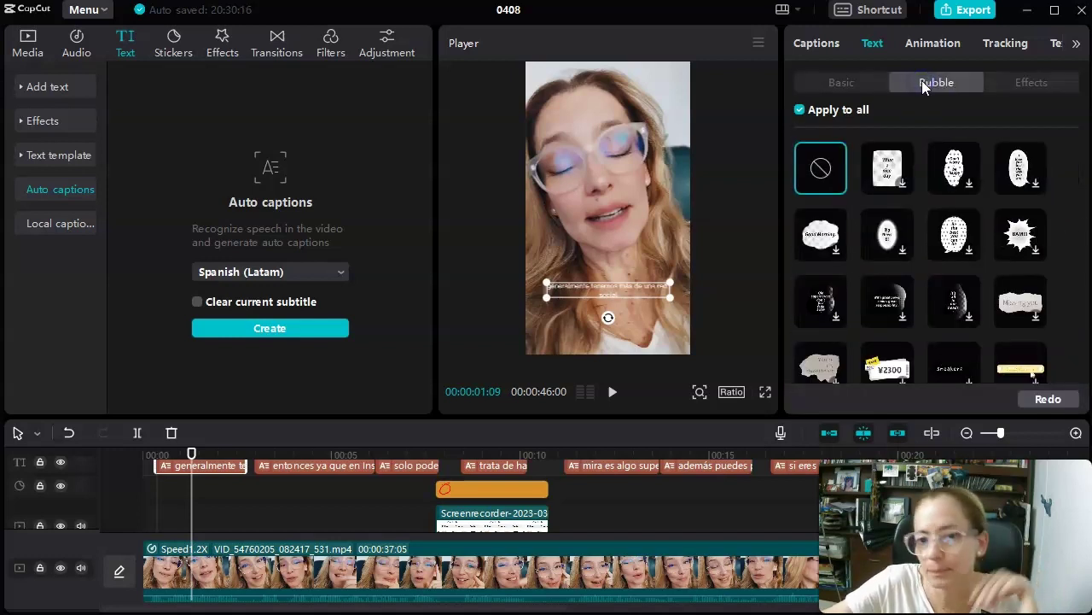
pyautogui.click(1021, 79)
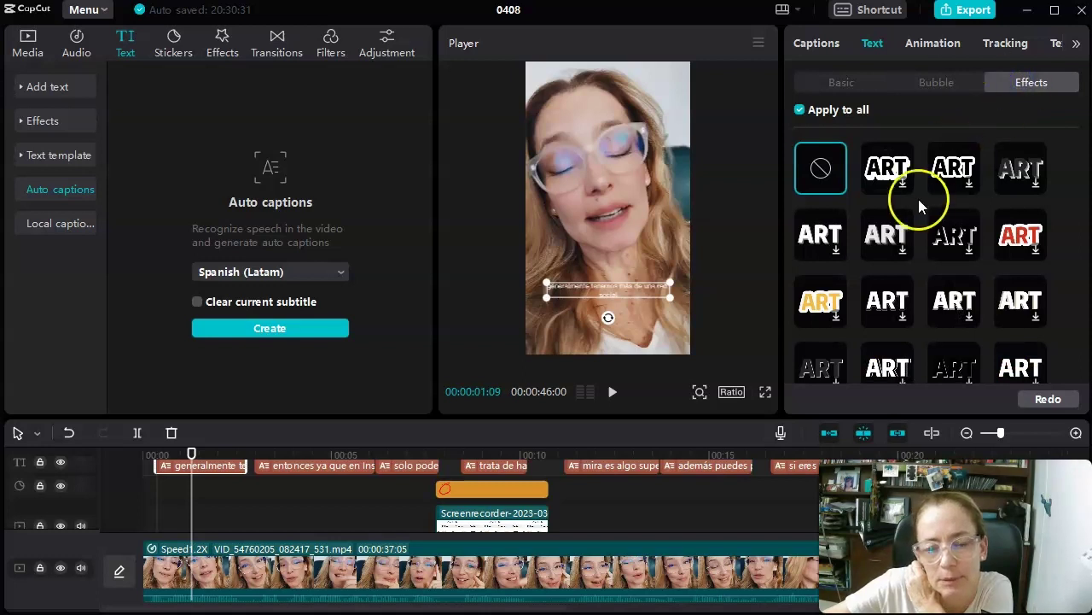
pyautogui.click(845, 82)
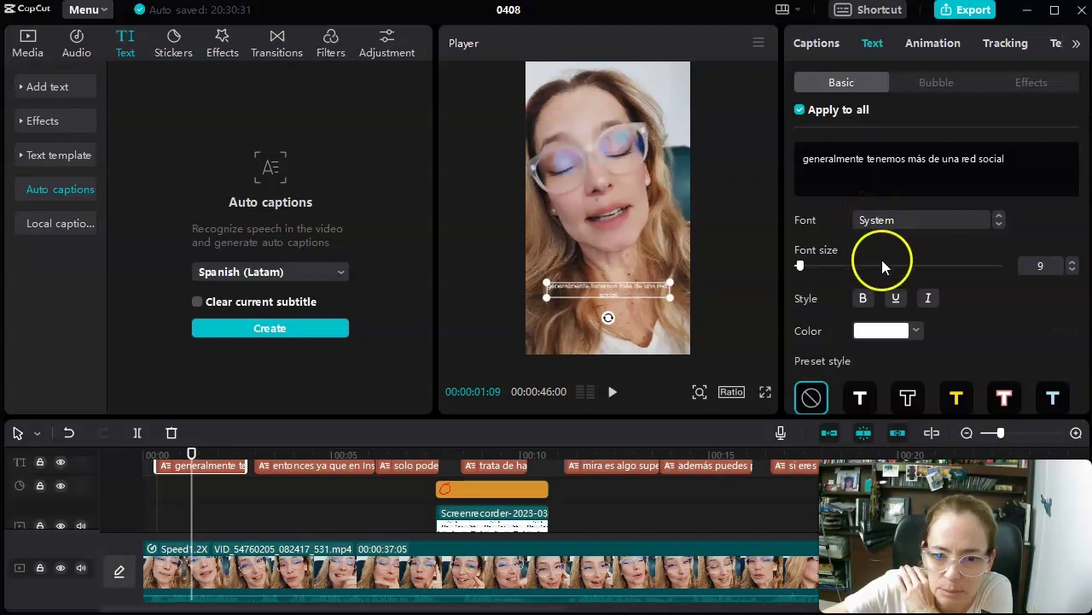
# Step: Try the plain white and the white-outlined black preset styles on all captions
pyautogui.scroll(-1, 875, 320)
pyautogui.click(860, 338)
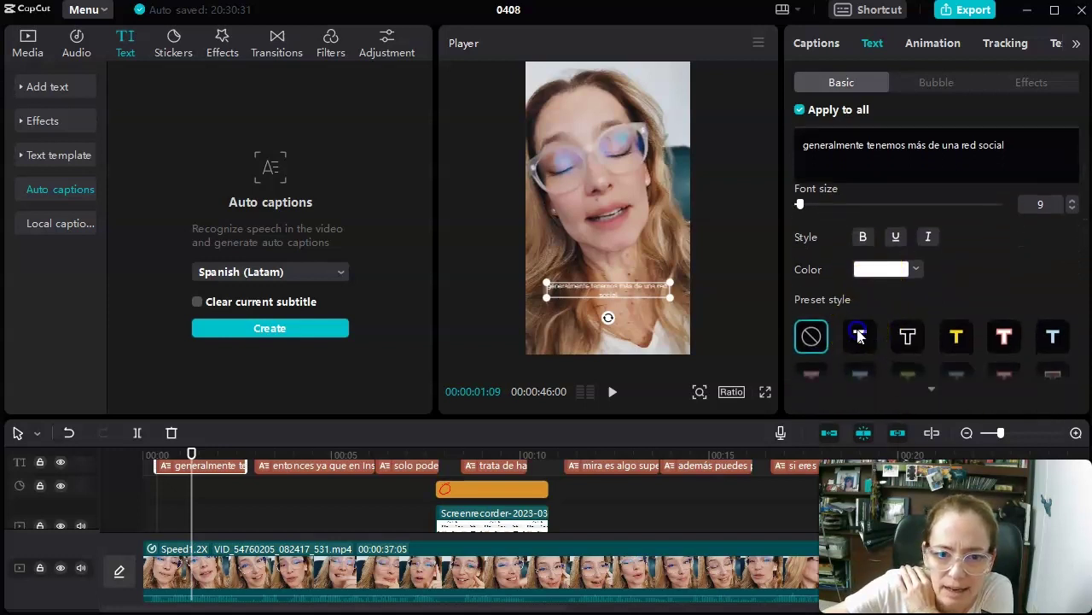
pyautogui.click(910, 338)
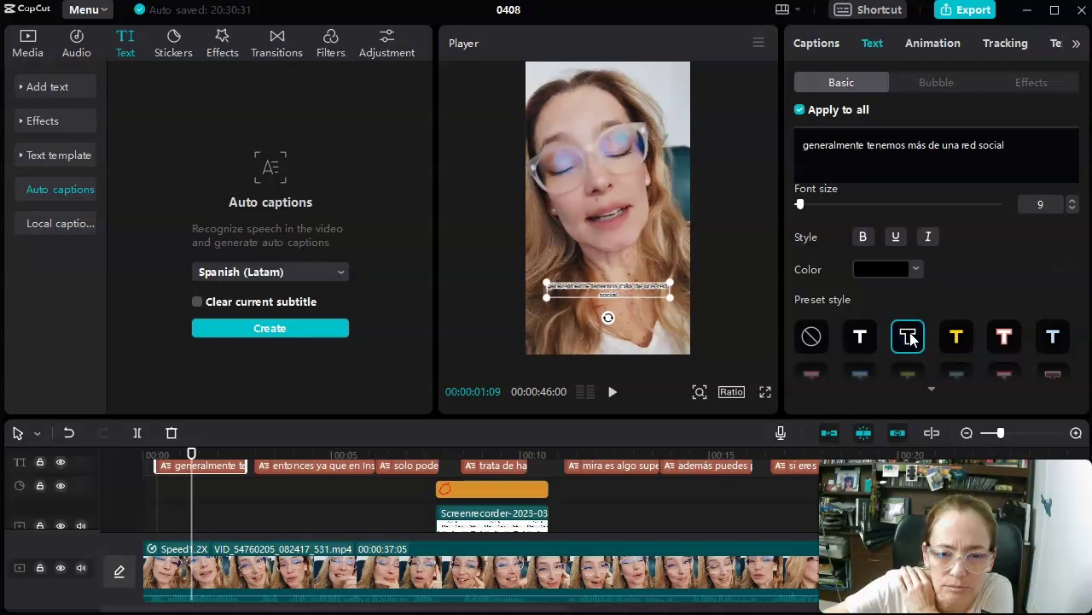
pyautogui.scroll(-10, 902, 329)
pyautogui.scroll(12, 902, 329)
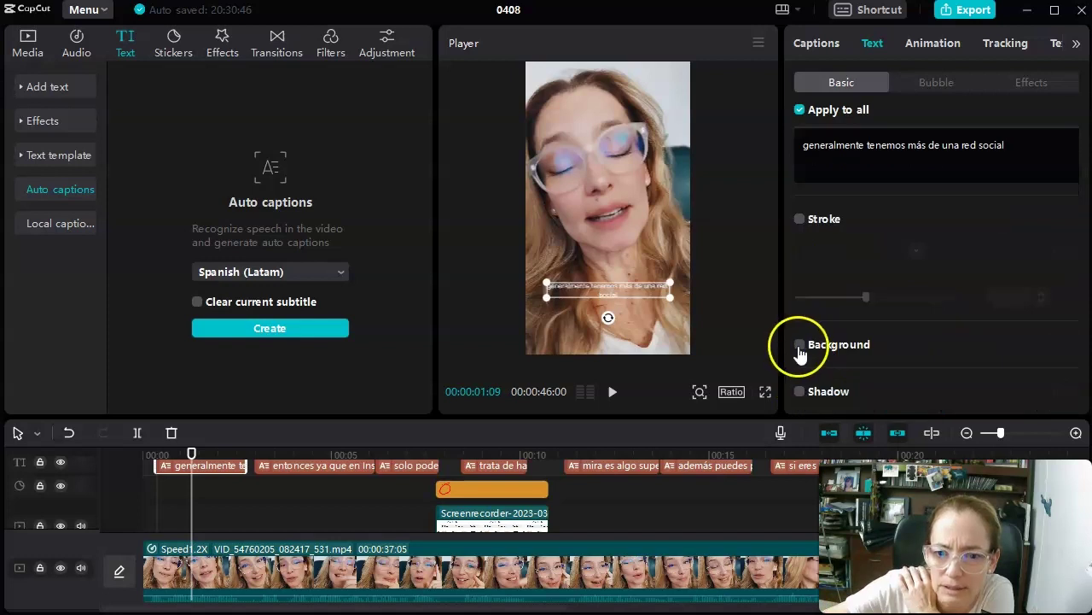
# Step: Give all captions a white background and set their text color to black
pyautogui.click(799, 345)
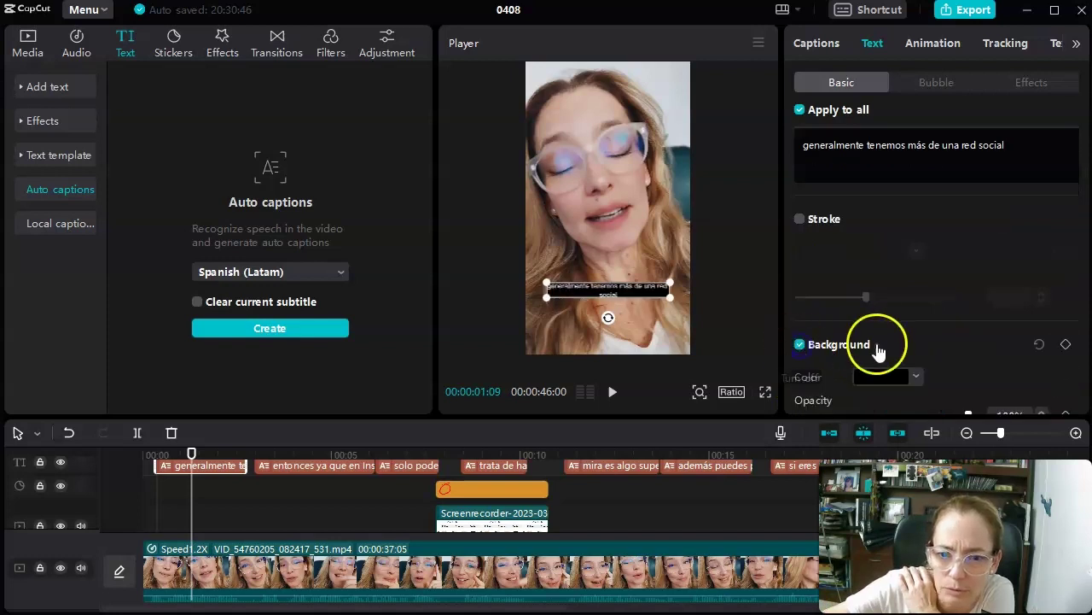
pyautogui.click(907, 377)
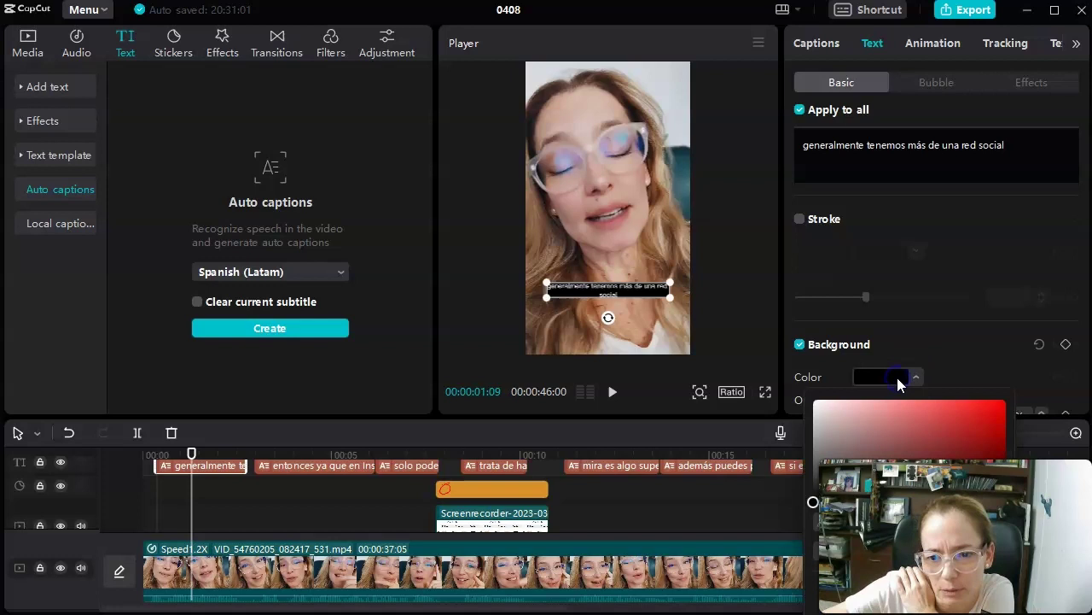
pyautogui.scroll(3, 873, 329)
pyautogui.click(906, 331)
pyautogui.moveTo(862, 384); pyautogui.dragTo(814, 459)
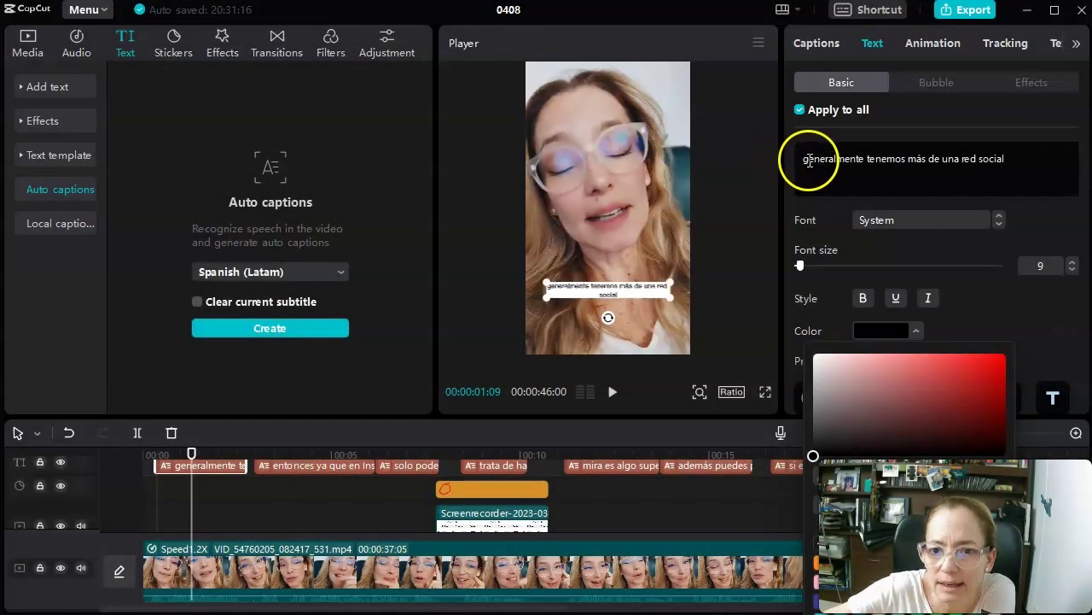
# Step: Capitalize the first word of the first caption and break it into two lines after "más"
pyautogui.click(803, 159)
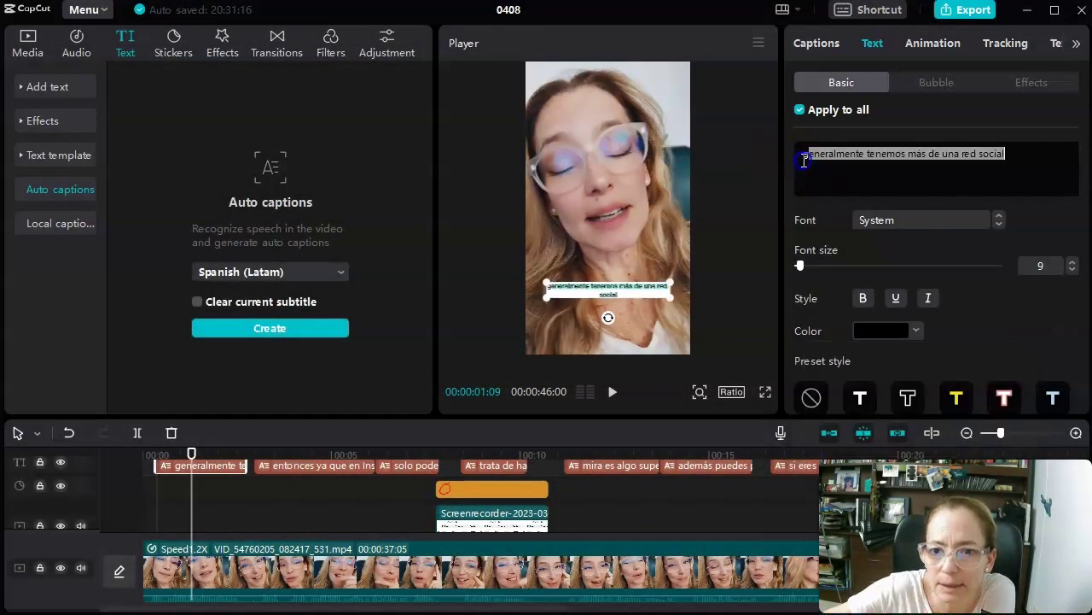
pyautogui.click(811, 156)
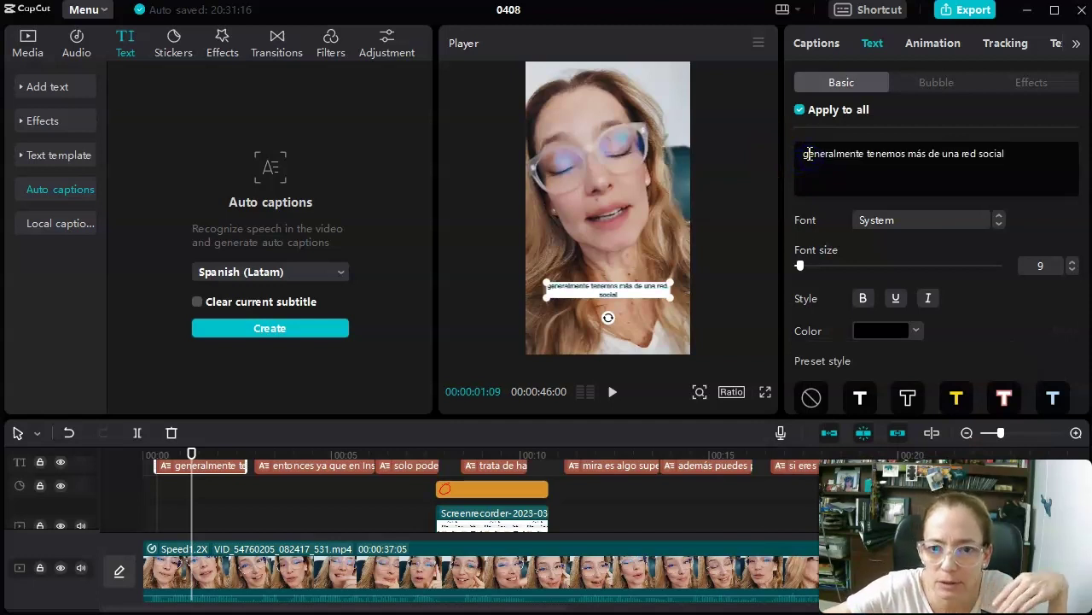
pyautogui.write('G')
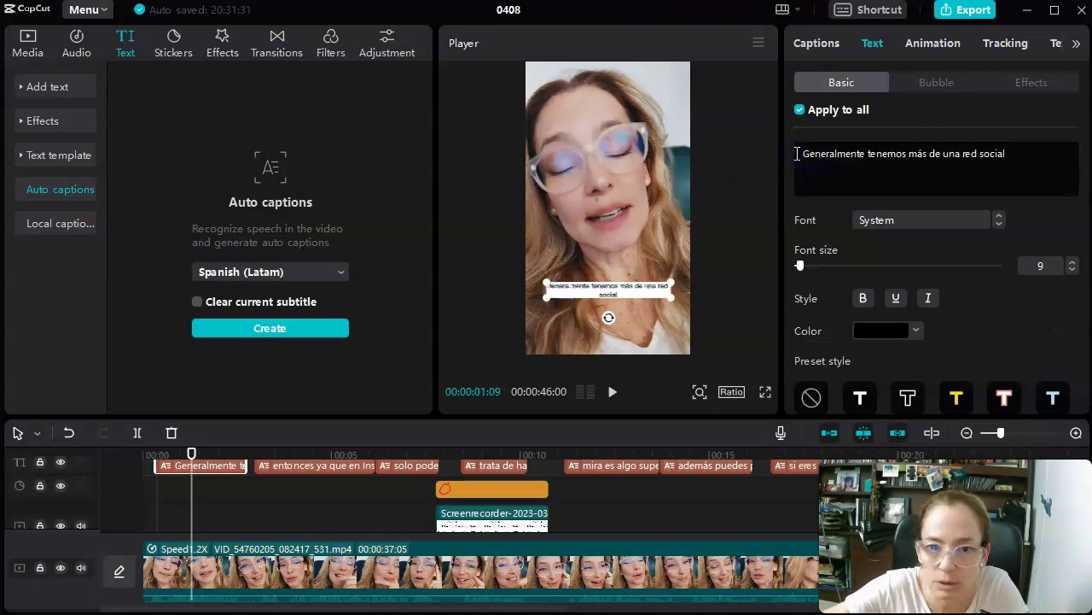
pyautogui.click(930, 154)
pyautogui.press('Return')
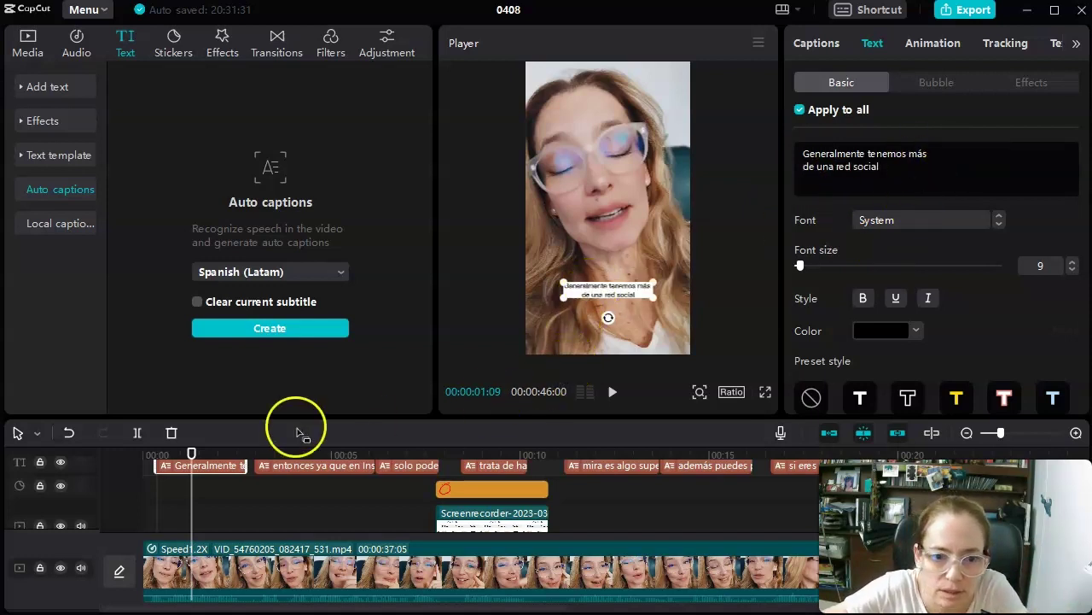
# Step: Enlarge the preview and break the second caption into two lines, "entonces ya que en" and "Instagram y en TikTok"
pyautogui.moveTo(193, 453); pyautogui.dragTo(293, 453)
pyautogui.moveTo(693, 395)
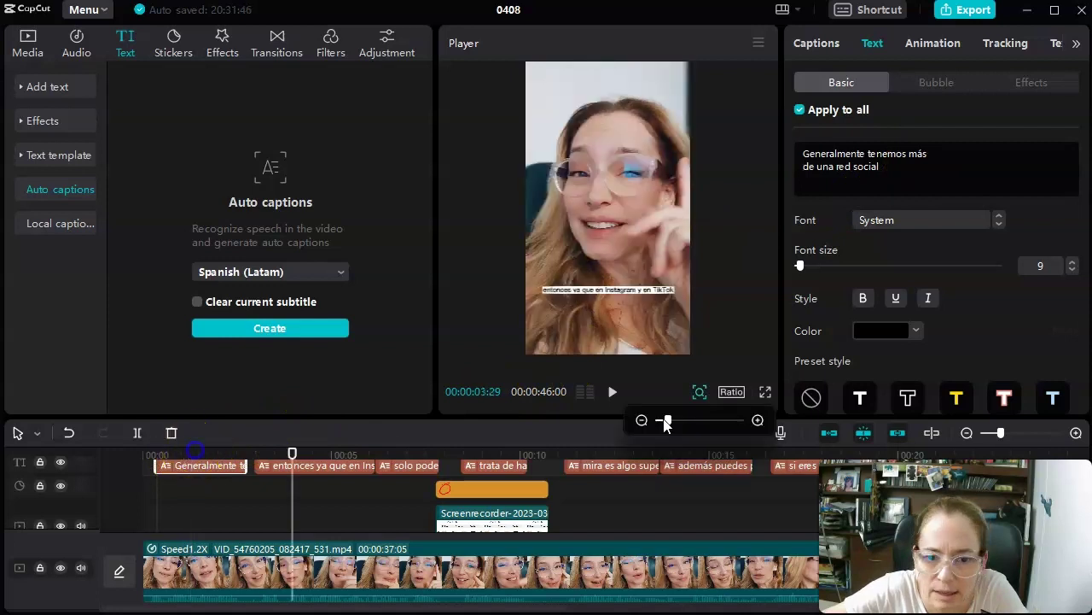
pyautogui.moveTo(667, 420); pyautogui.dragTo(681, 427)
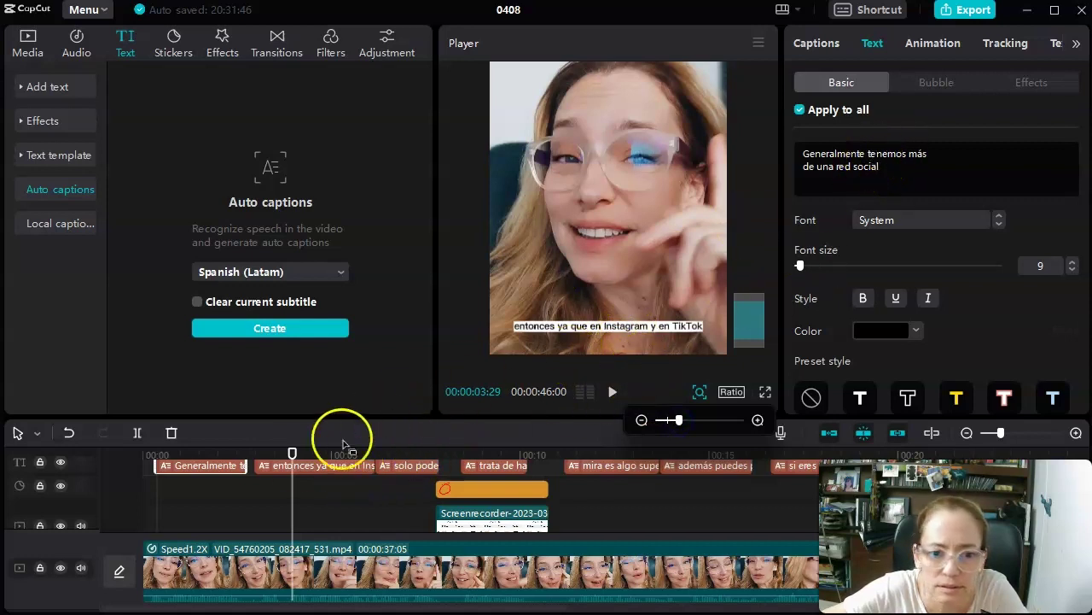
pyautogui.click(302, 466)
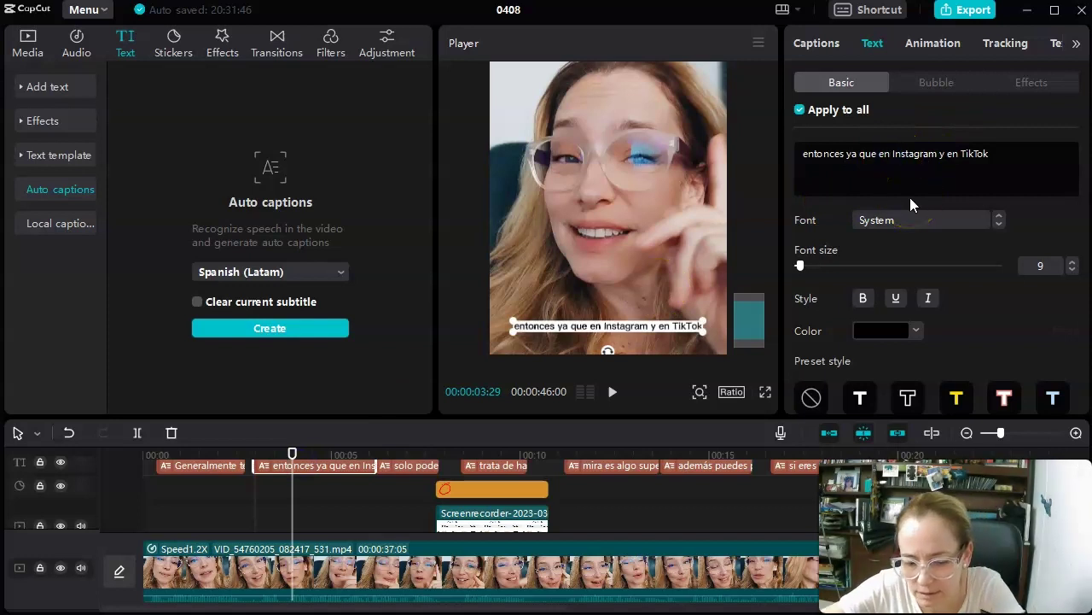
pyautogui.press('BackSpace')
pyautogui.press('Return')
# Step: Break the captions up to about 14 seconds into two lines, including "mira es algo superfácil que lo" above "puedes hacer en Canva"
pyautogui.click(815, 254)
pyautogui.click(487, 466)
pyautogui.click(920, 157)
pyautogui.press('Return')
pyautogui.click(707, 465)
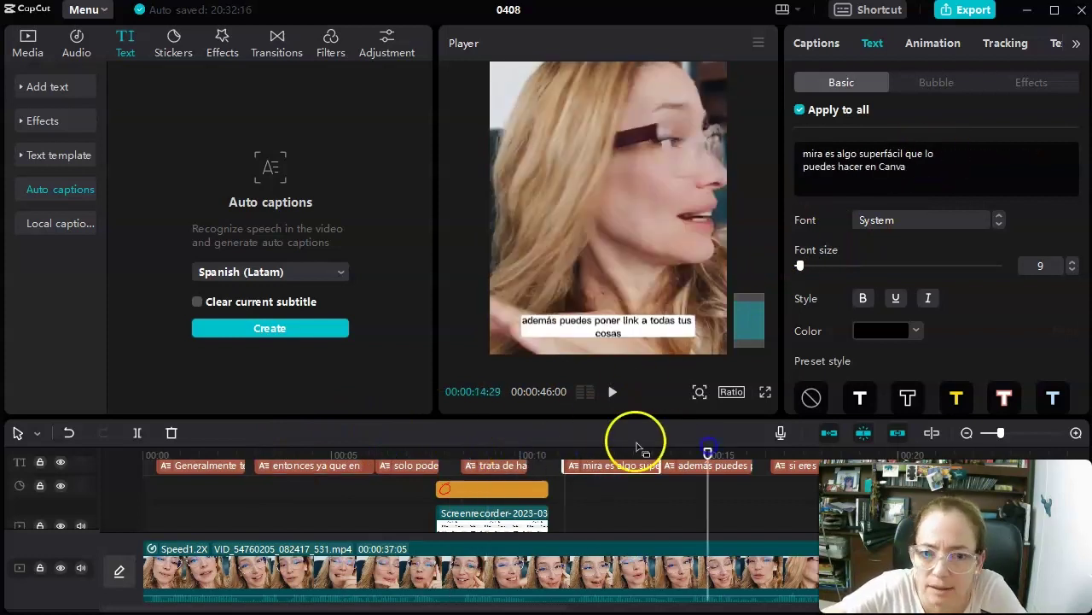
# Step: Check the captions after 15 seconds and break the one beginning "presentando tu" into two lines
pyautogui.click(785, 448)
pyautogui.click(939, 451)
pyautogui.click(981, 465)
pyautogui.click(917, 158)
pyautogui.press('Return')
# Step: Break the remaining long captions into two lines through the end, including "donde te explico bien" above "cómo hacerlo"
pyautogui.hscroll(5, 470, 592)
pyautogui.click(491, 465)
pyautogui.click(910, 155)
pyautogui.press('Return')
pyautogui.click(700, 451)
pyautogui.hscroll(6, 811, 499)
pyautogui.click(606, 452)
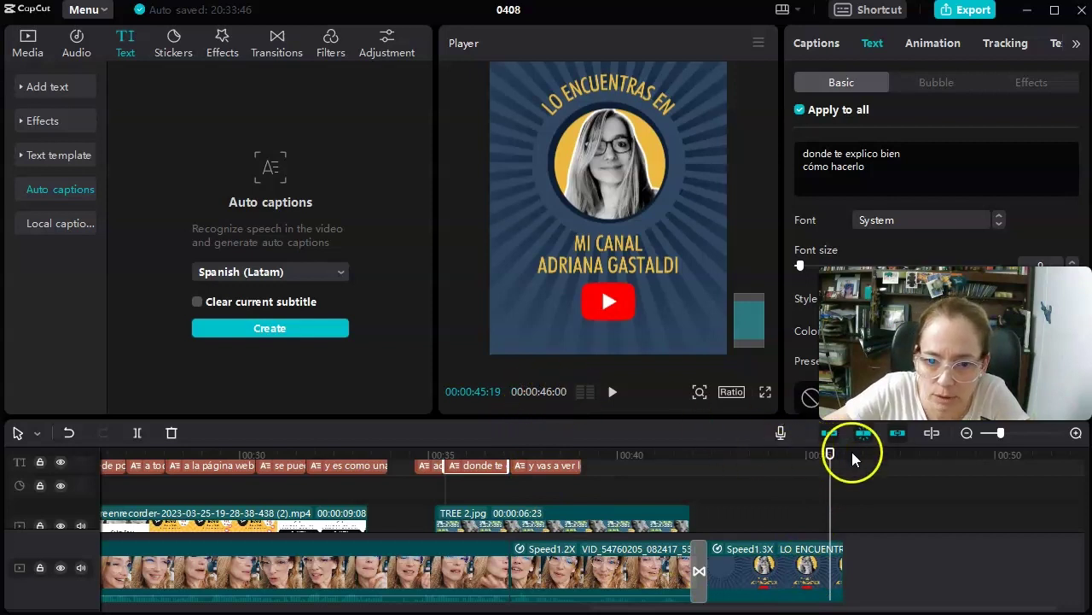
# Step: Return to the start of the video and play back the opening captions
pyautogui.moveTo(831, 456); pyautogui.dragTo(142, 454)
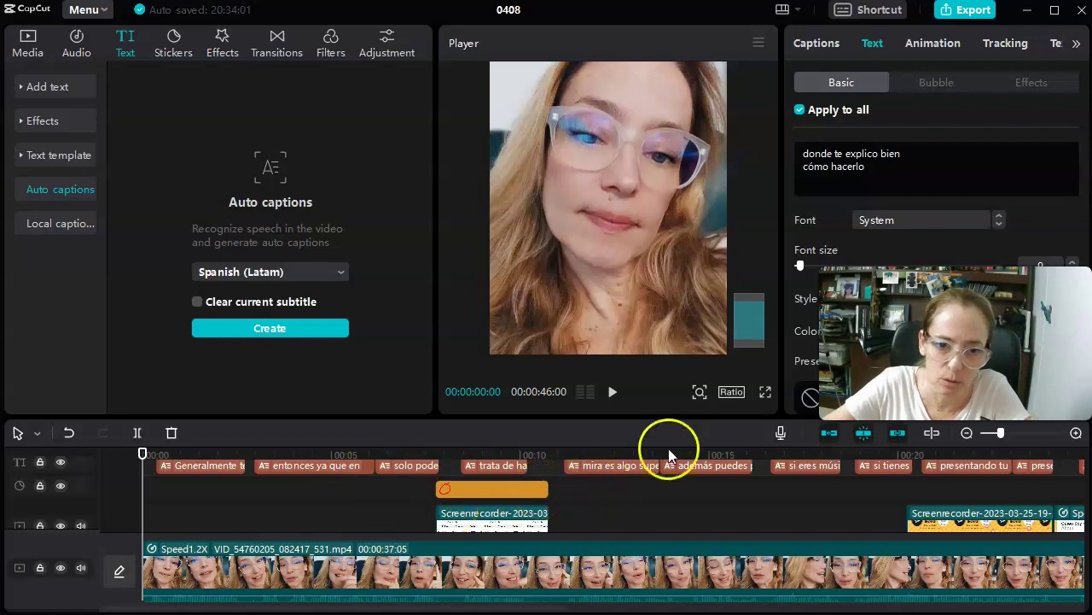
pyautogui.click(613, 393)
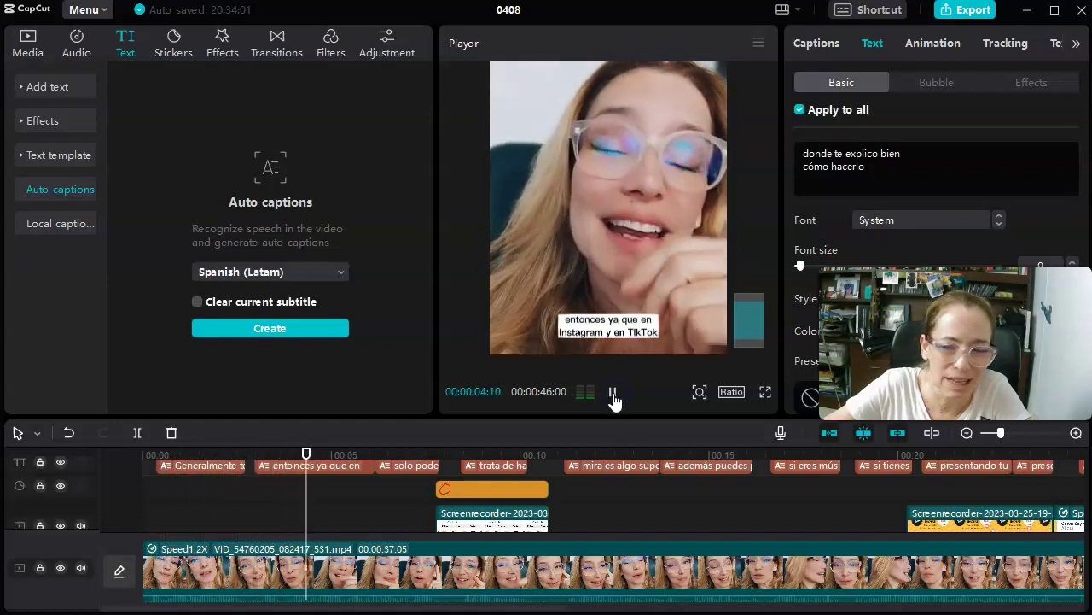
pyautogui.click(614, 393)
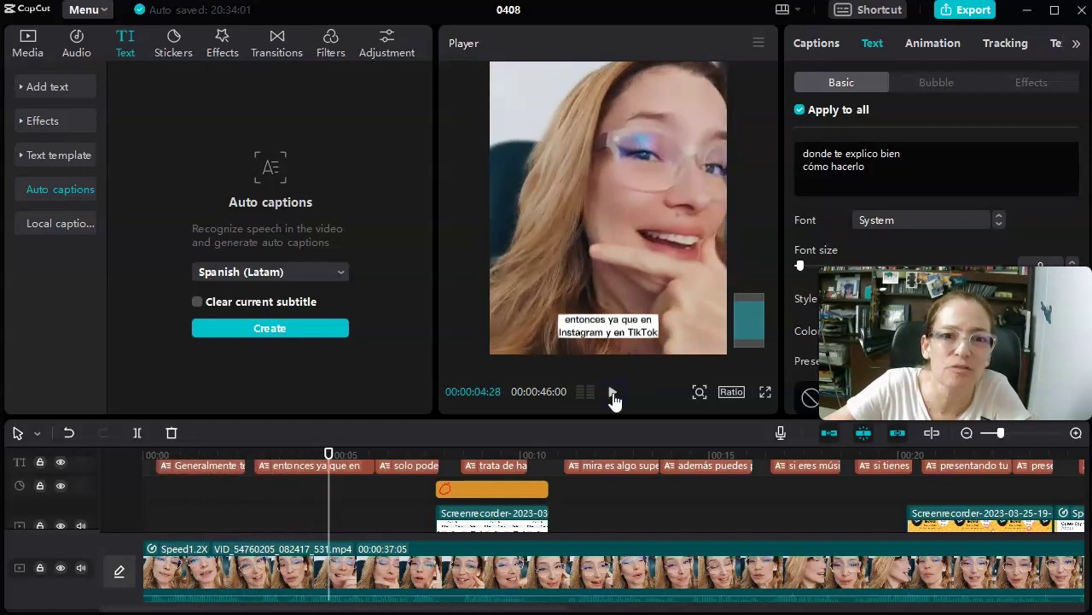
# Step: Play the captioned video nearly to its end and open its export settings
pyautogui.click(613, 394)
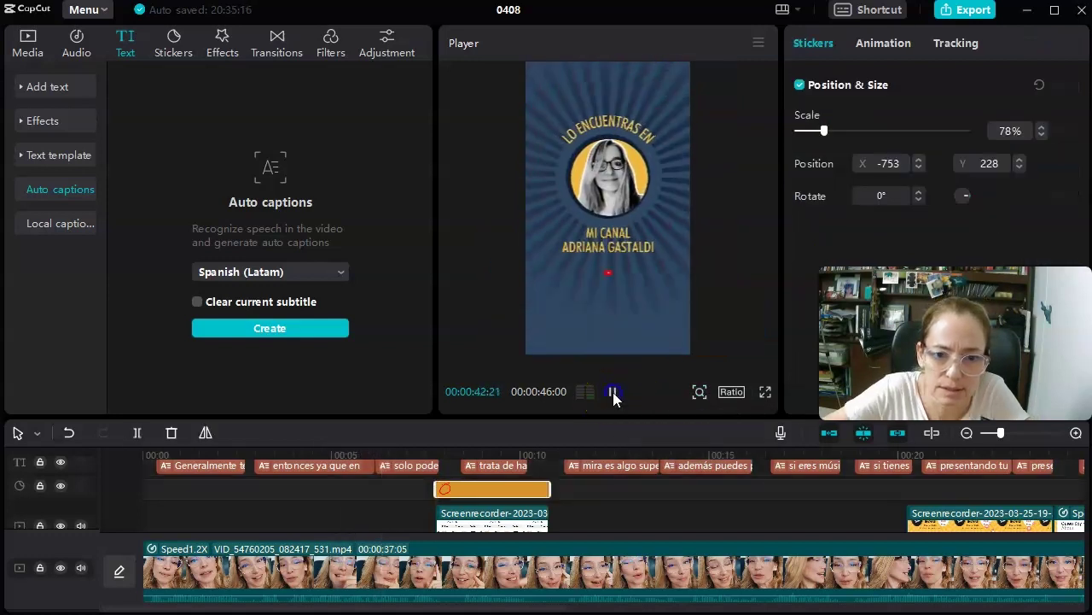
pyautogui.click(967, 11)
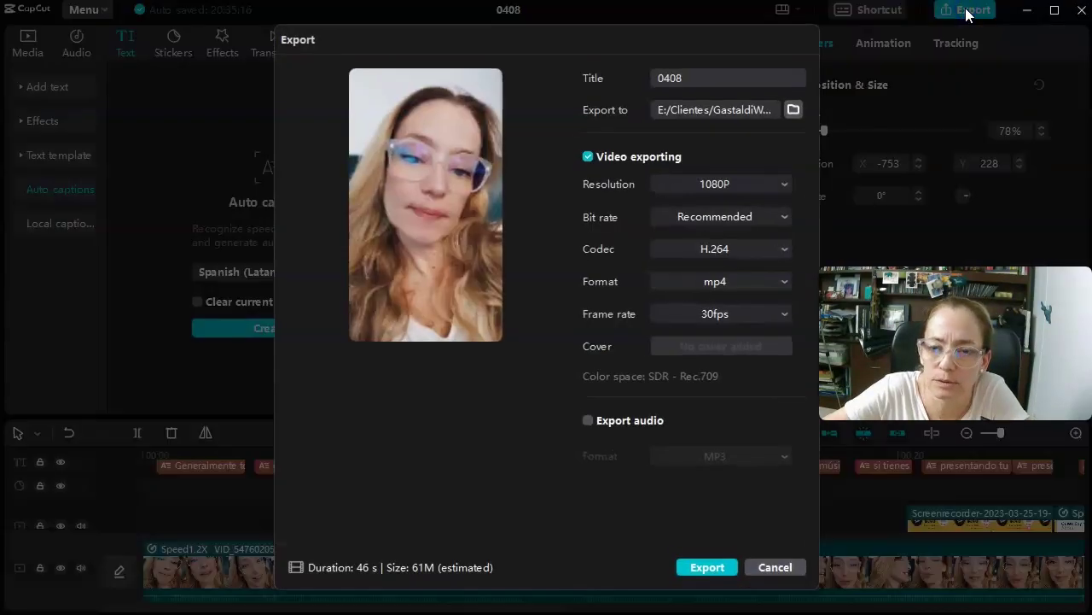
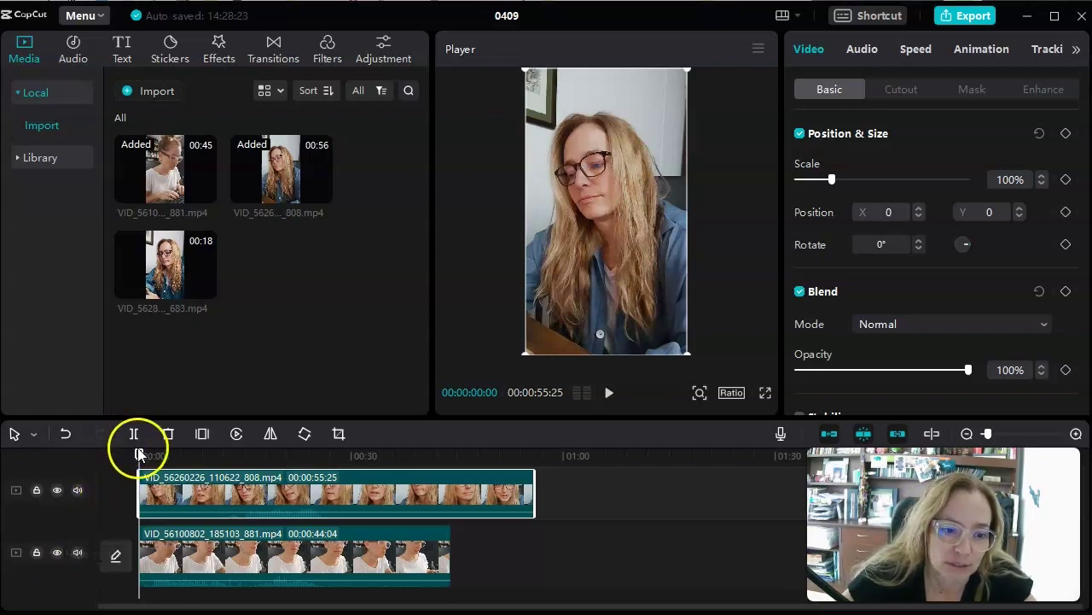
# Step: Move VID_56260226_110622_808.mp4 later on the upper track, starting about 6.5 seconds in, and return to the start
pyautogui.click(609, 394)
pyautogui.moveTo(196, 487); pyautogui.dragTo(238, 503)
pyautogui.click(154, 457)
pyautogui.moveTo(154, 453); pyautogui.dragTo(135, 459)
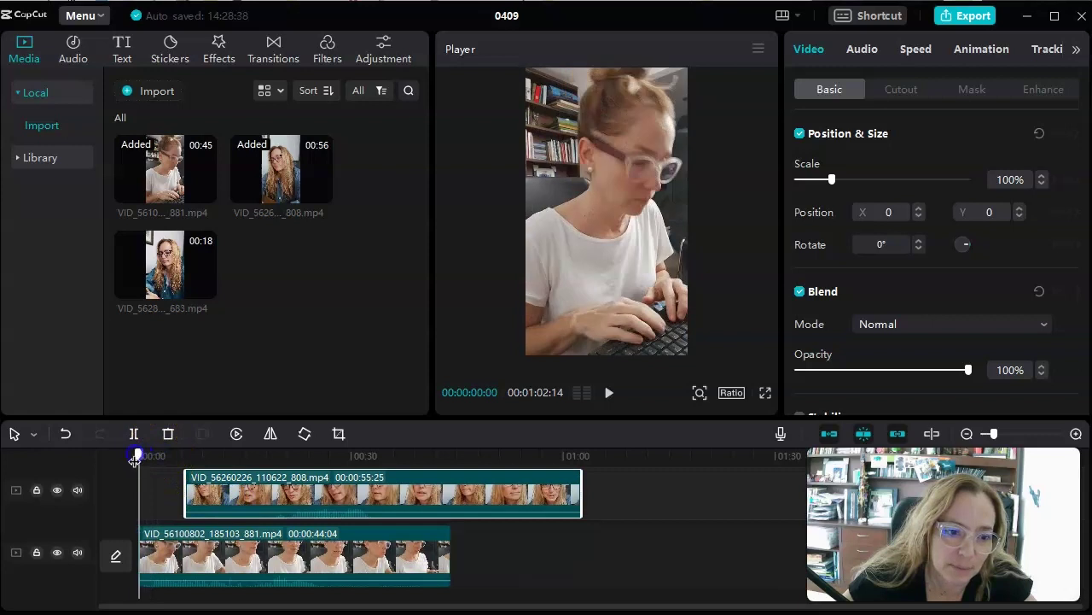
# Step: Play the white-shirt clip from the start and split it at 00:00:04:05
pyautogui.click(610, 392)
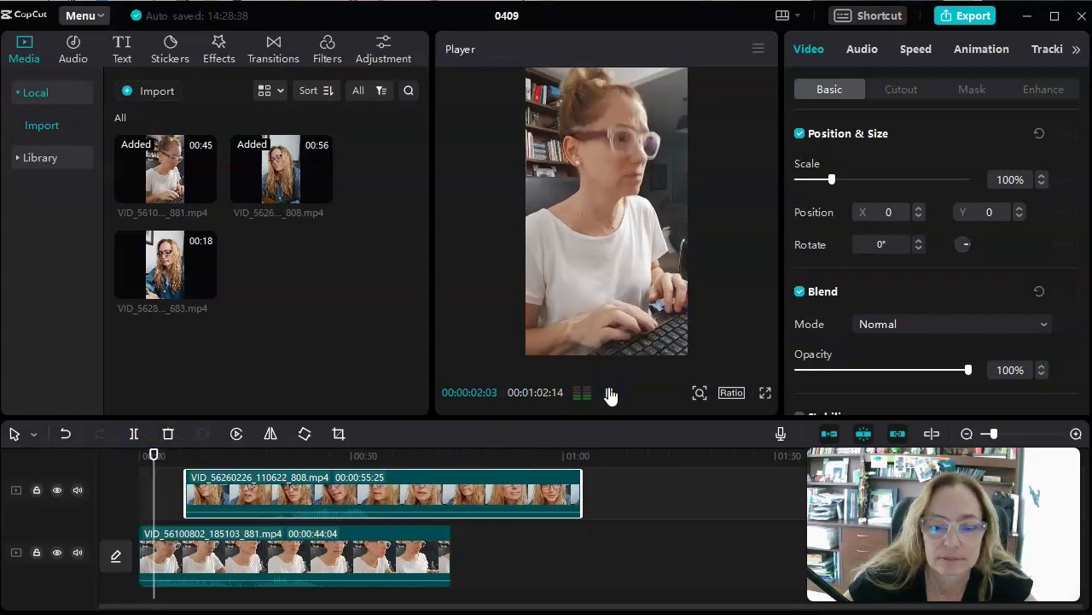
pyautogui.click(609, 393)
pyautogui.click(207, 505)
pyautogui.moveTo(995, 434); pyautogui.dragTo(997, 434)
pyautogui.click(161, 493)
pyautogui.click(607, 394)
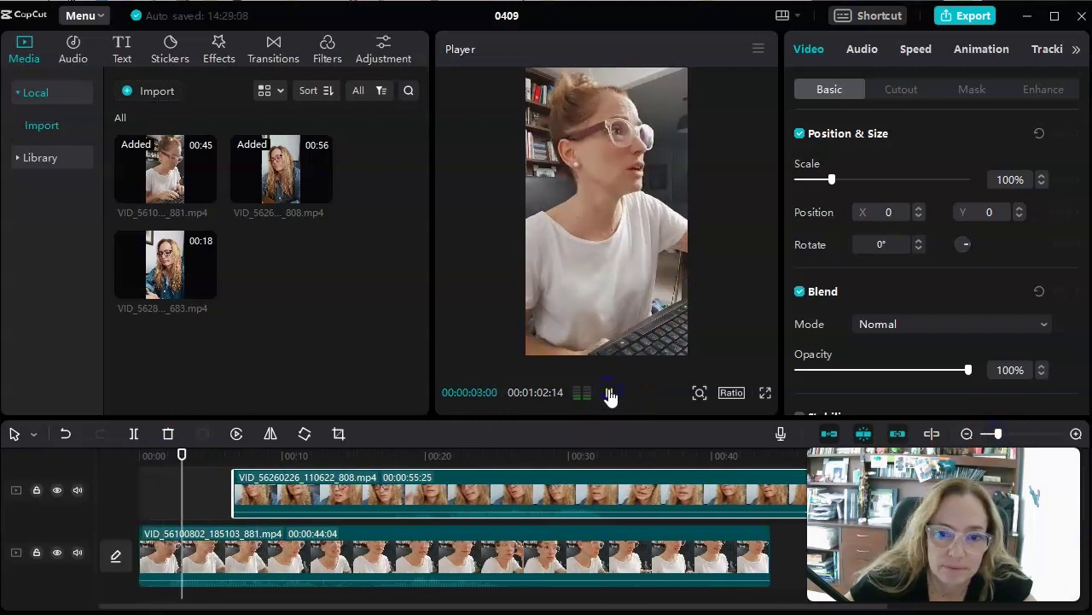
pyautogui.click(207, 529)
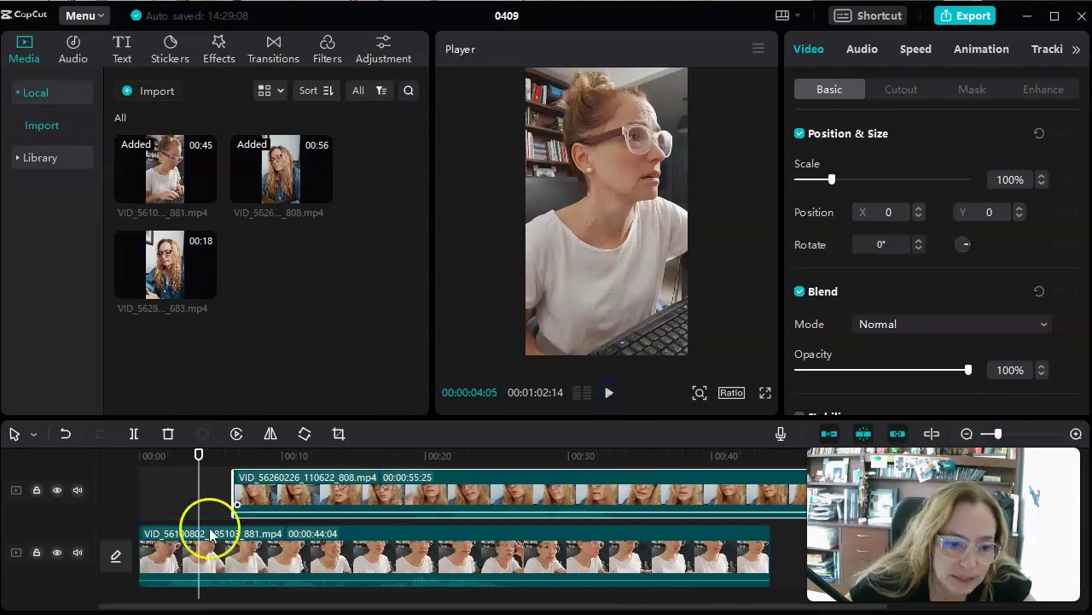
pyautogui.click(134, 434)
# Step: Insert VID_56260226_110622_808.mp4 into the main track at the 4-second cut and shorten it to about 1.9 seconds
pyautogui.moveTo(251, 481); pyautogui.dragTo(219, 478)
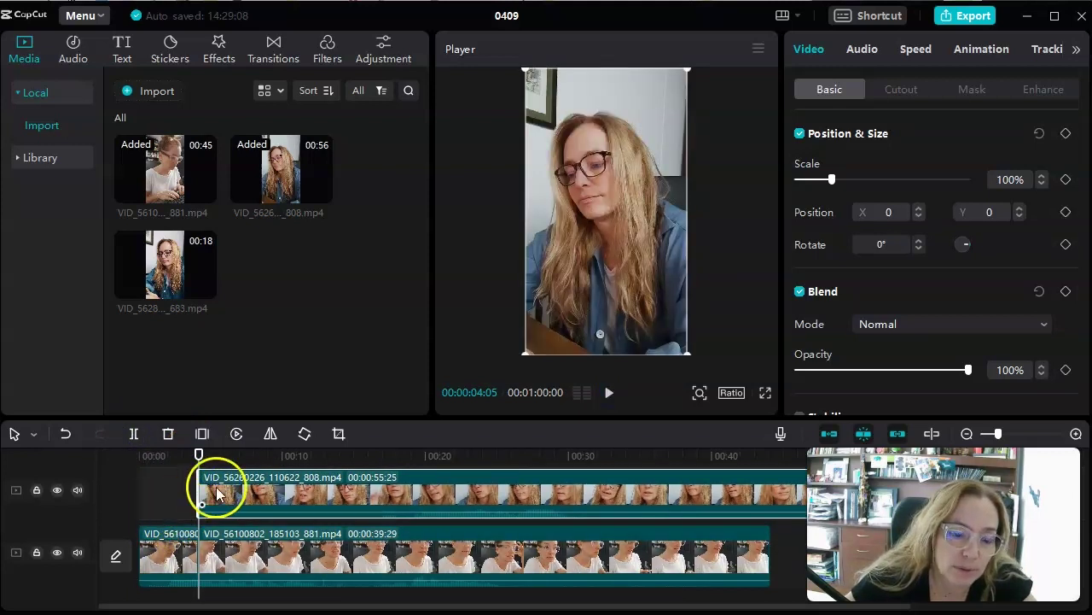
pyautogui.moveTo(215, 495); pyautogui.dragTo(213, 563)
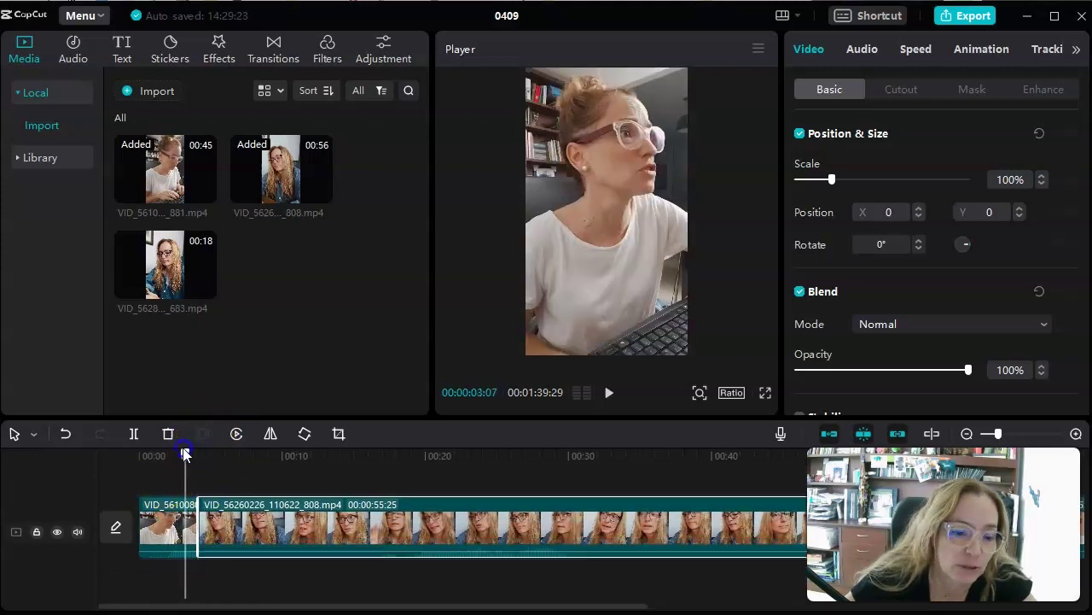
pyautogui.click(609, 392)
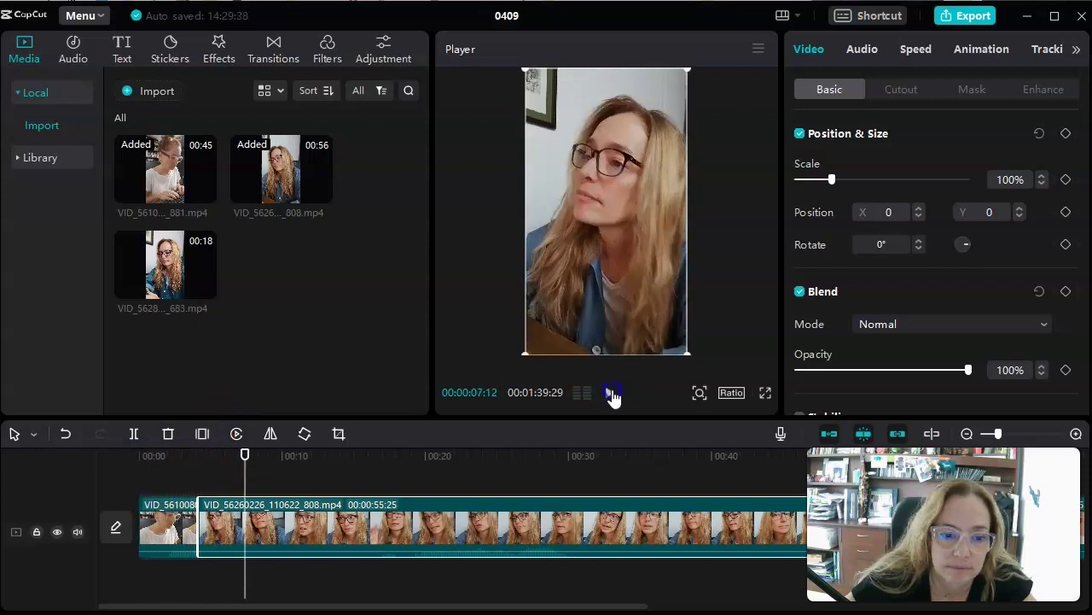
pyautogui.click(610, 392)
pyautogui.hotkey('ctrl', 'z')
# Step: Play back the opening cuts and trim the start of the last white-shirt clip to leave a duration of 00:00:36:24
pyautogui.click(119, 456)
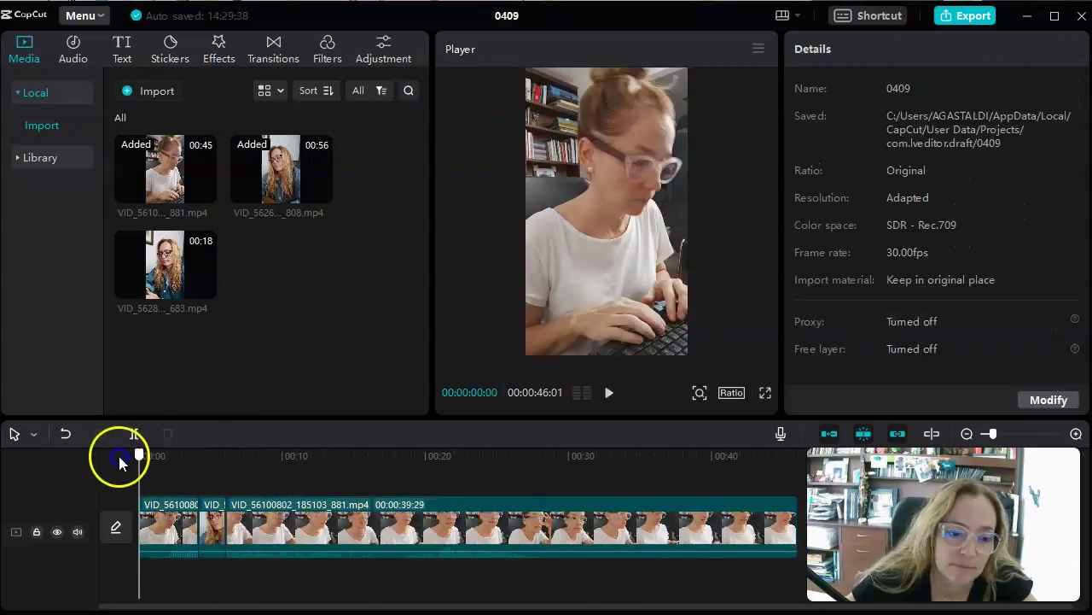
pyautogui.click(610, 392)
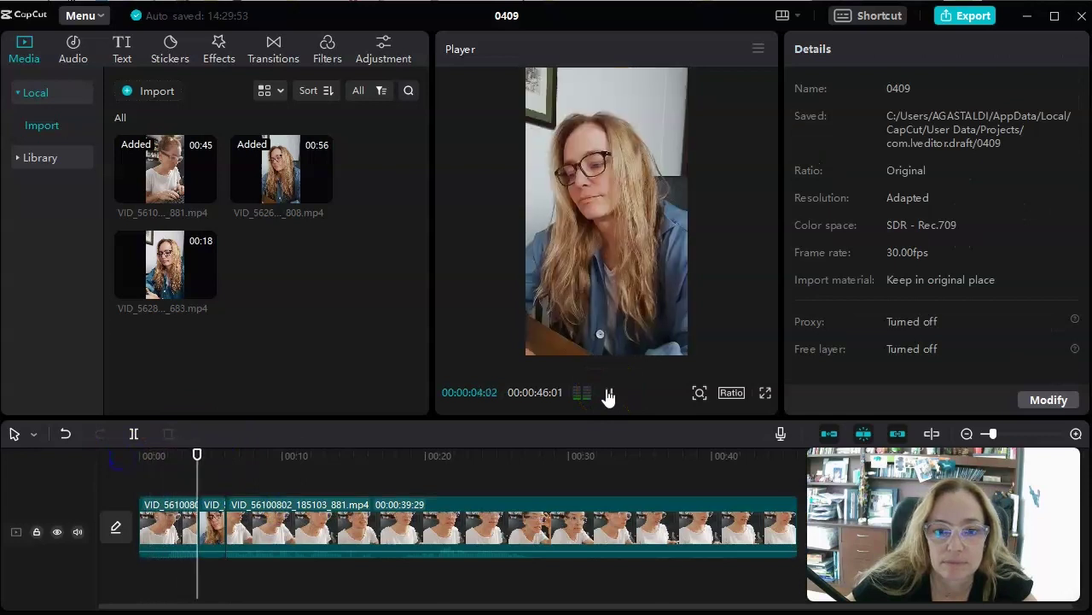
pyautogui.click(609, 392)
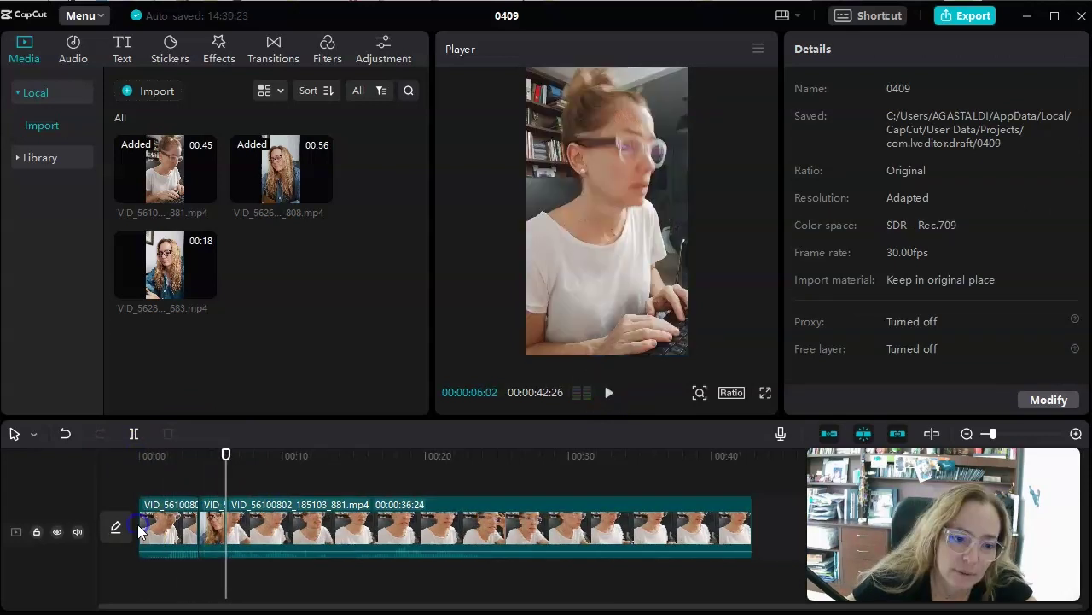
# Step: Set the playback speed of all three clips on the track to 1.2x
pyautogui.click(168, 525)
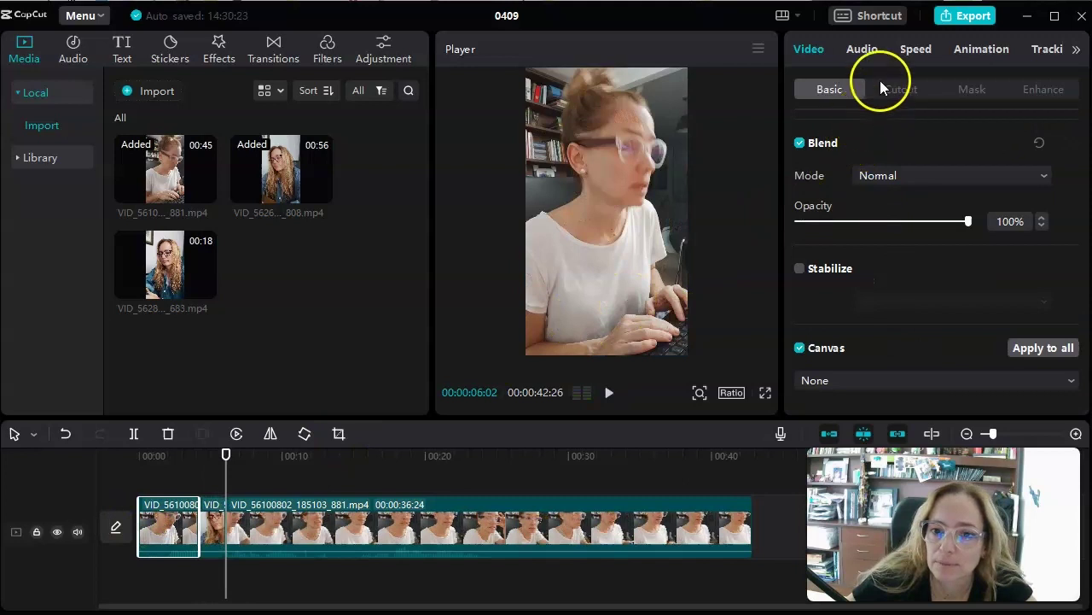
pyautogui.click(916, 51)
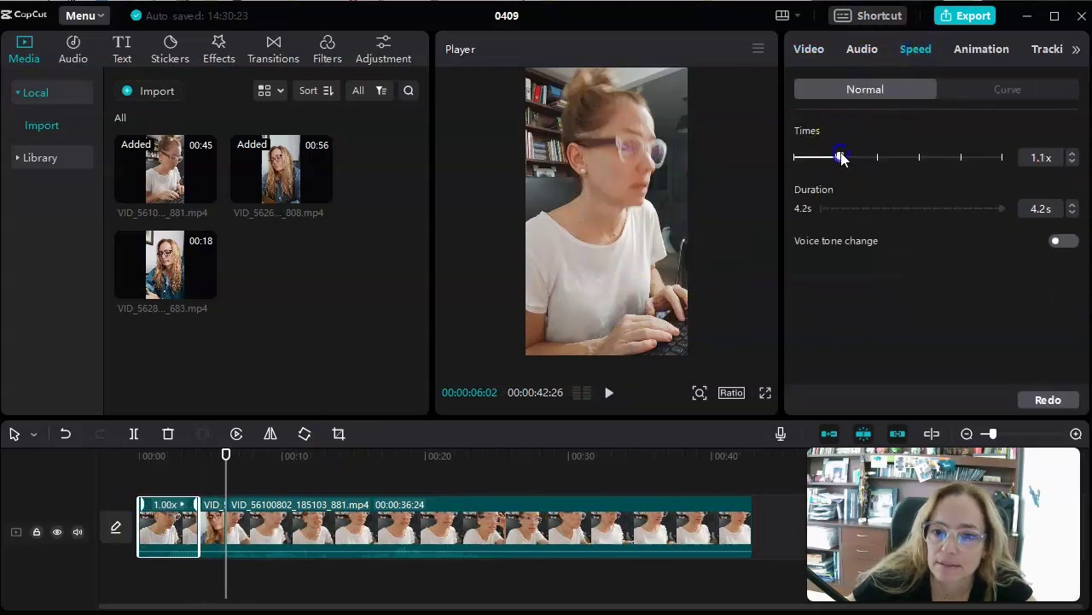
pyautogui.moveTo(845, 157); pyautogui.dragTo(846, 158)
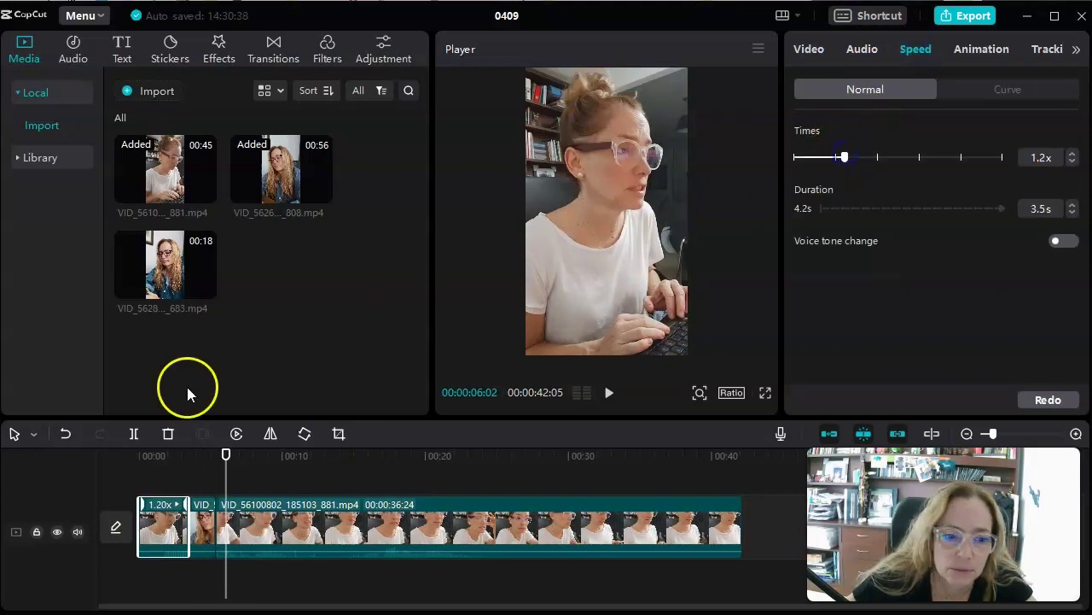
pyautogui.click(200, 522)
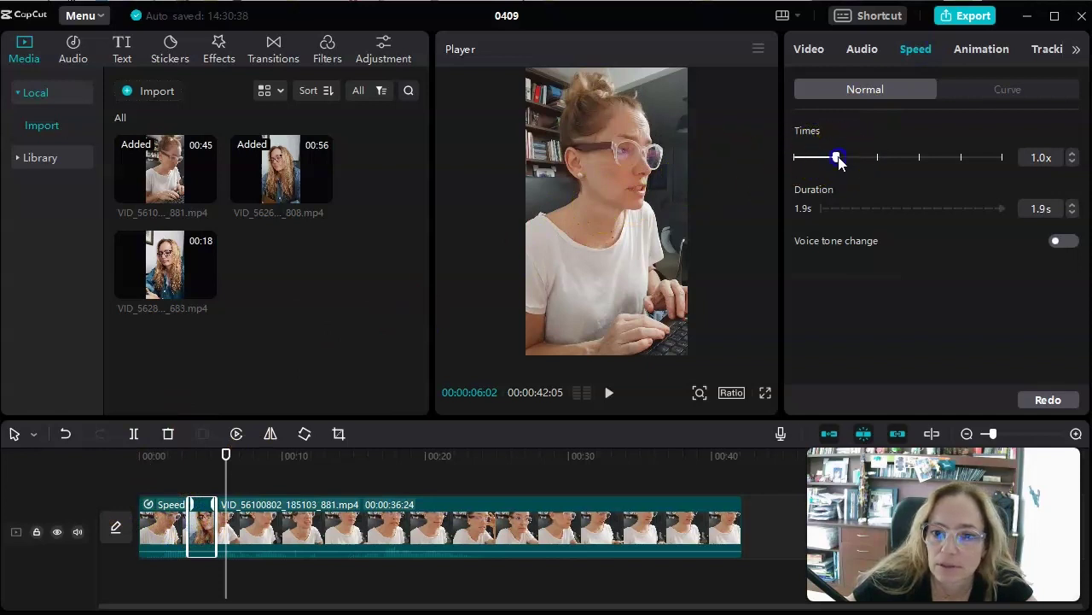
pyautogui.click(361, 517)
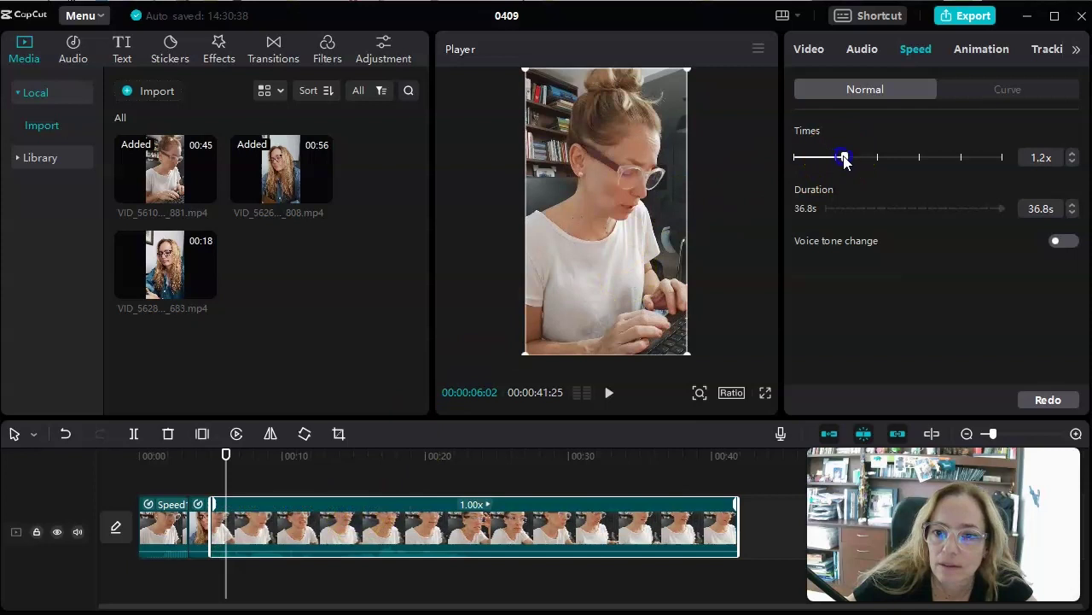
pyautogui.moveTo(845, 161); pyautogui.dragTo(845, 160)
# Step: Insert VID_56260226_110622_808.mp4 at about 10.5 seconds, split it at 00:00:14:04 and delete the part before the split
pyautogui.moveTo(226, 455); pyautogui.dragTo(224, 455)
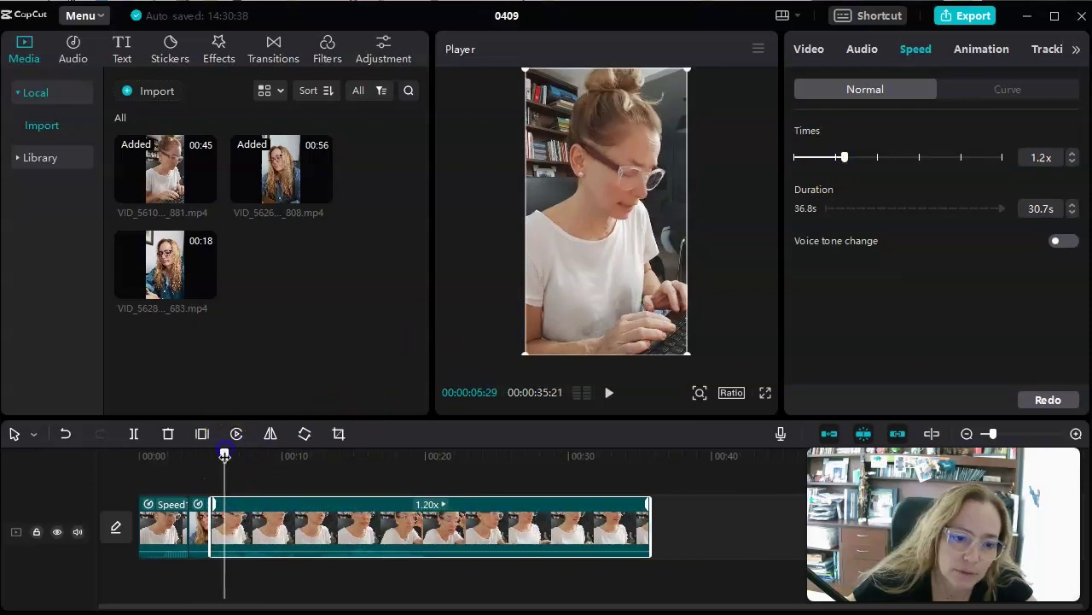
pyautogui.click(609, 392)
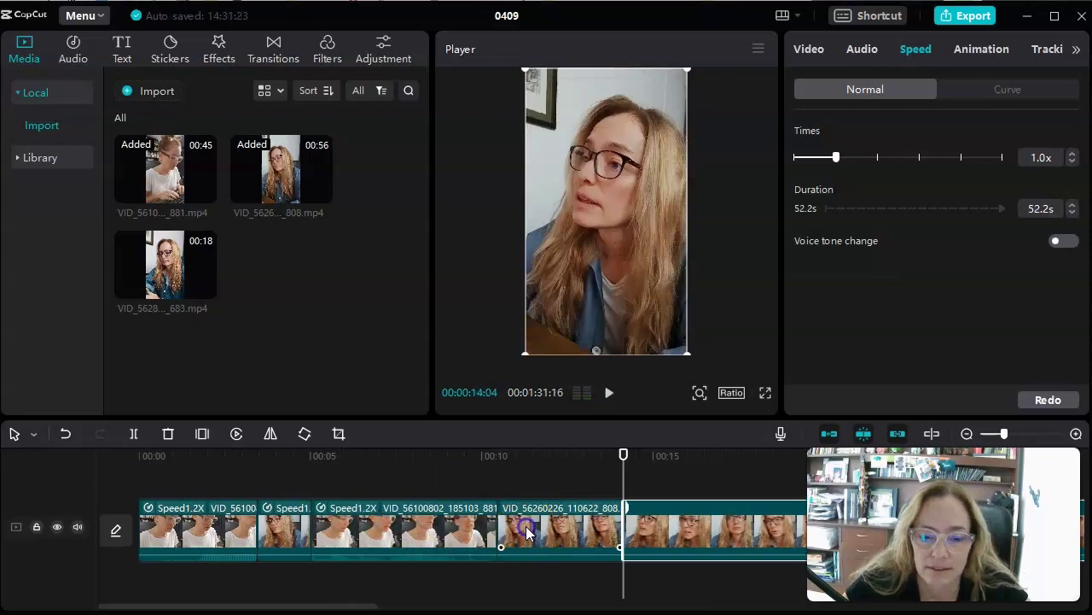
pyautogui.click(524, 529)
pyautogui.click(503, 480)
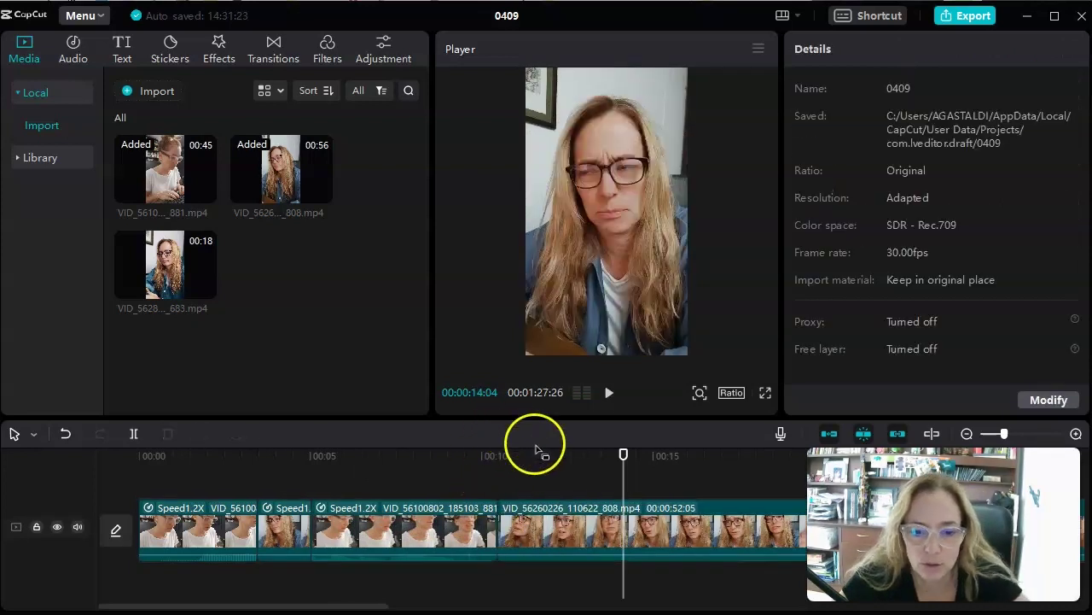
# Step: Play the inserted blue-shirt clip, split it at about 16 seconds and delete the remainder
pyautogui.moveTo(623, 456); pyautogui.dragTo(460, 459)
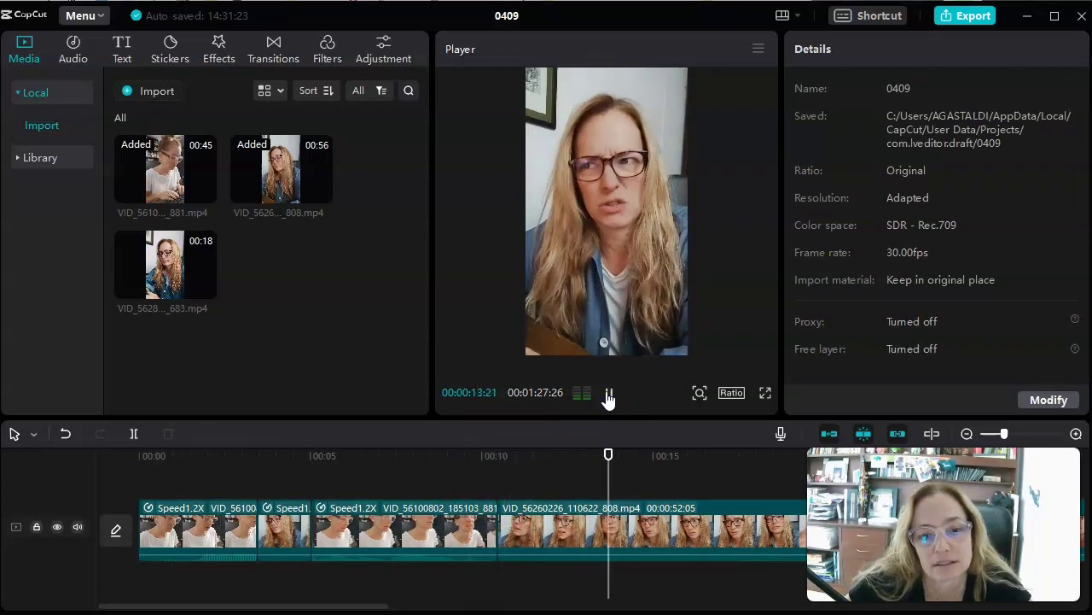
pyautogui.click(134, 434)
pyautogui.press('Delete')
# Step: Play into the next white-shirt clip and insert VID_56260226_110622_808.mp4 at about 18 seconds
pyautogui.moveTo(751, 456); pyautogui.dragTo(689, 454)
pyautogui.click(609, 393)
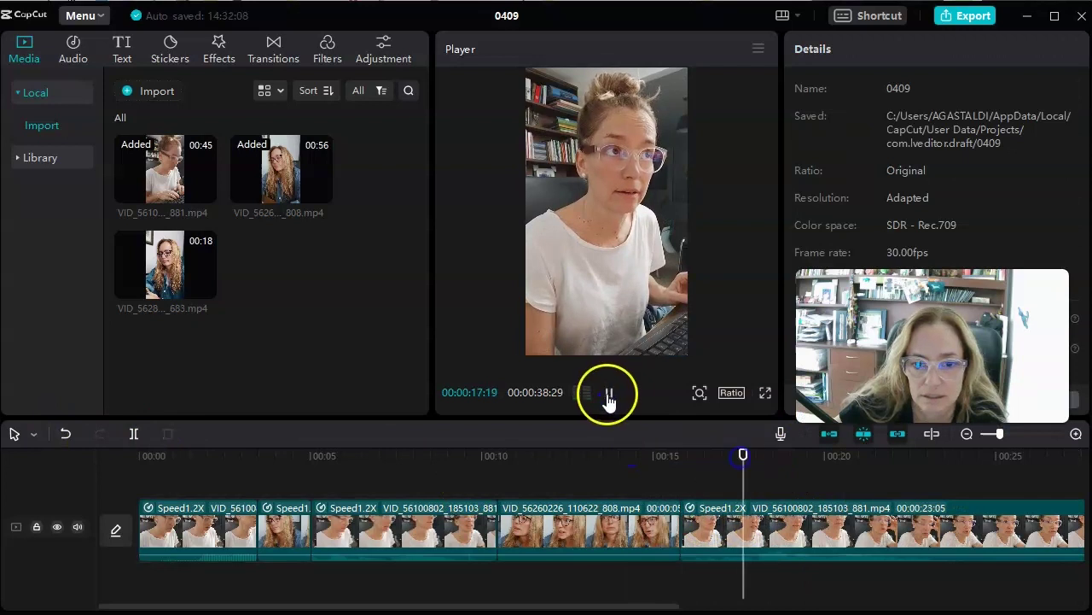
pyautogui.click(609, 392)
pyautogui.moveTo(276, 163); pyautogui.dragTo(759, 537)
# Step: Trim the start of the newly inserted blue-shirt clip to leave 00:00:44:00 and shorten the white-shirt clip before it
pyautogui.moveTo(763, 455); pyautogui.dragTo(664, 460)
pyautogui.click(607, 392)
pyautogui.click(695, 451)
pyautogui.click(609, 394)
pyautogui.click(787, 551)
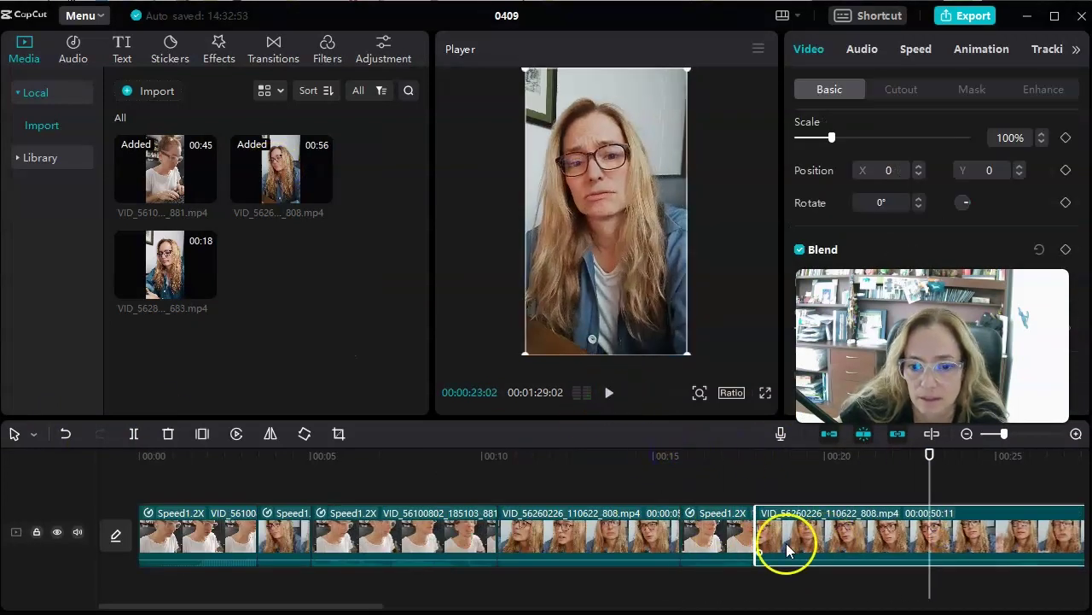
pyautogui.moveTo(787, 551); pyautogui.dragTo(961, 550)
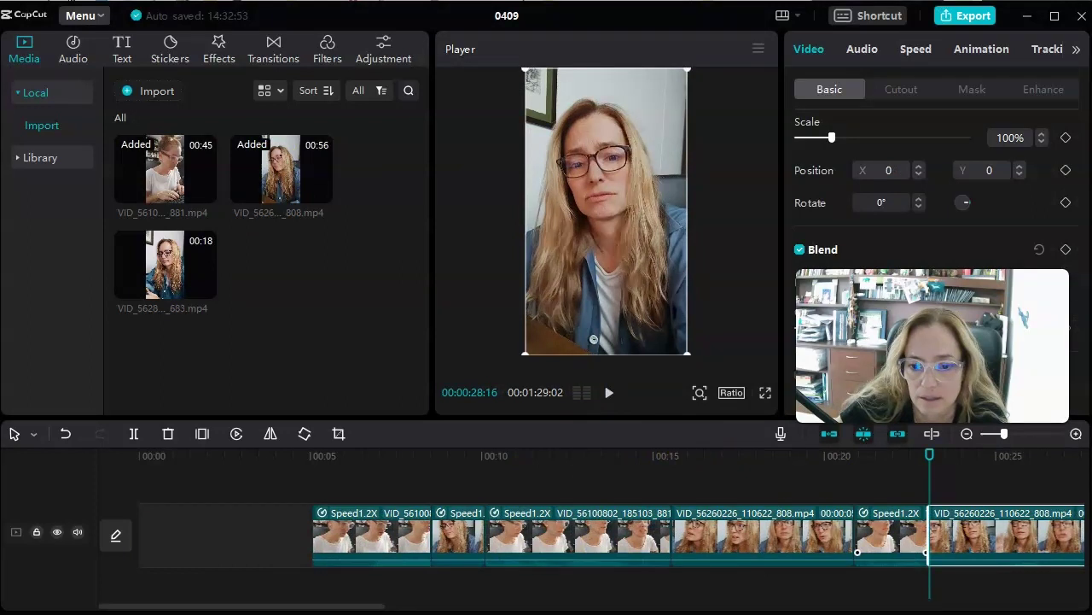
pyautogui.hotkey('ctrl', 'z')
pyautogui.click(610, 392)
pyautogui.moveTo(751, 521); pyautogui.dragTo(799, 493)
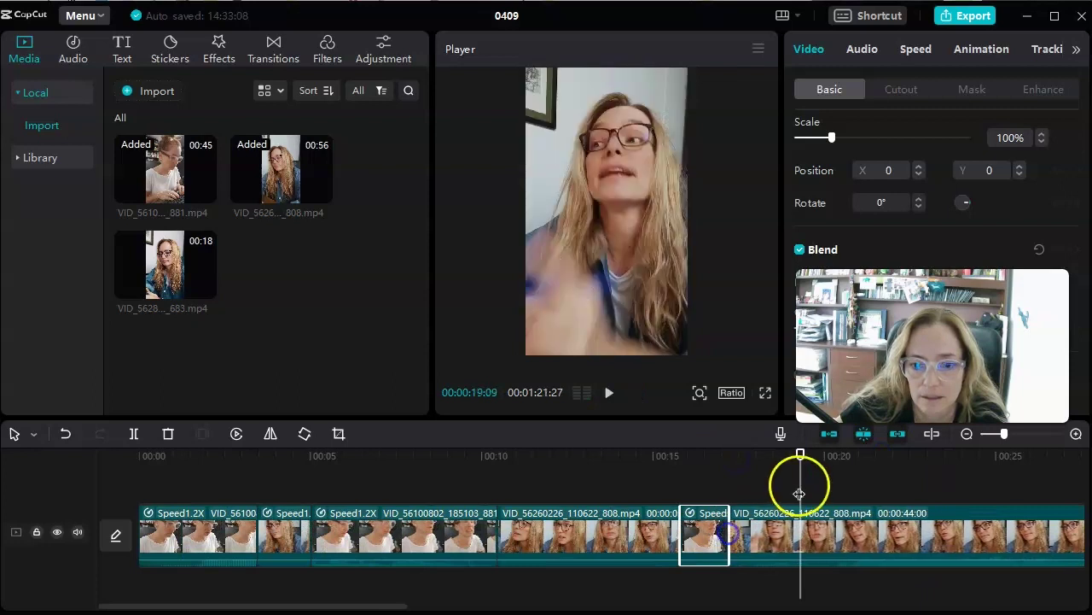
# Step: Play across the new cut and trim the end of the blue-shirt clip to leave 00:00:06:26
pyautogui.click(664, 489)
pyautogui.click(608, 392)
pyautogui.click(963, 519)
# Step: Split the following white-shirt clip at 00:00:28:20 and insert VID_56260226_110622_808.mp4 there, trimming its start to leave 00:00:41:13
pyautogui.click(607, 392)
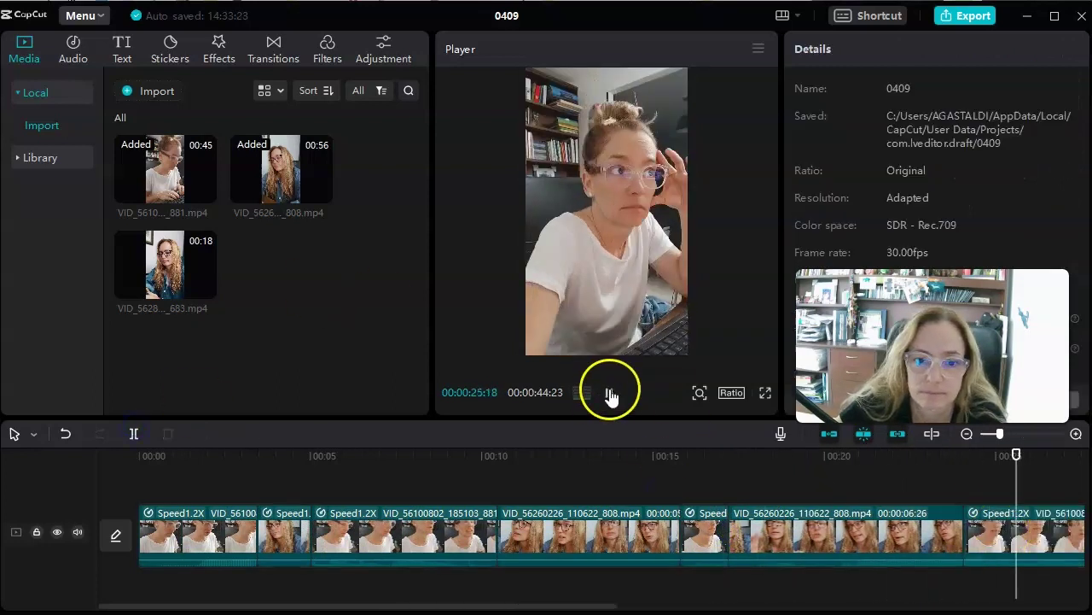
pyautogui.click(610, 393)
pyautogui.click(695, 556)
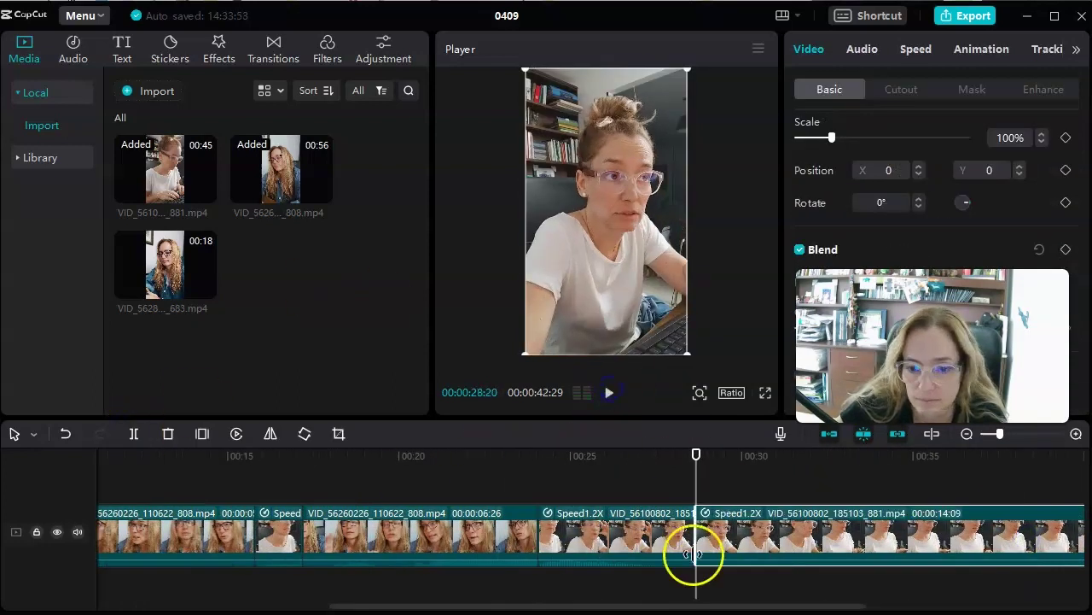
pyautogui.hotkey('ctrl', 'z')
pyautogui.click(487, 453)
pyautogui.click(609, 395)
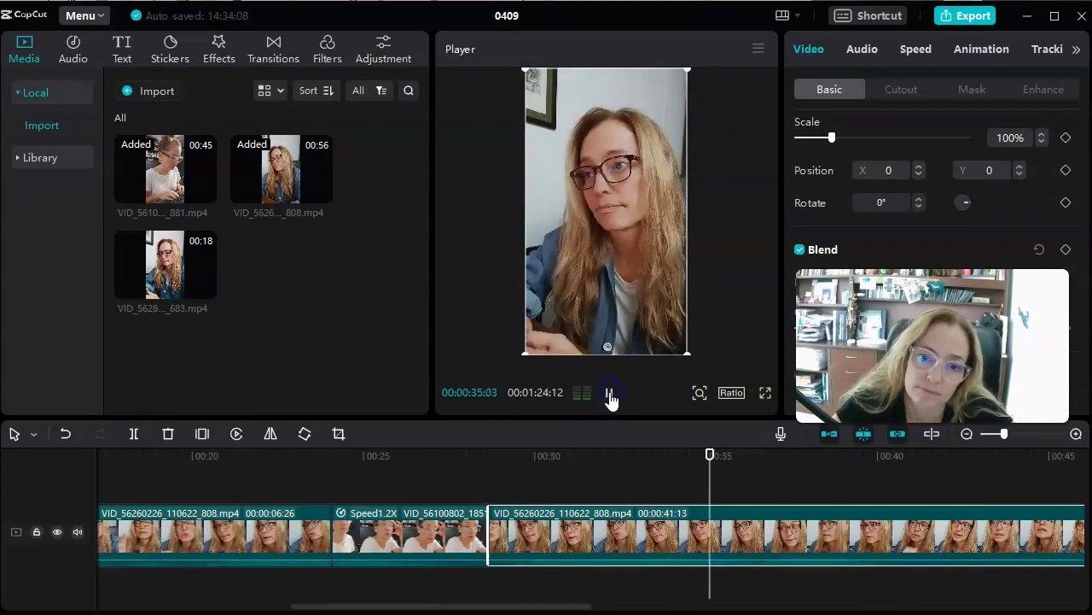
# Step: Split the last inserted blue-shirt clip where the line ends and delete the rest, leaving 00:00:08:04
pyautogui.click(723, 451)
pyautogui.click(409, 534)
pyautogui.click(473, 459)
pyautogui.click(611, 394)
pyautogui.click(133, 434)
pyautogui.press('Delete')
# Step: Split the next white-shirt clip at 00:00:40:23 and insert VID_56260226_110622_808.mp4 at that cut
pyautogui.click(895, 458)
pyautogui.click(607, 394)
pyautogui.click(610, 392)
pyautogui.click(609, 392)
pyautogui.click(133, 434)
pyautogui.click(330, 519)
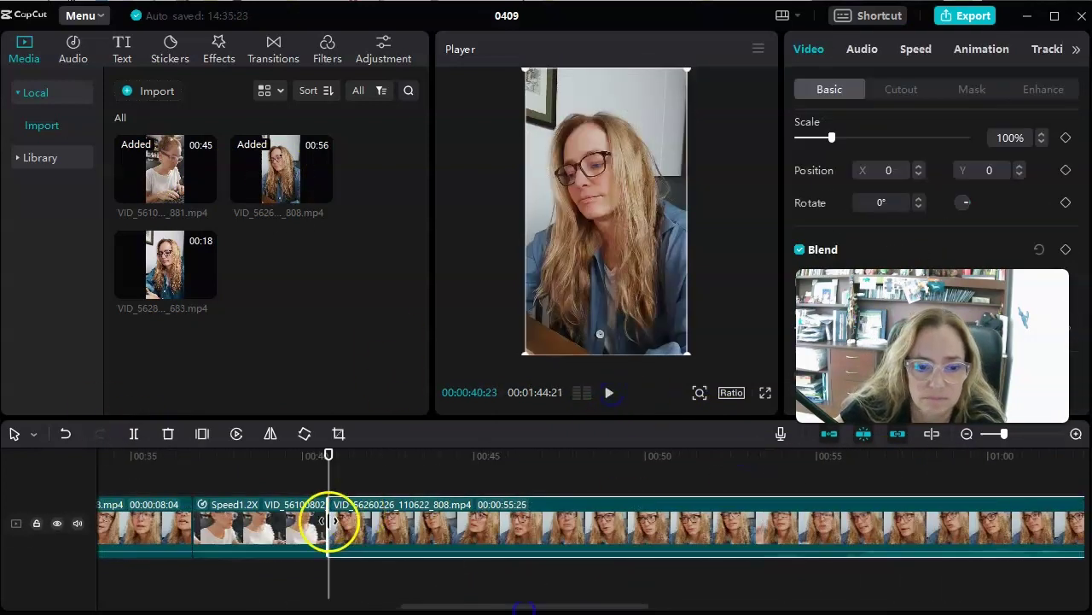
pyautogui.click(609, 394)
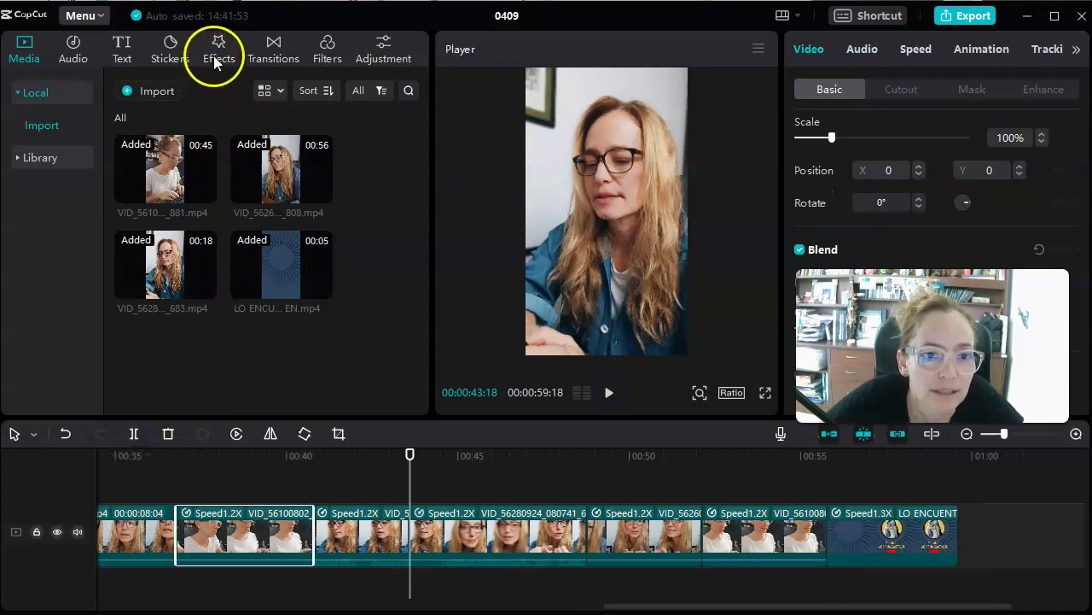
# Step: Add a transition at the 00:00:43:18 cut before the VID_56280924 clip and play it back
pyautogui.click(268, 47)
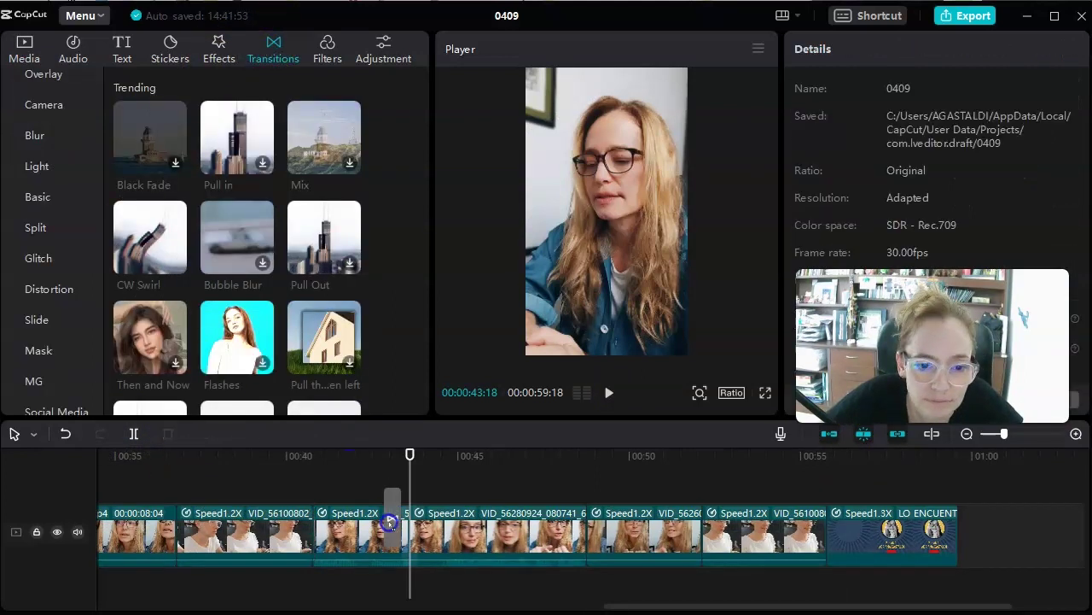
pyautogui.moveTo(385, 512); pyautogui.dragTo(402, 451)
pyautogui.click(608, 391)
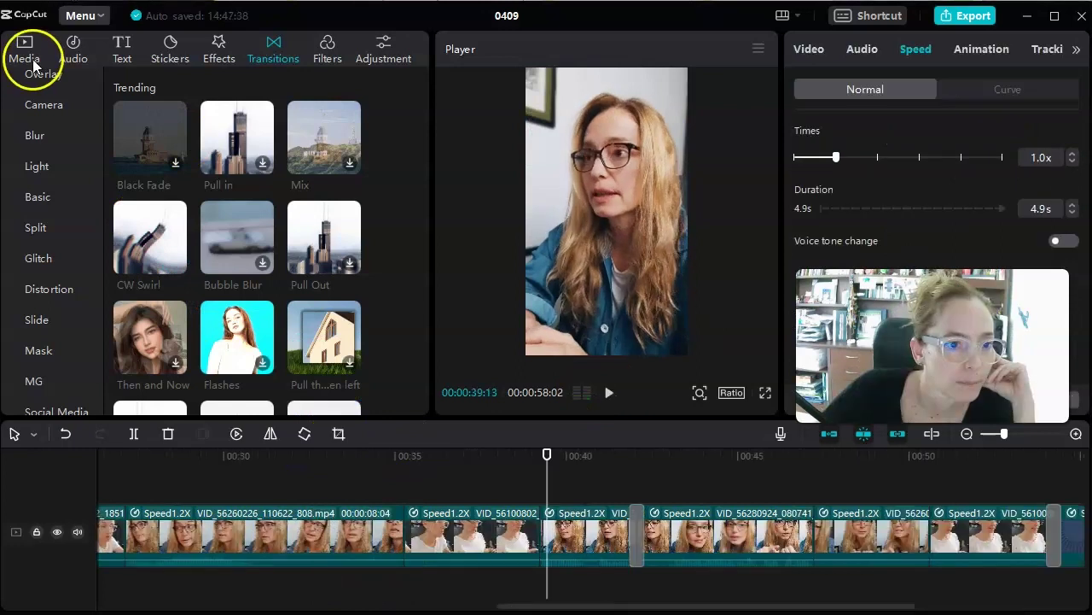
# Step: Bring maxresdefault.jpg in from another window and place it above the main track at 00:00:39:13
pyautogui.click(26, 51)
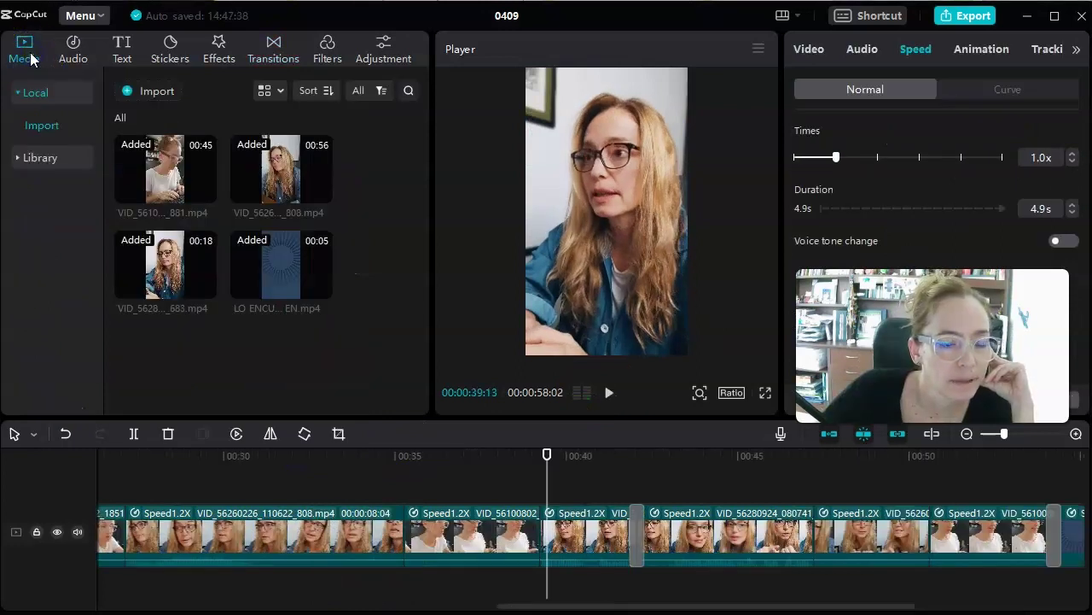
pyautogui.hotkey('alt', 'Tab')
pyautogui.moveTo(824, 205); pyautogui.dragTo(542, 492)
# Step: Scale the Comparemos image to 83%, move it down to Y -1088 in the frame and play the segment
pyautogui.click(592, 455)
pyautogui.moveTo(683, 167); pyautogui.dragTo(669, 175)
pyautogui.moveTo(603, 216); pyautogui.dragTo(606, 305)
pyautogui.click(608, 391)
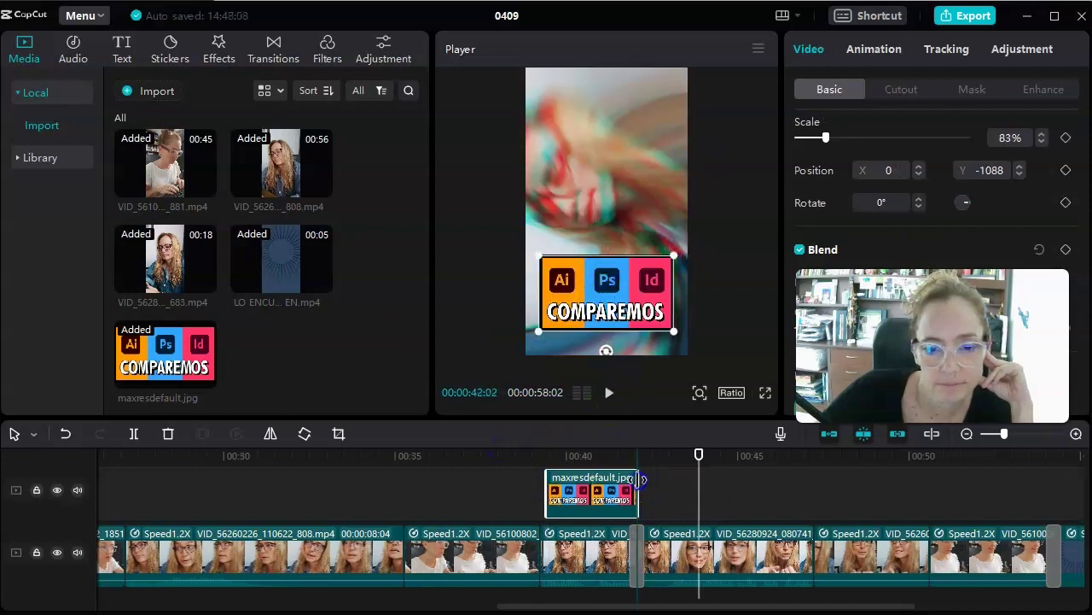
# Step: Add a default text clip and move it to the start of the Recurso 5.png logo clip at about 00:00:30
pyautogui.click(608, 394)
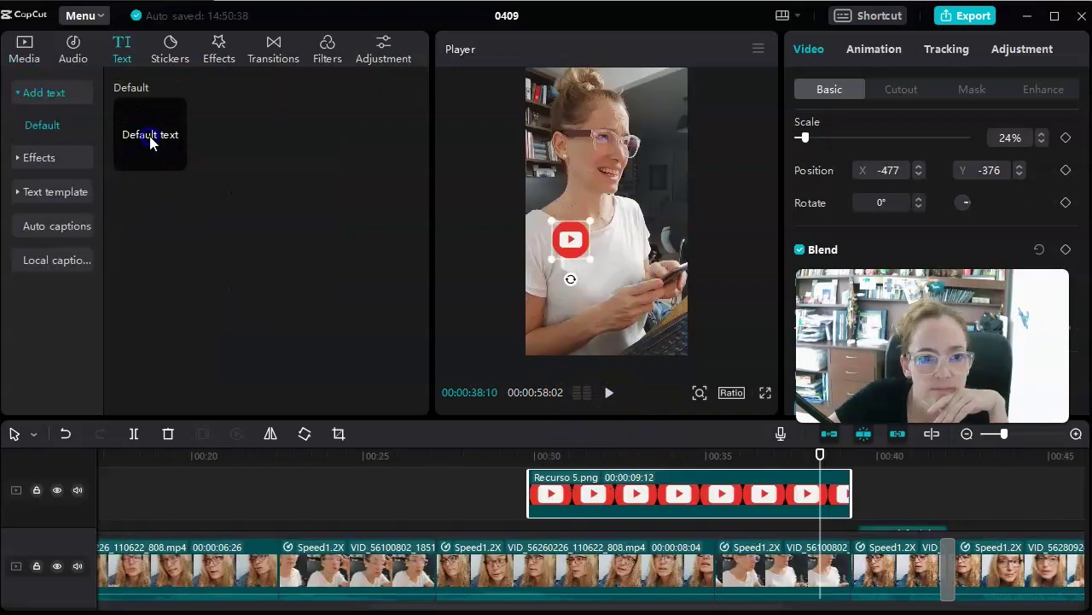
pyautogui.click(154, 146)
pyautogui.click(175, 160)
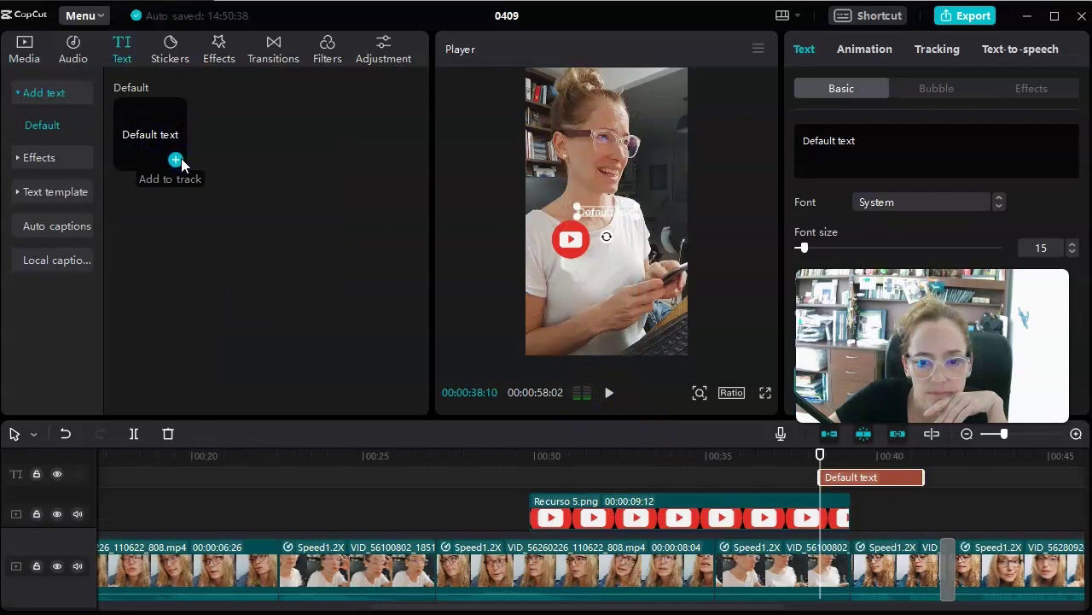
pyautogui.click(849, 433)
pyautogui.moveTo(841, 479); pyautogui.dragTo(555, 518)
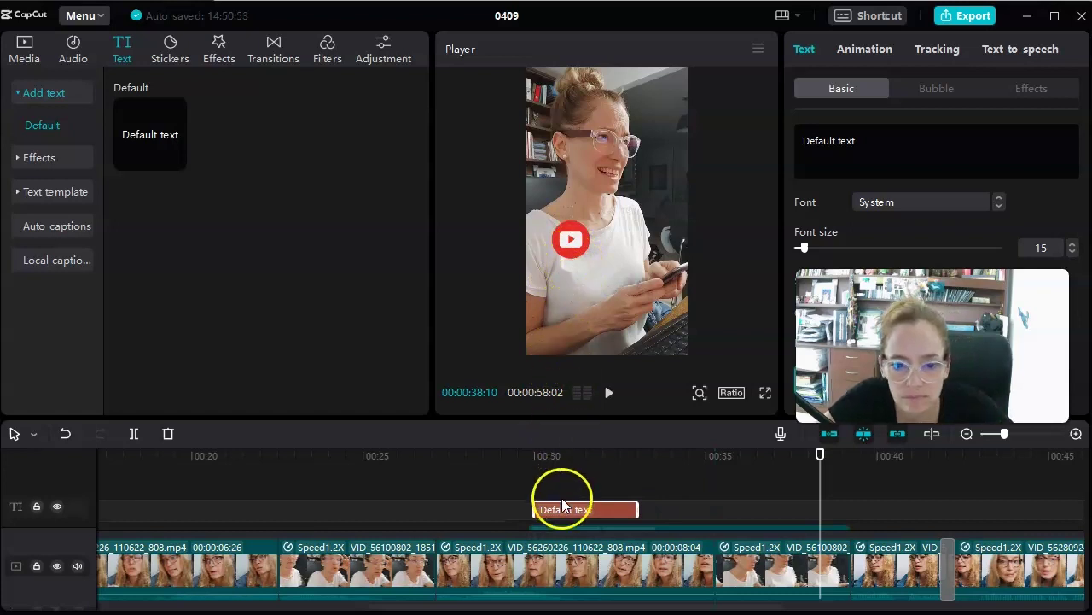
# Step: Replace the placeholder wording of the text clip with the channel owner's full name in capitals
pyautogui.moveTo(871, 152); pyautogui.dragTo(791, 145)
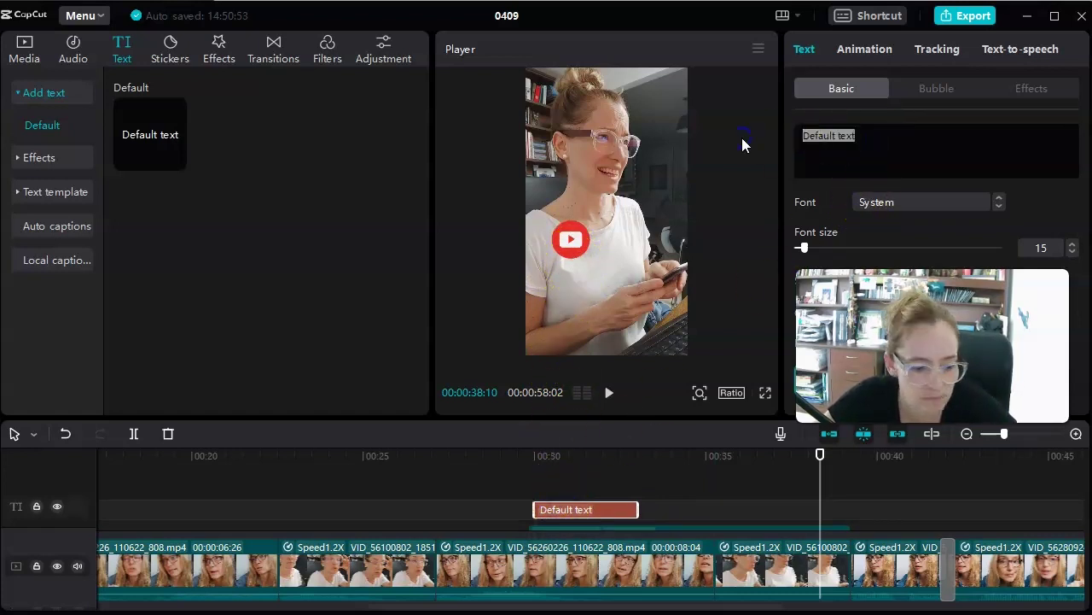
pyautogui.write('ADR')
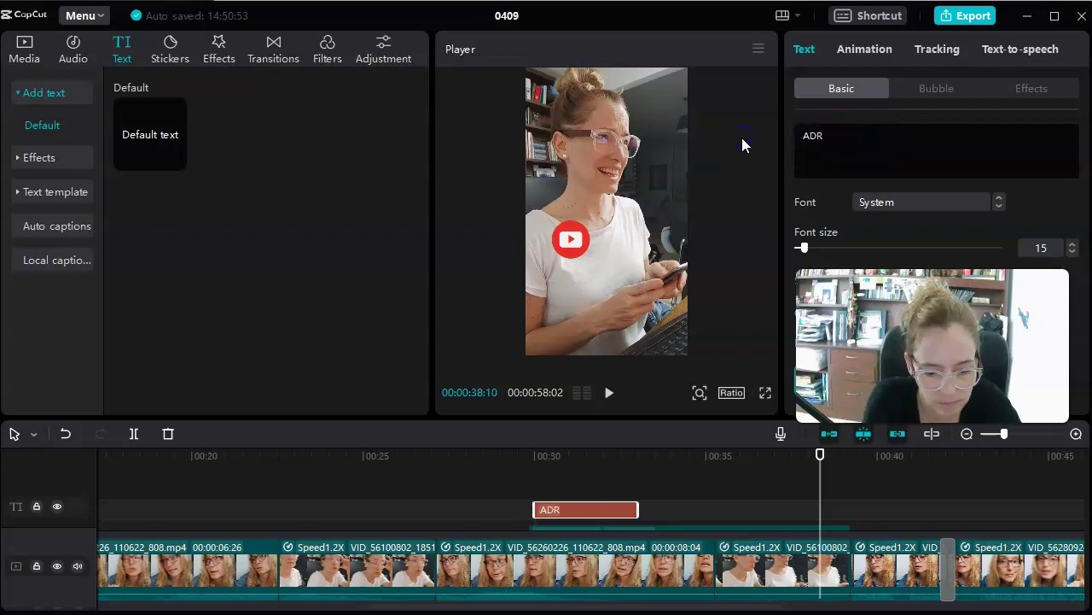
pyautogui.write('IANA GASTALDI')
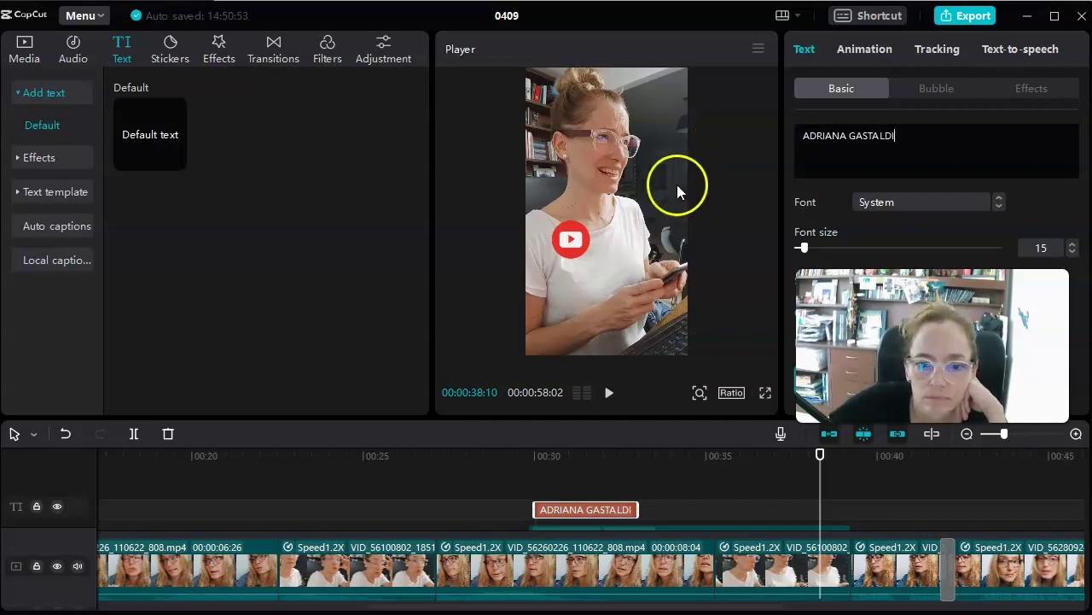
# Step: Place the name text beside the YouTube logo at 00:00:31:18 and break it into two lines, first name above surname
pyautogui.moveTo(819, 457); pyautogui.dragTo(590, 455)
pyautogui.moveTo(603, 213); pyautogui.dragTo(645, 237)
pyautogui.doubleClick(645, 236)
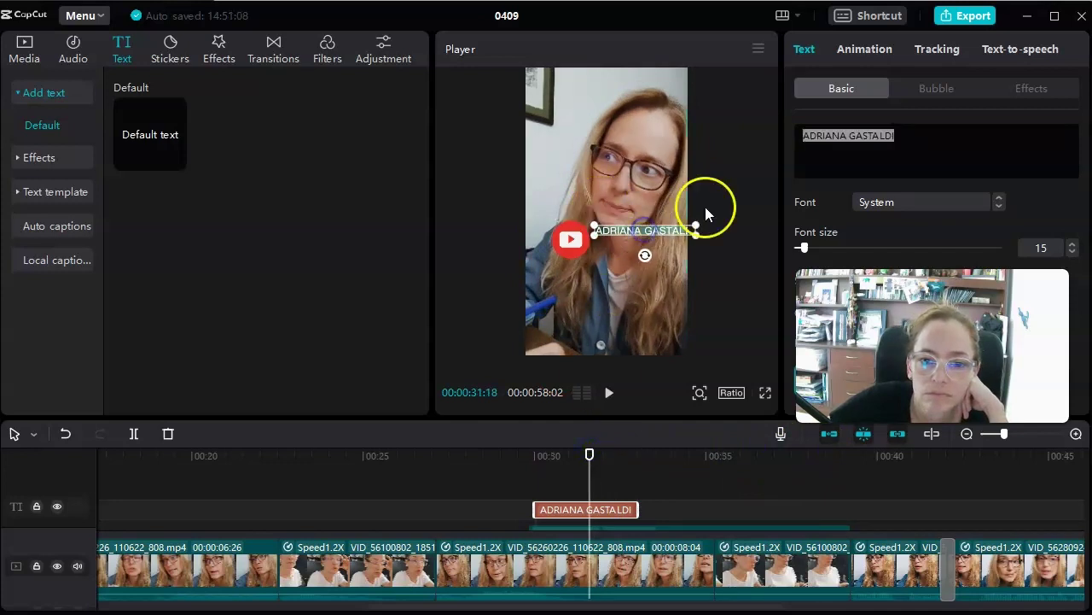
pyautogui.click(850, 135)
pyautogui.press('BackSpace')
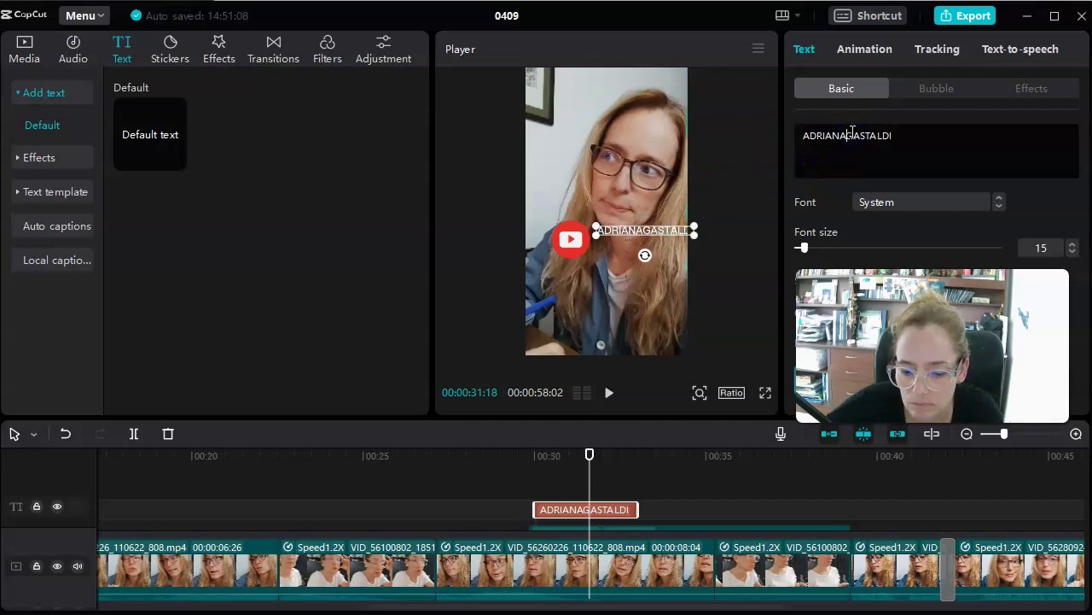
pyautogui.press('Return')
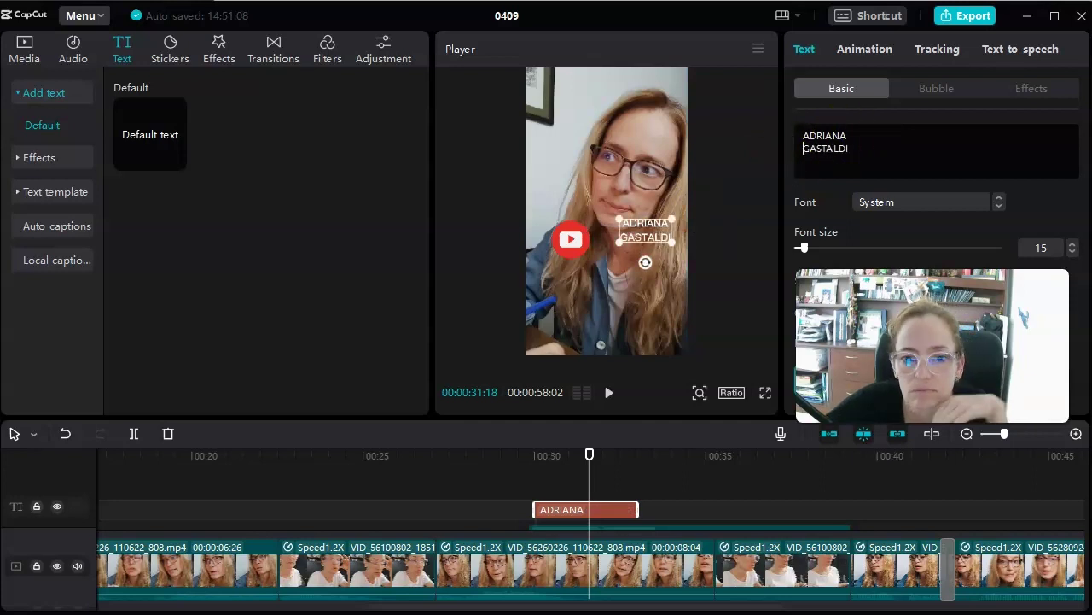
# Step: Left-align the two-line name text
pyautogui.scroll(-5, 945, 315)
pyautogui.scroll(4, 946, 315)
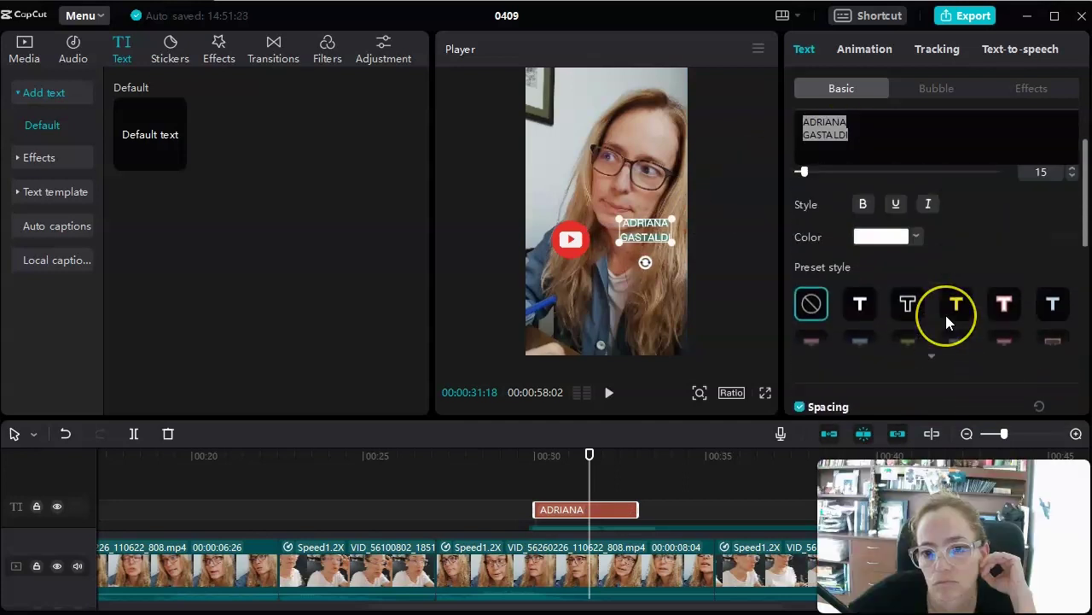
pyautogui.scroll(-3, 945, 318)
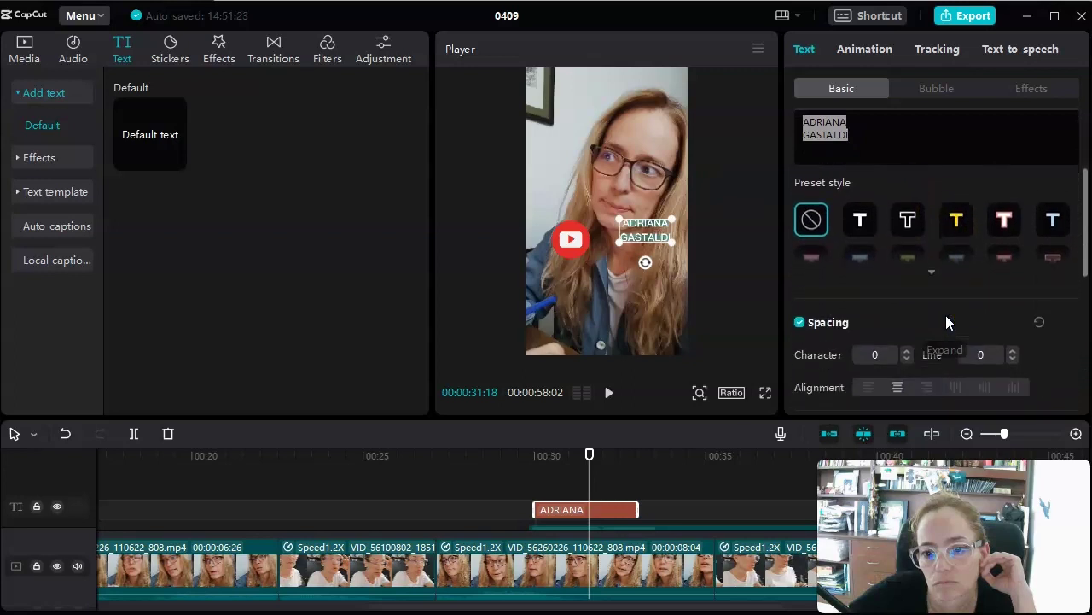
pyautogui.click(865, 304)
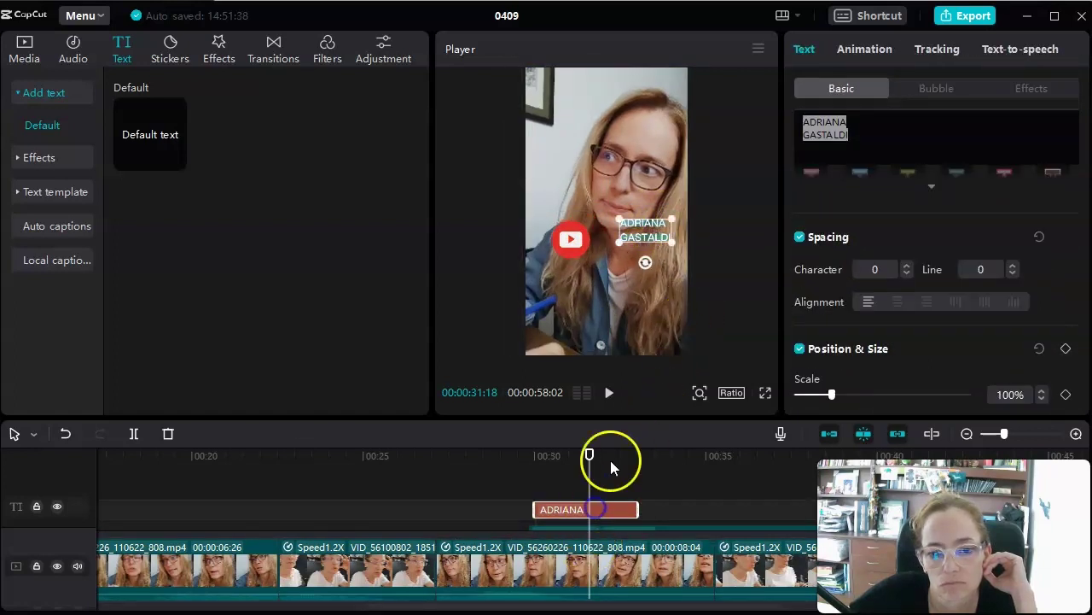
# Step: Move the YouTube logo slightly lower in the frame and set the name text directly beside it
pyautogui.moveTo(633, 239); pyautogui.dragTo(576, 250)
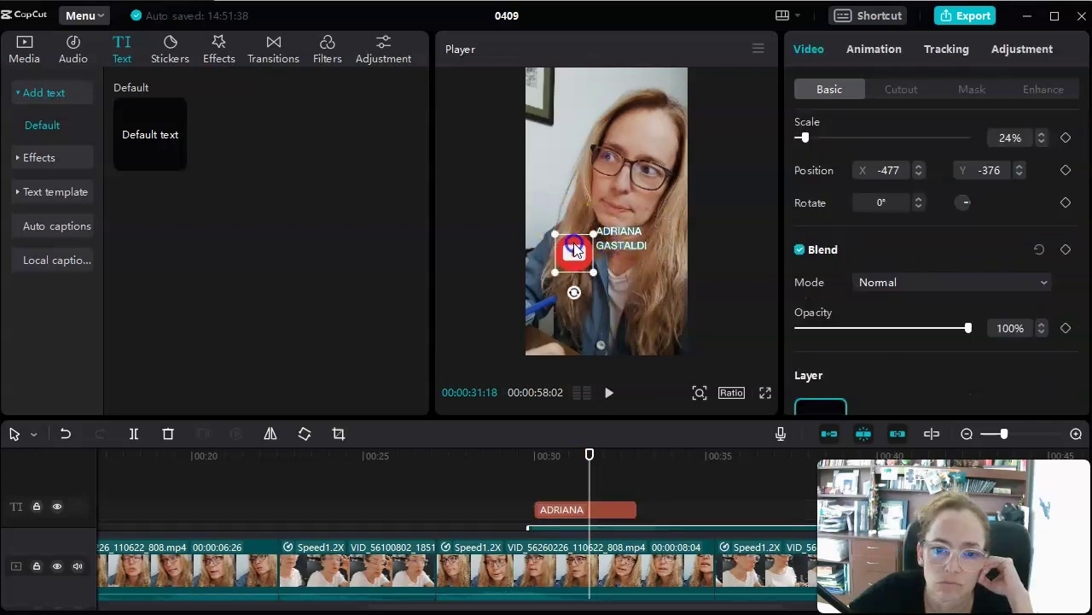
pyautogui.click(616, 246)
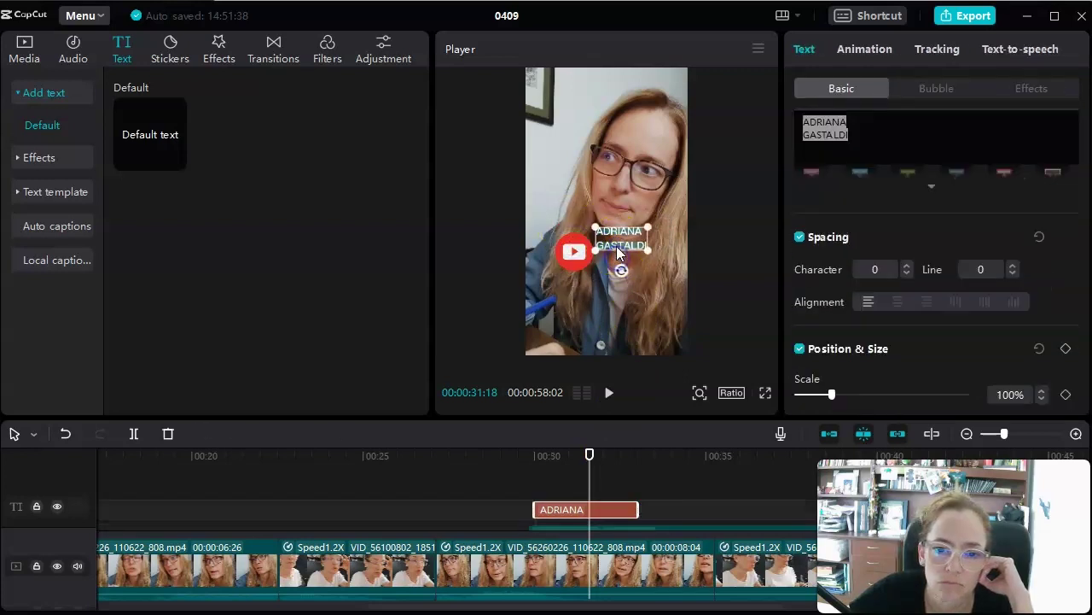
pyautogui.click(616, 246)
pyautogui.moveTo(618, 252); pyautogui.dragTo(608, 223)
pyautogui.click(611, 242)
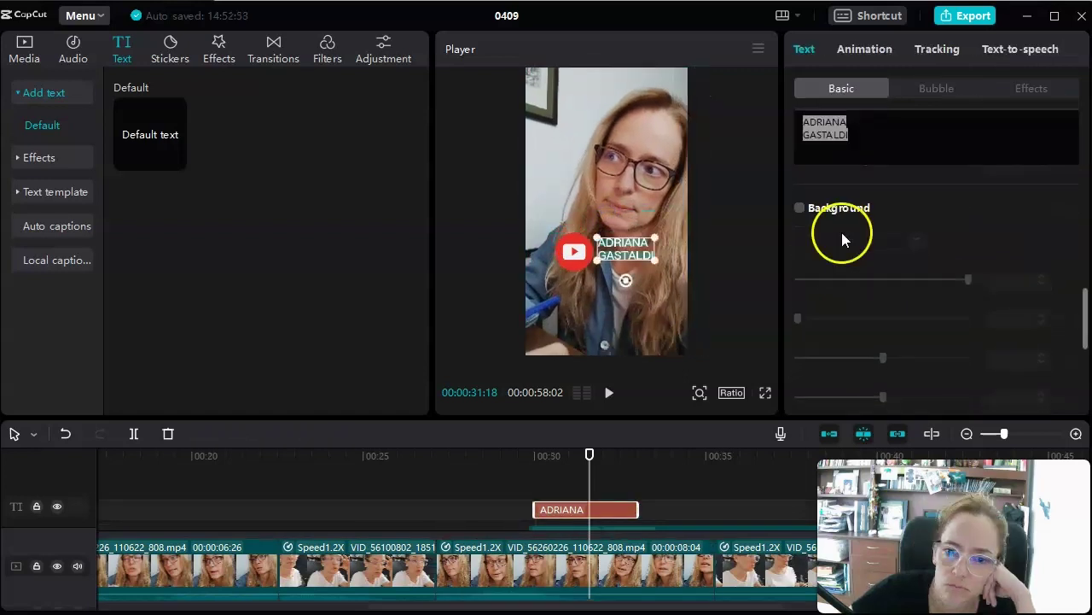
# Step: Give the name text a background in red E52D27, sampled from the YouTube logo
pyautogui.click(800, 209)
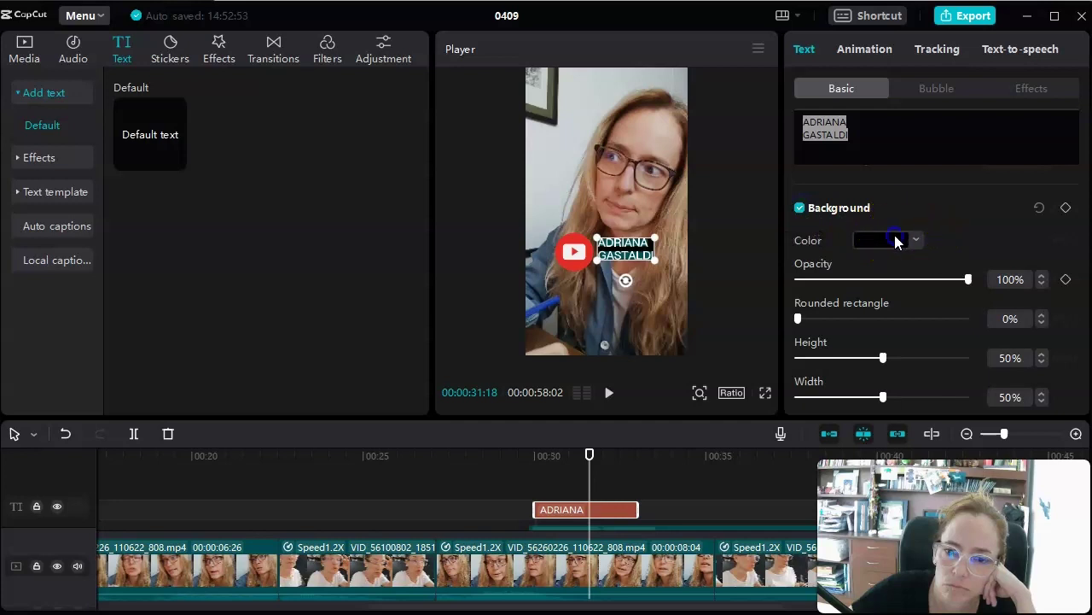
pyautogui.click(896, 241)
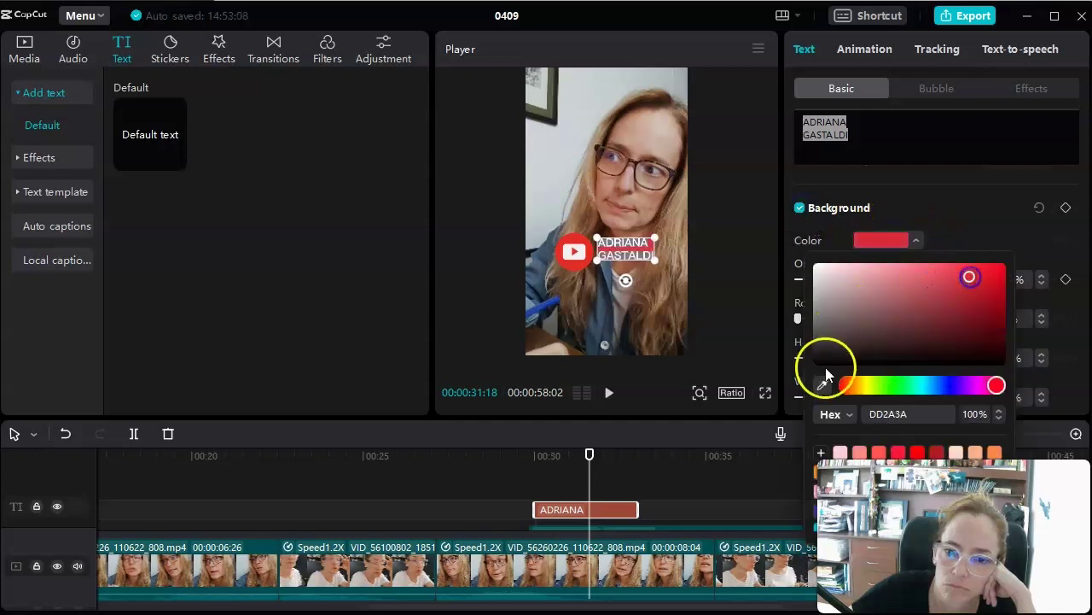
pyautogui.click(573, 248)
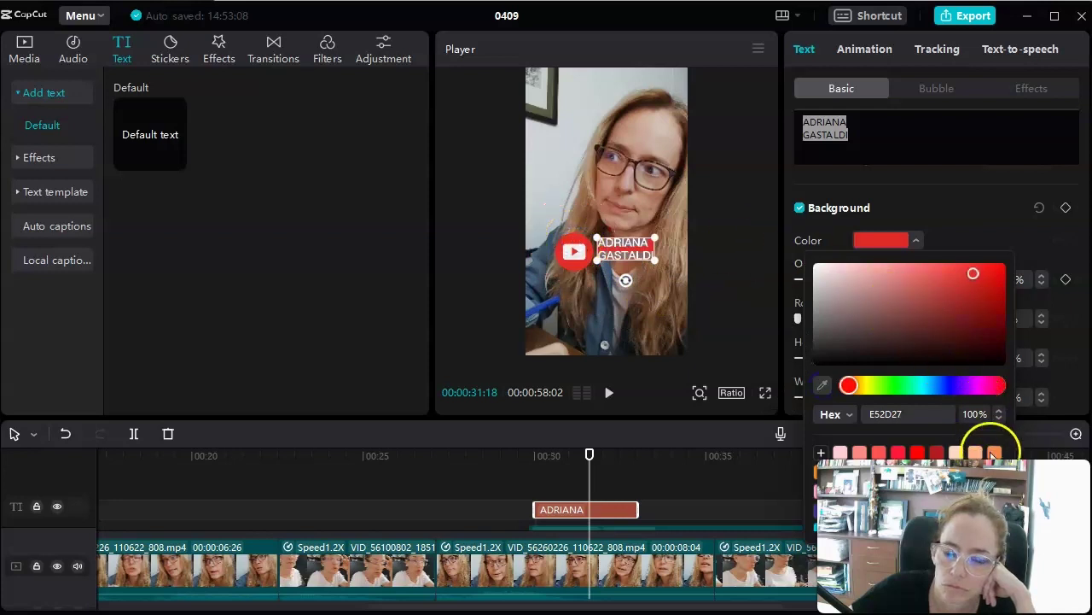
pyautogui.click(947, 224)
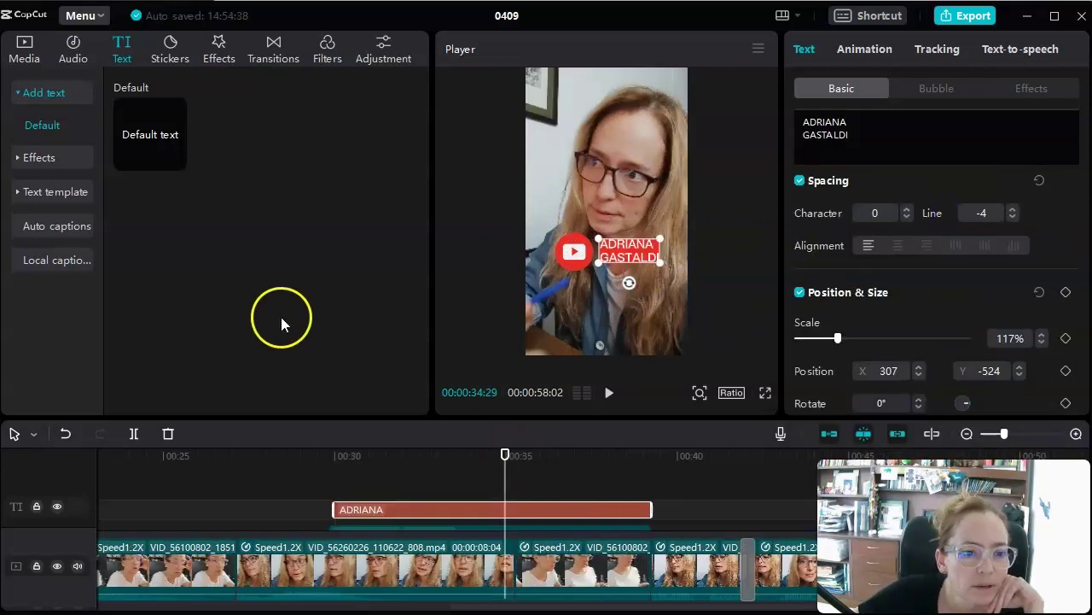
# Step: Generate auto captions for the video with the language set to Spanish (Latam)
pyautogui.click(34, 195)
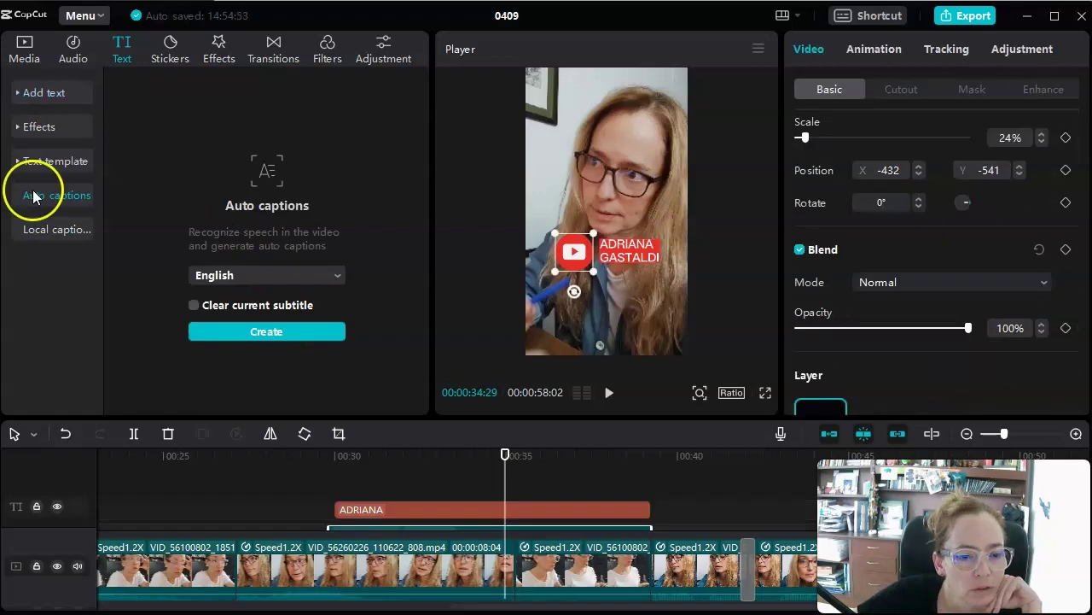
pyautogui.click(231, 278)
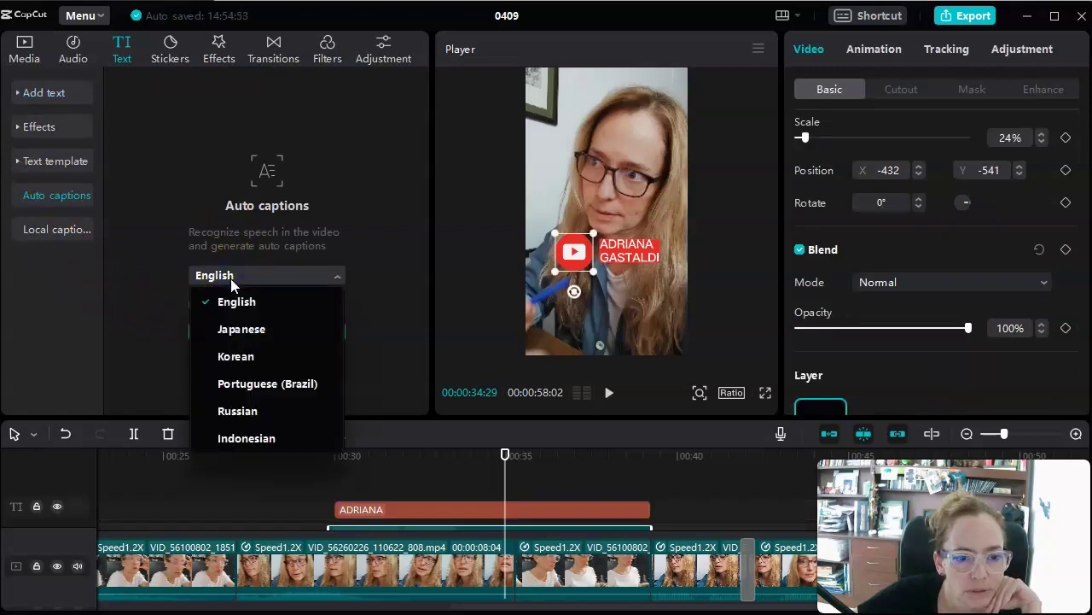
pyautogui.scroll(-1, 276, 379)
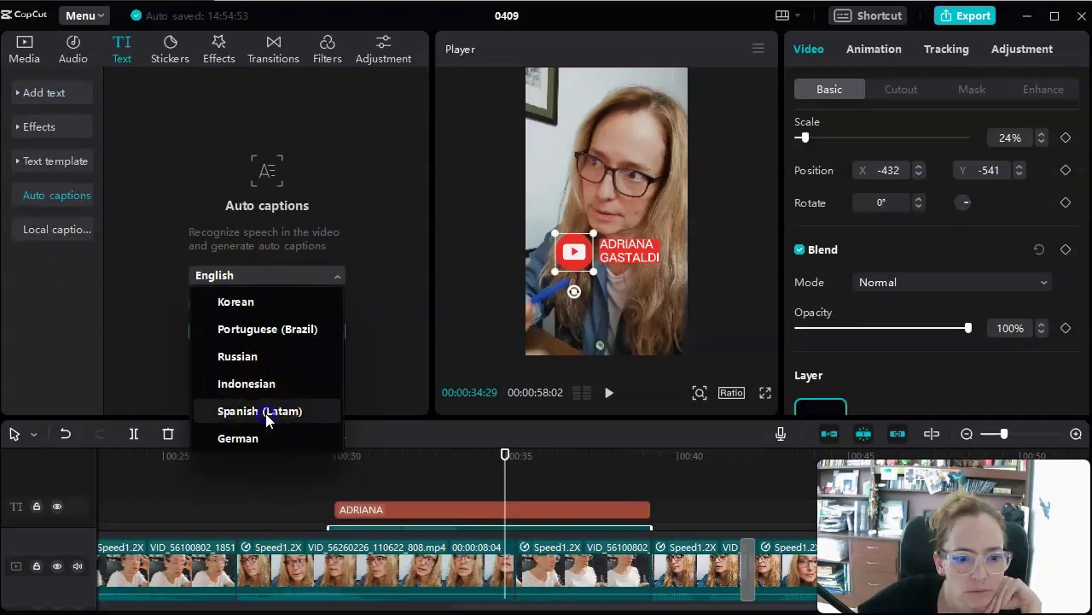
pyautogui.click(269, 411)
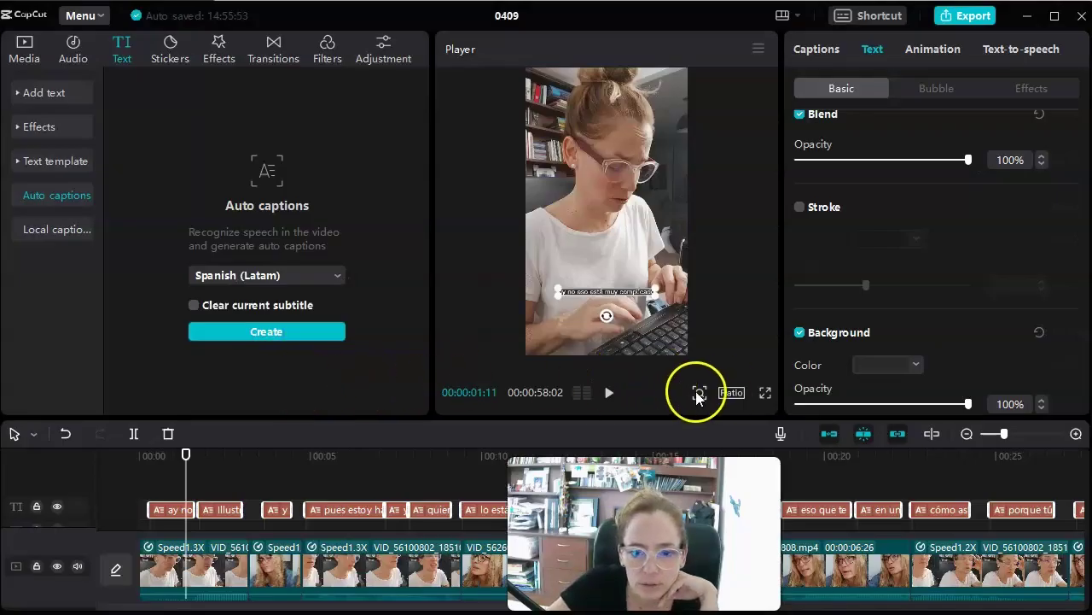
# Step: Zoom in on the player preview and select the caption "ay no eso está muy complicado" in the frame
pyautogui.click(698, 394)
pyautogui.moveTo(672, 426); pyautogui.dragTo(682, 436)
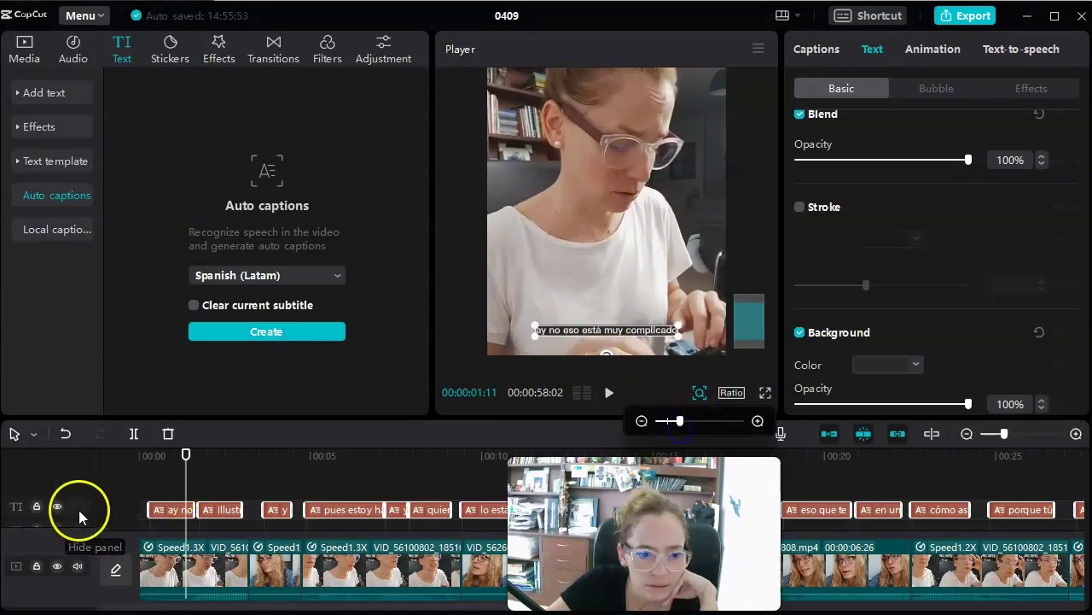
pyautogui.click(621, 329)
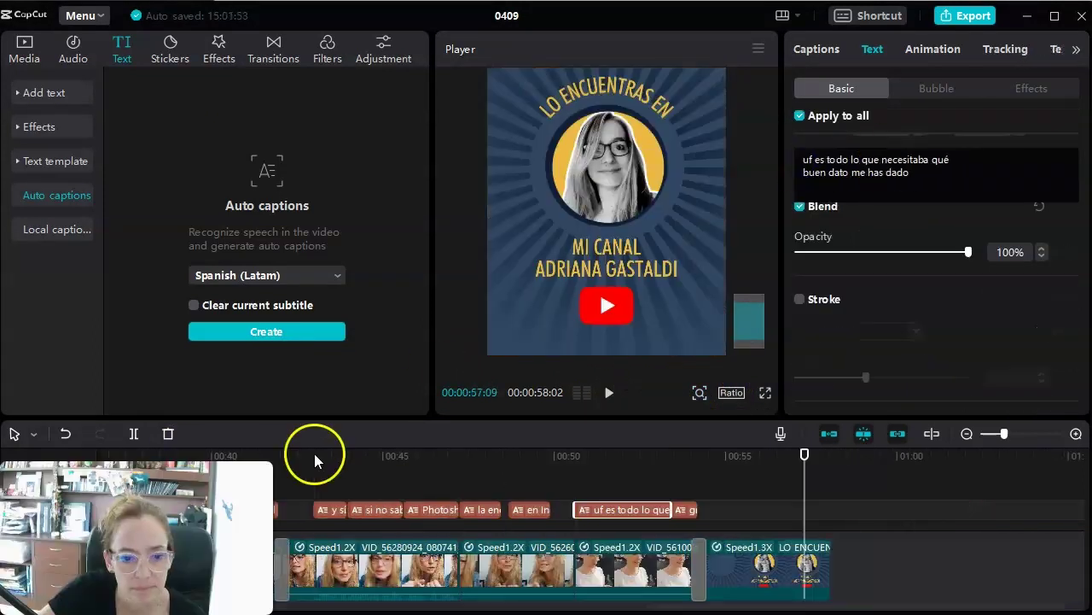
# Step: Play the captioned video from about 00:00:43, then check the effects library and return to 00:00:40:06
pyautogui.click(315, 457)
pyautogui.click(608, 394)
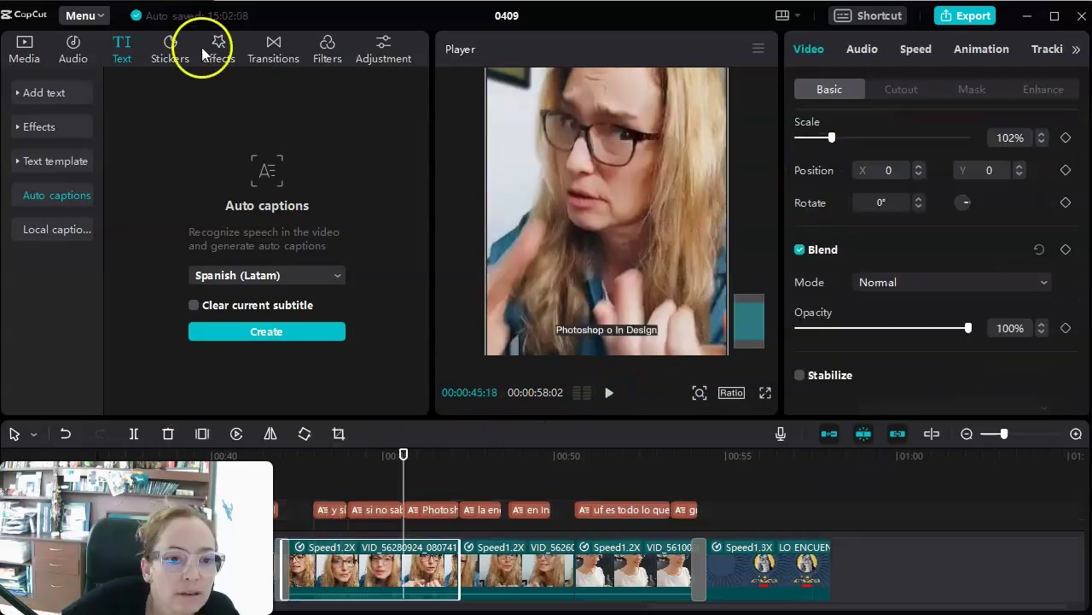
pyautogui.click(217, 47)
pyautogui.click(217, 452)
# Step: Open the export settings for the finished 0409 video
pyautogui.click(948, 17)
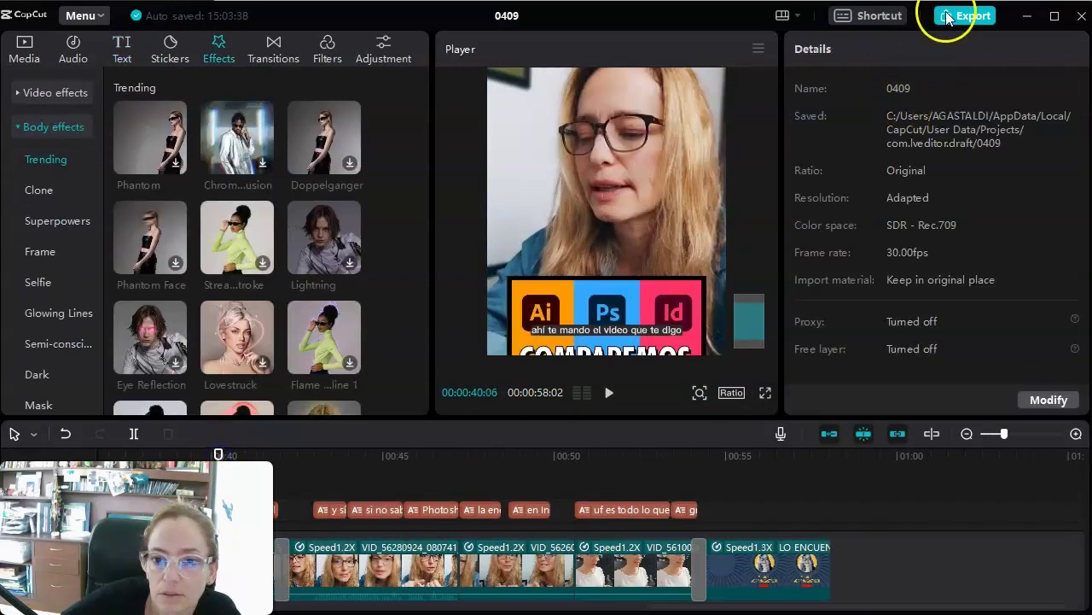